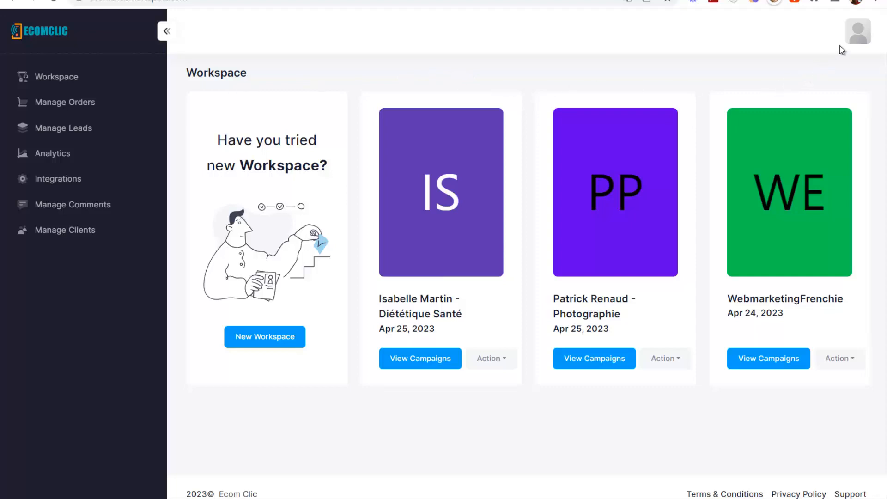
- Open Integrations and review the PayPal and Stripe connection details
click(854, 38)
click(69, 180)
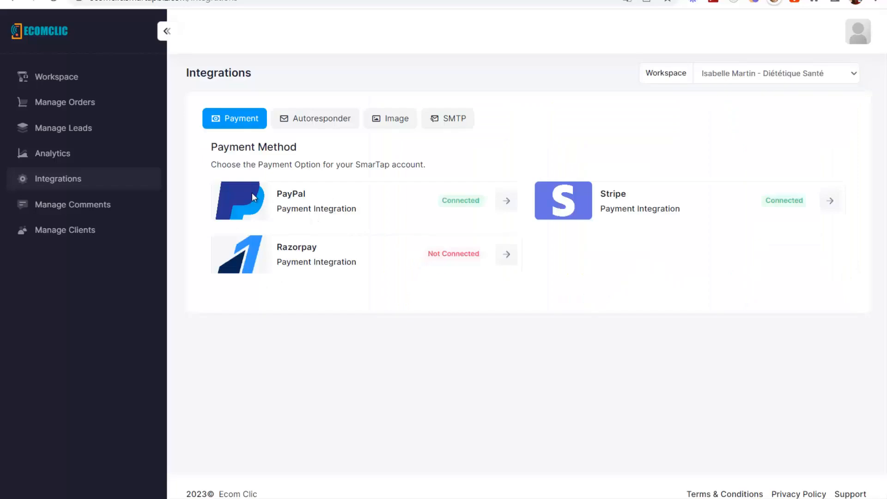
click(506, 200)
click(577, 168)
click(830, 202)
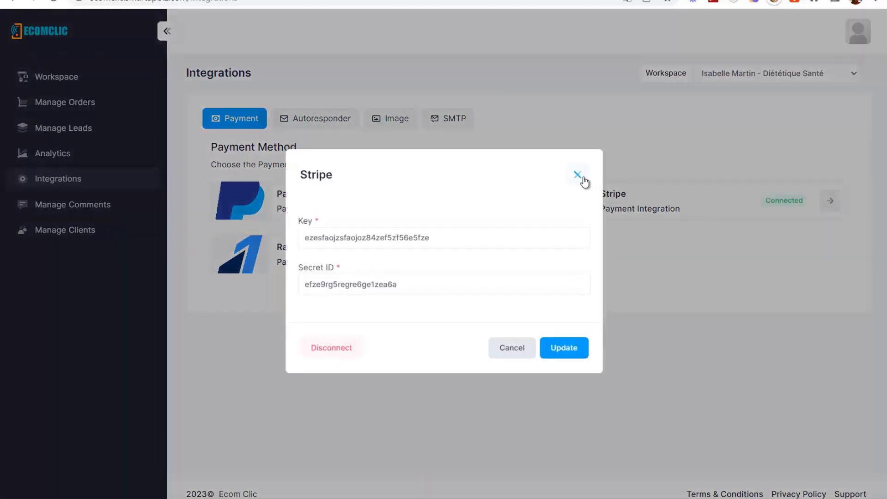
click(580, 176)
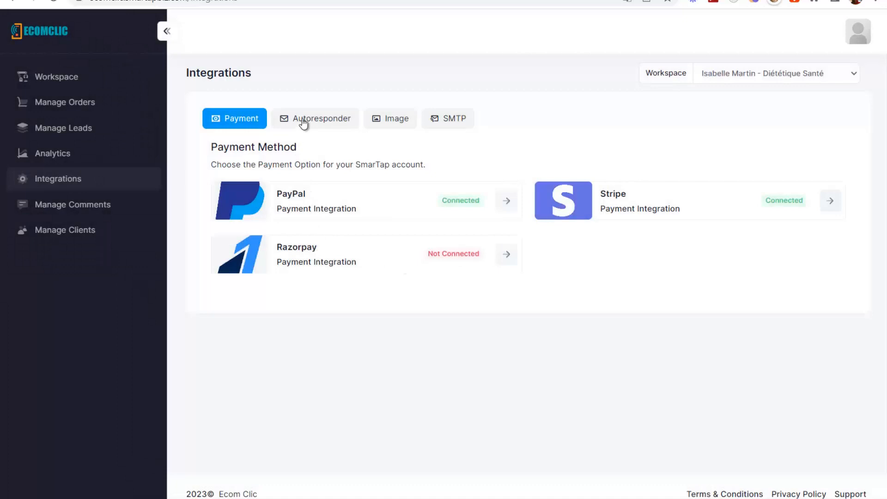
- Browse the Autoresponder and Image integrations, then return to Payment methods
click(303, 120)
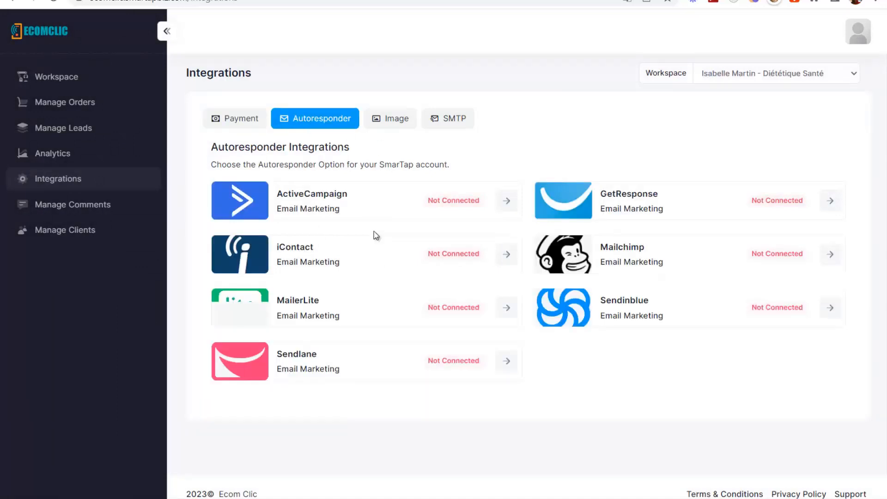
click(386, 123)
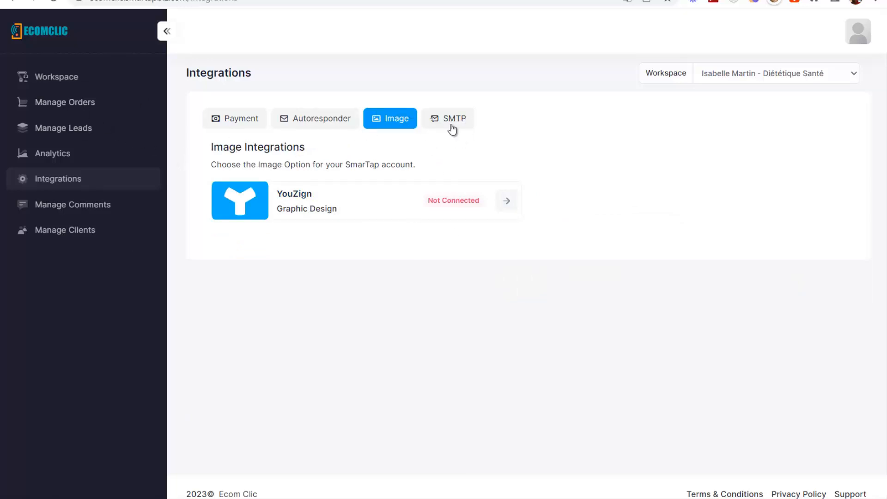
click(50, 178)
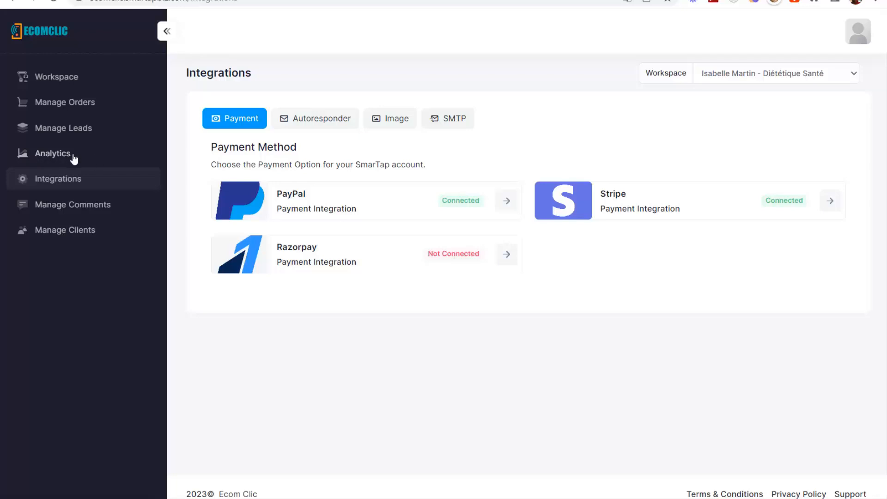
- Open Manage Leads, filter by the WebmarketingFrenchie workspace, and view its campaign list
click(55, 132)
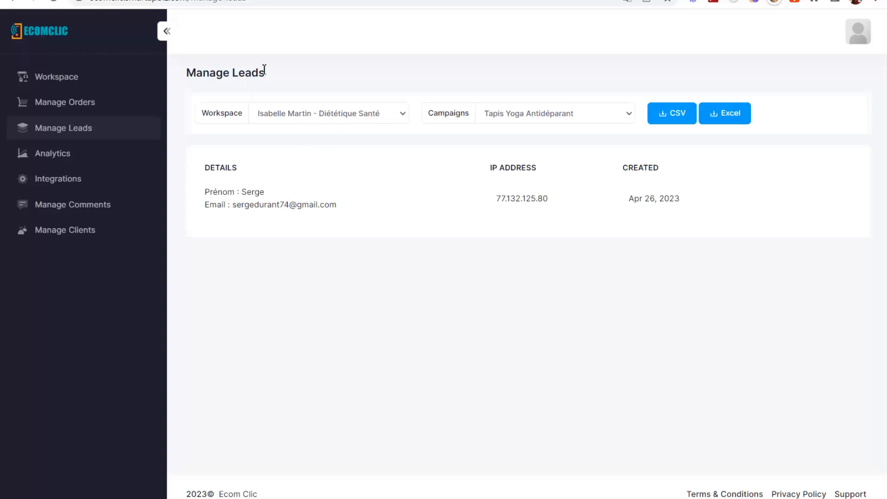
click(395, 115)
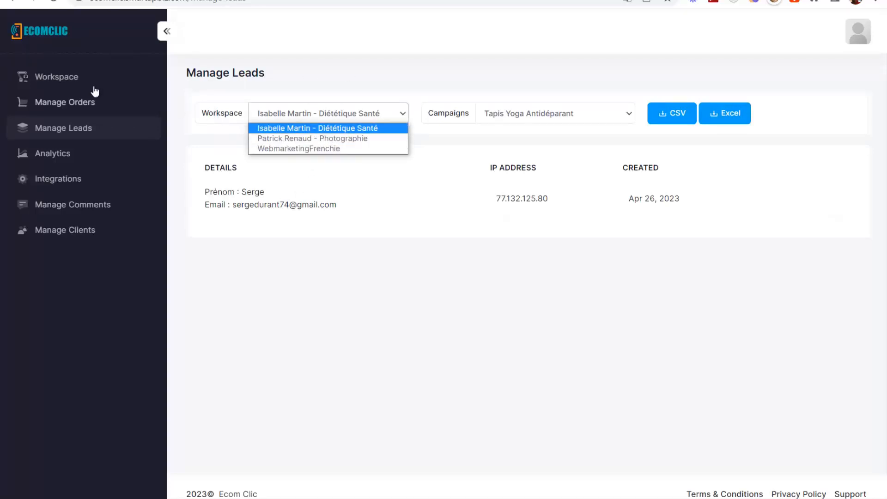
click(298, 149)
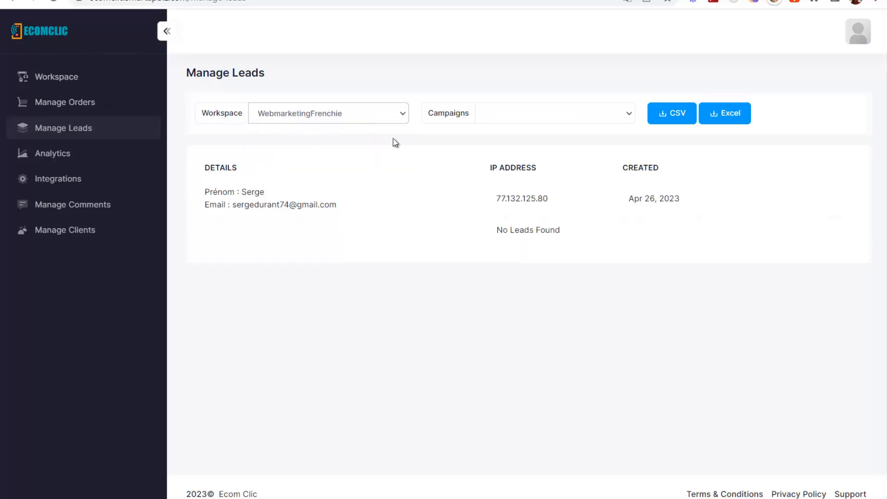
click(511, 116)
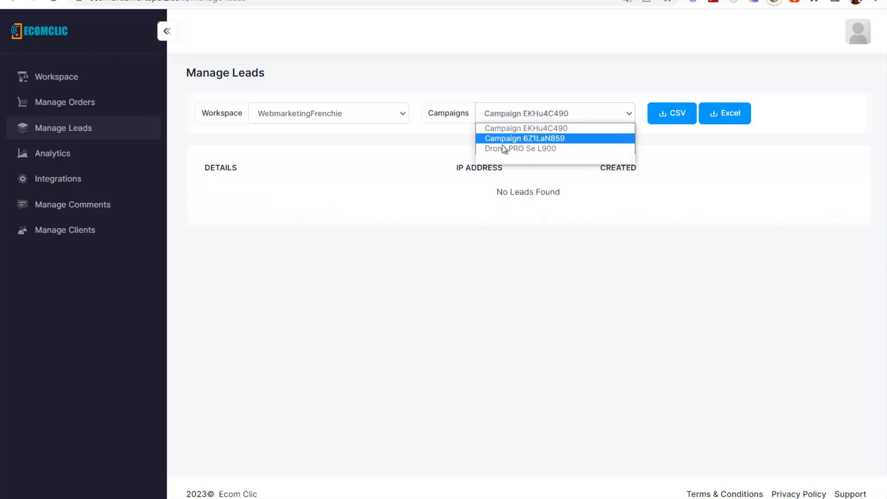
- Switch the workspace filter to Photographie, then Diététique Santé, and inspect its single lead
click(370, 116)
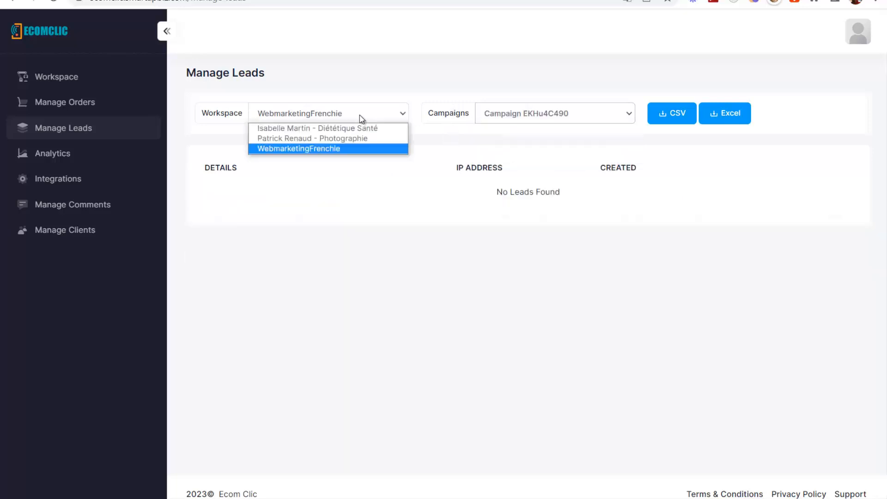
click(298, 138)
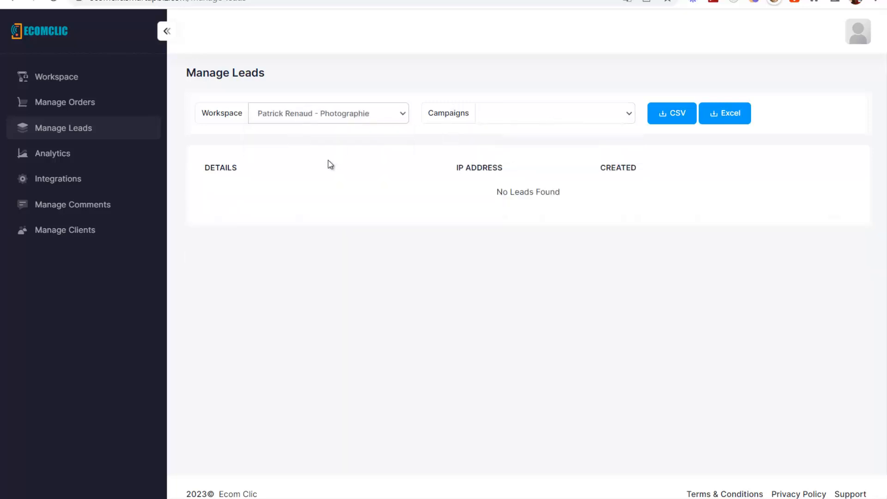
click(332, 116)
click(317, 127)
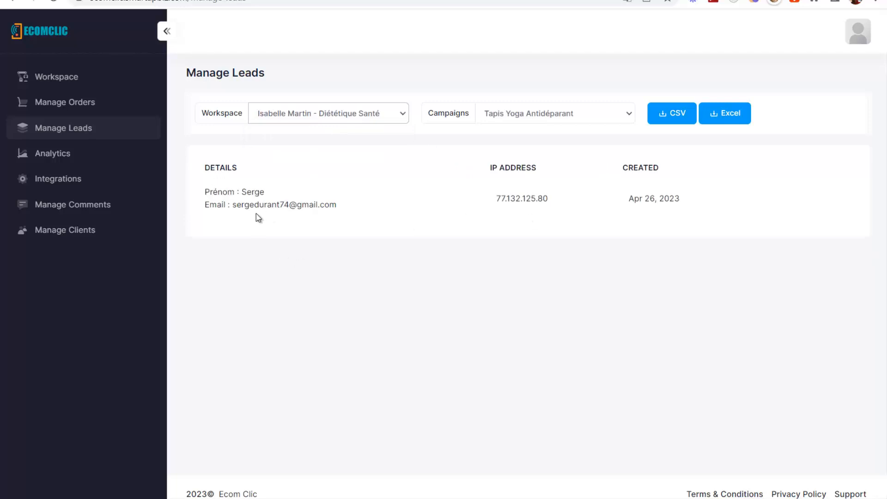
drag(207, 204, 368, 216)
click(336, 224)
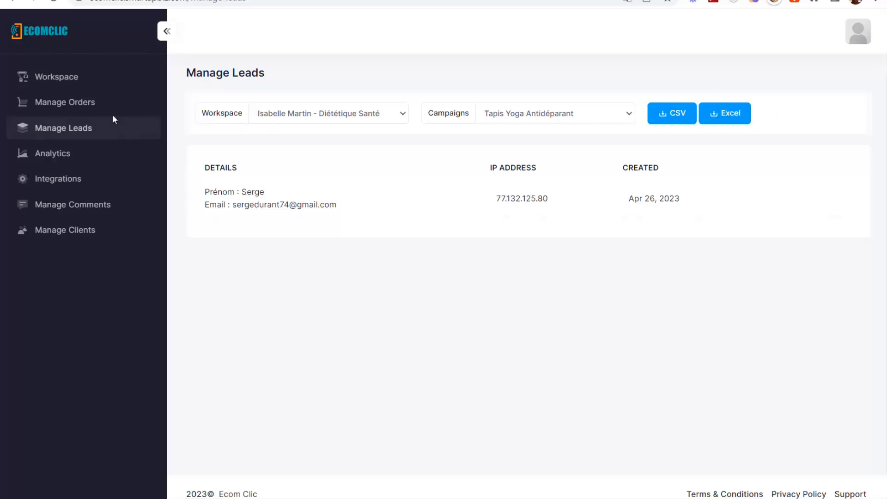
- Look over the Manage Orders, Manage Comments and Manage Clients lists
click(93, 104)
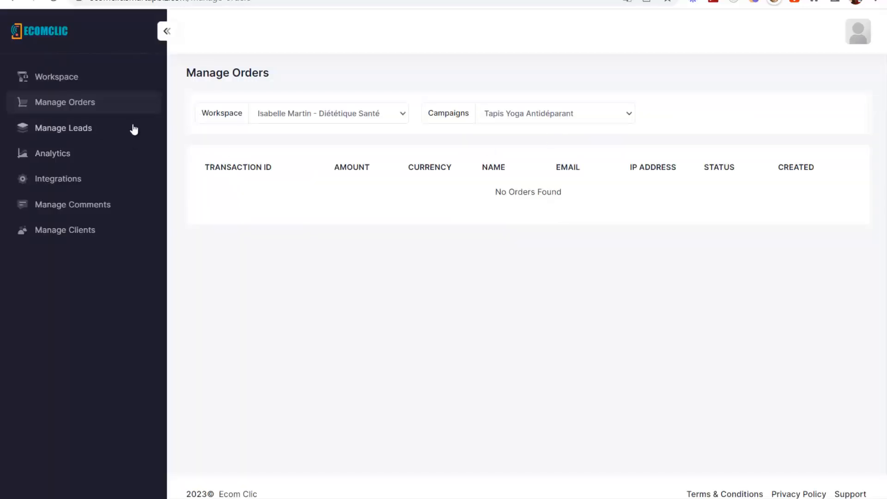
click(110, 206)
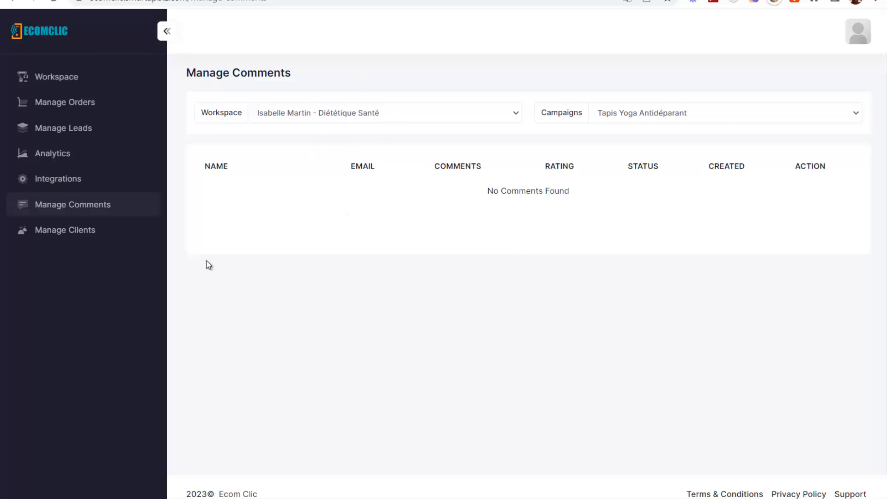
click(53, 233)
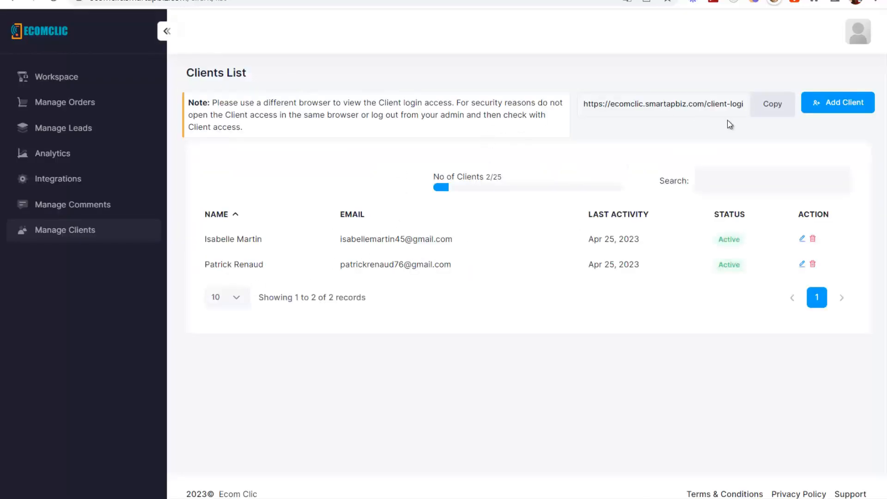
- Open the Add Client form, return to Clients List and inspect the login URL
click(813, 111)
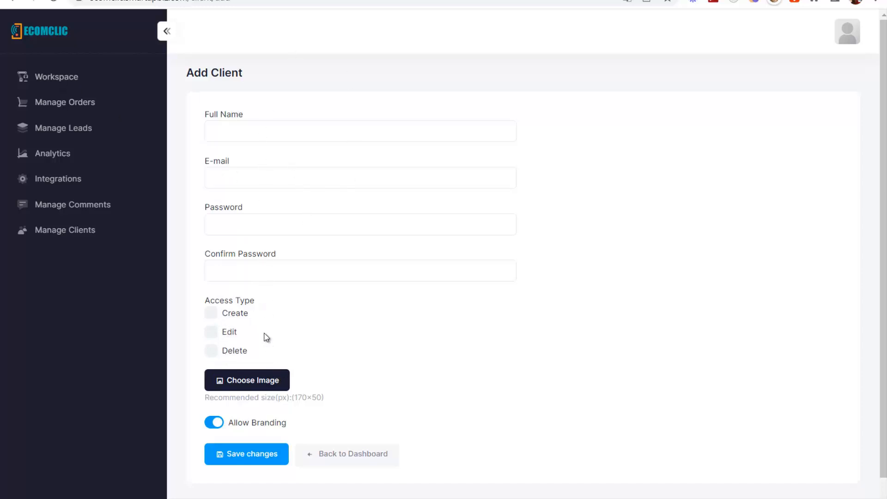
click(69, 234)
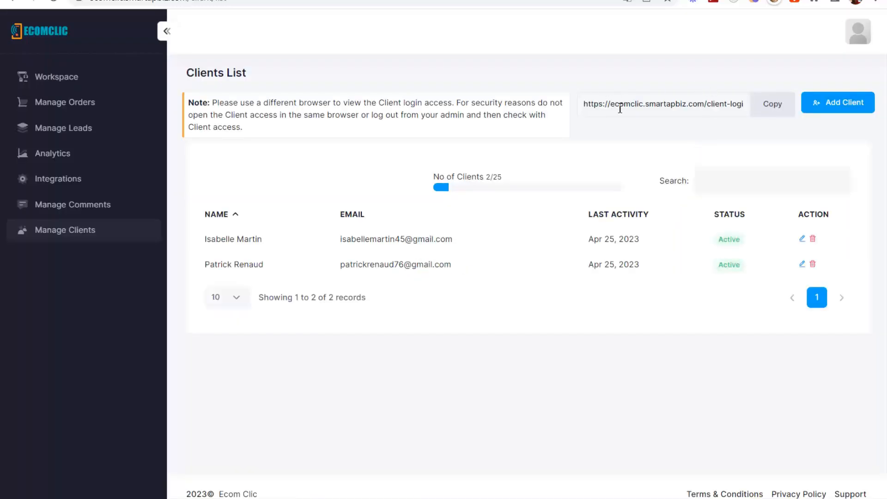
drag(593, 105, 748, 106)
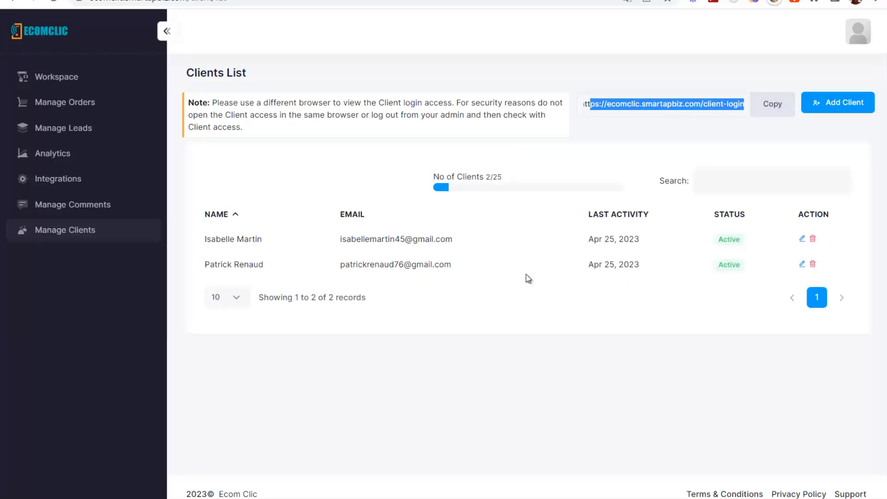
click(628, 153)
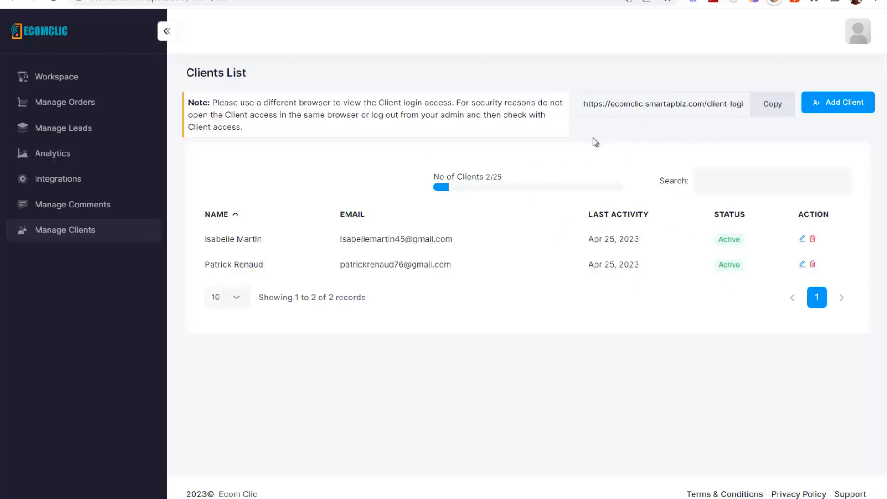
click(65, 77)
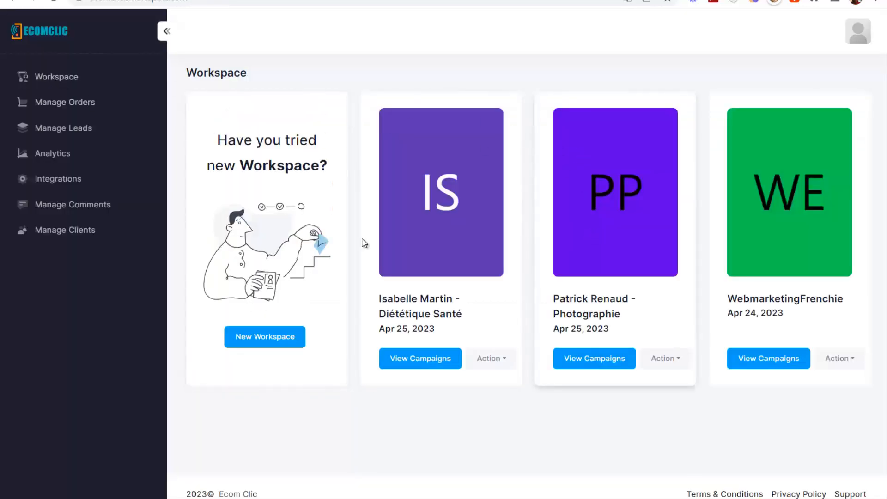
- Open the New Workspace dialog and close it without creating a workspace
click(259, 336)
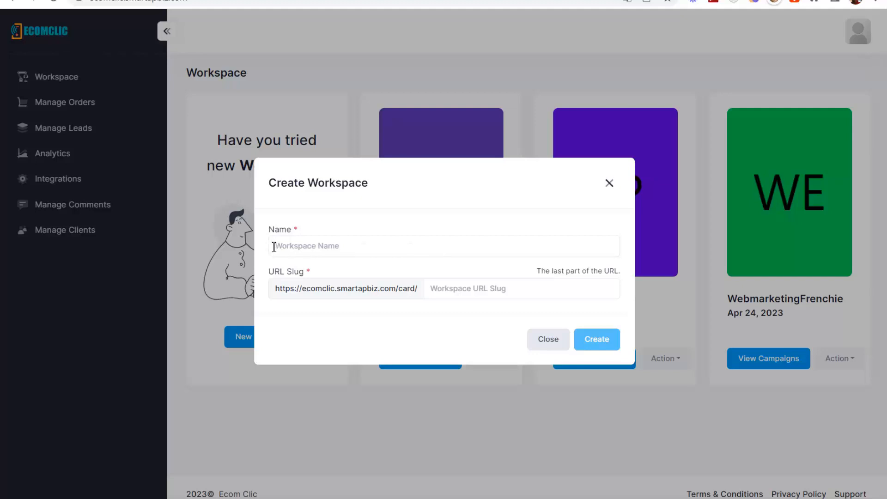
click(435, 248)
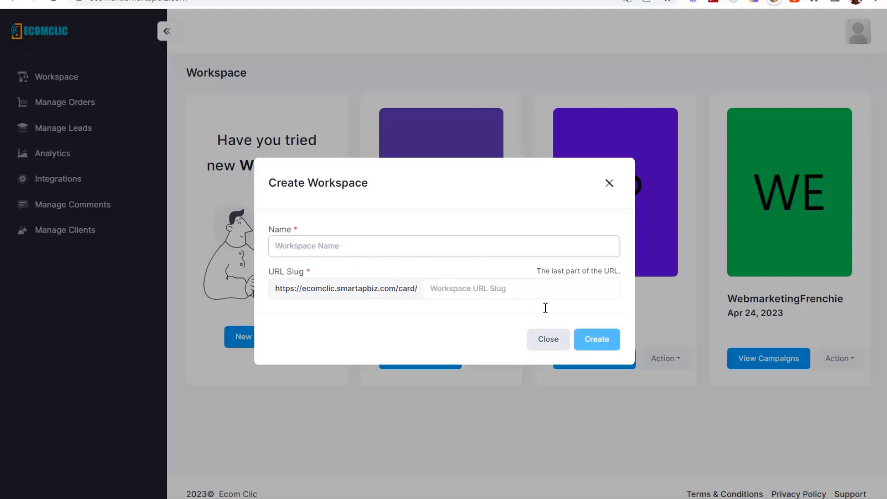
click(549, 340)
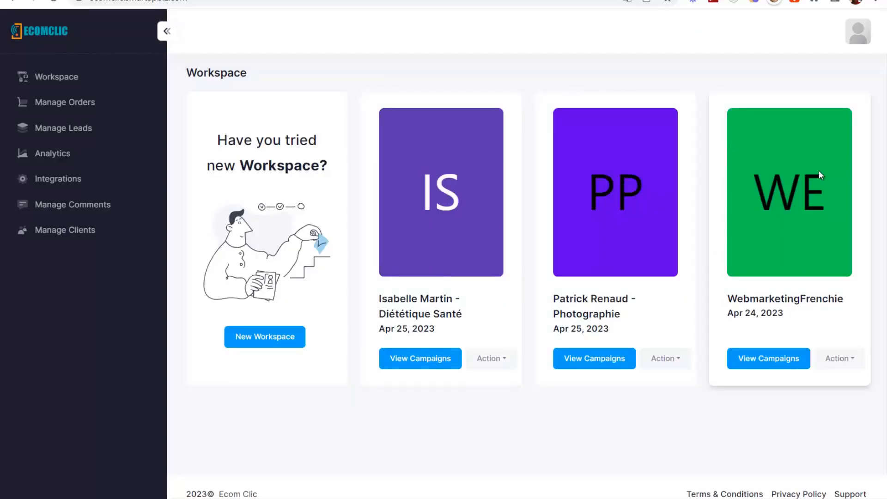
- View WebmarketingFrenchie's campaigns and open the Business Card campaign's public page
click(773, 358)
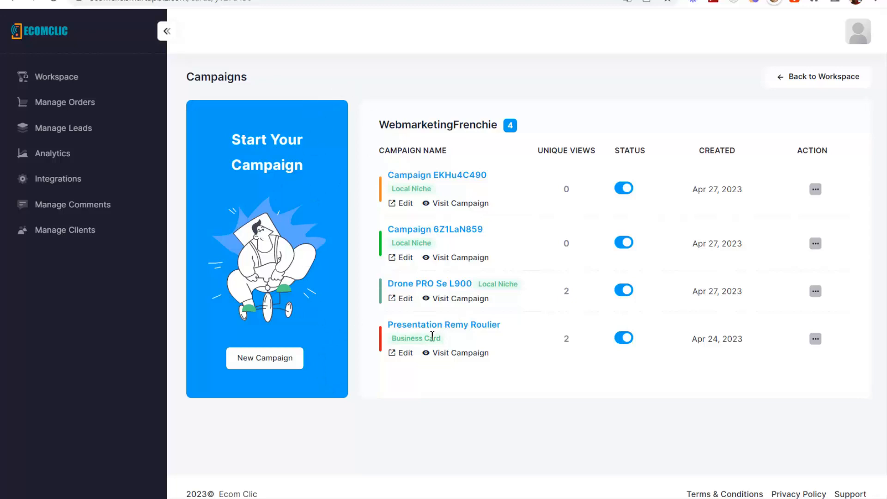
drag(388, 342, 462, 341)
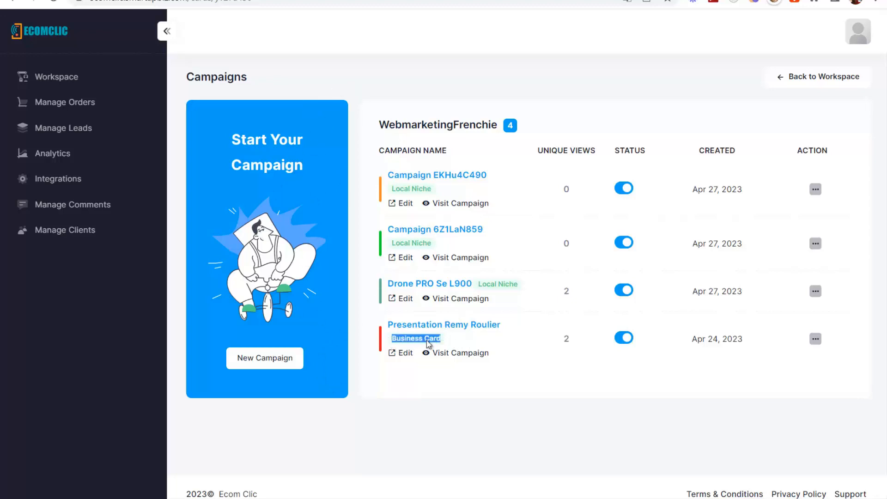
click(412, 340)
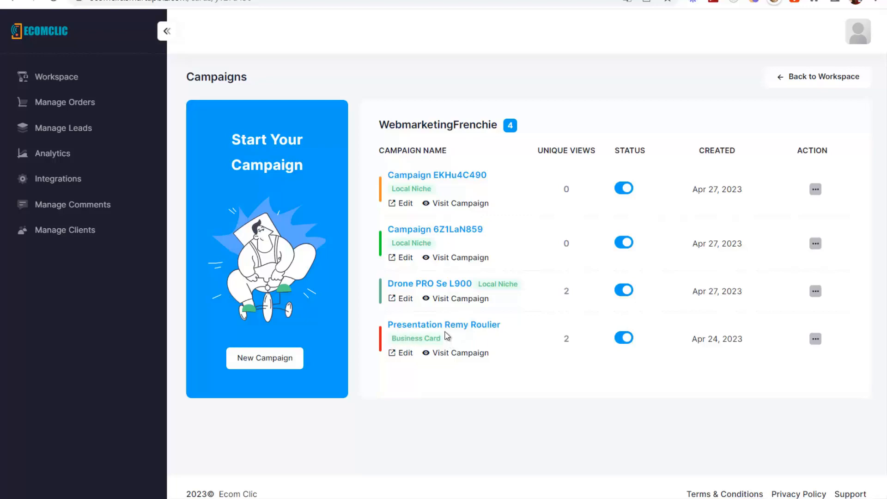
click(451, 354)
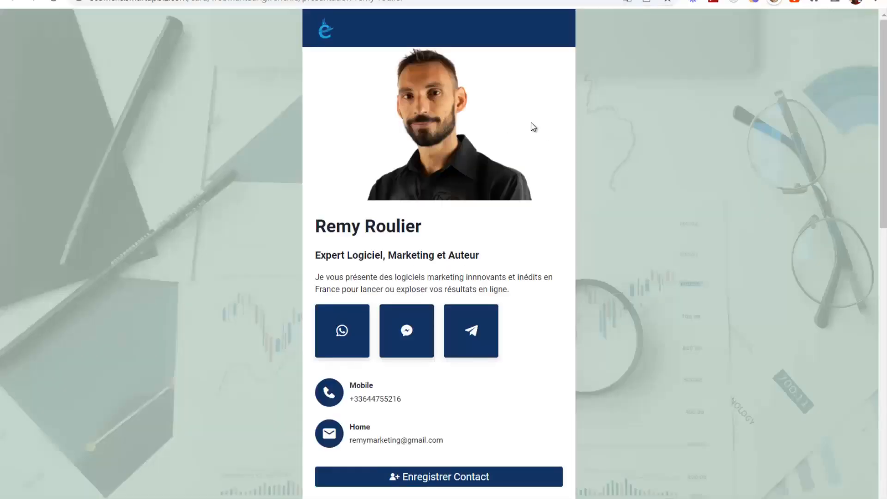
- Scroll through the business card page and its Calendly widget, then return to the Ecomclic Campaigns tab
scroll(302, 178, down, 3)
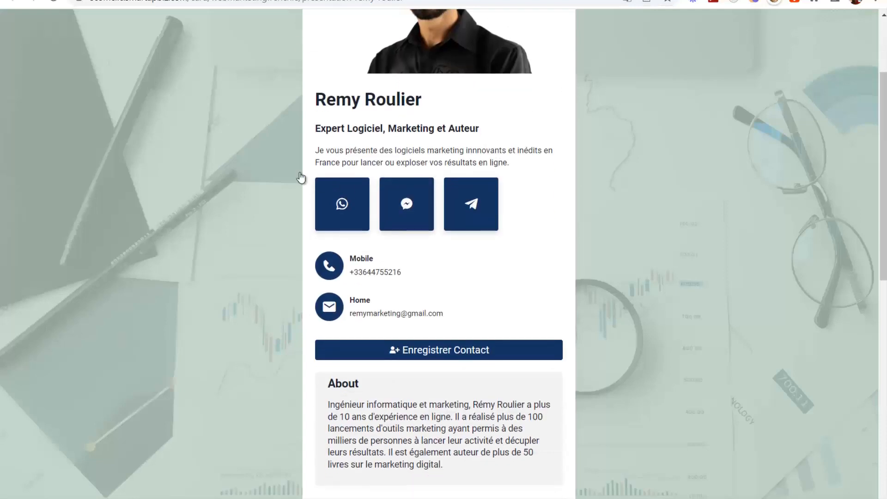
scroll(501, 192, down, 6)
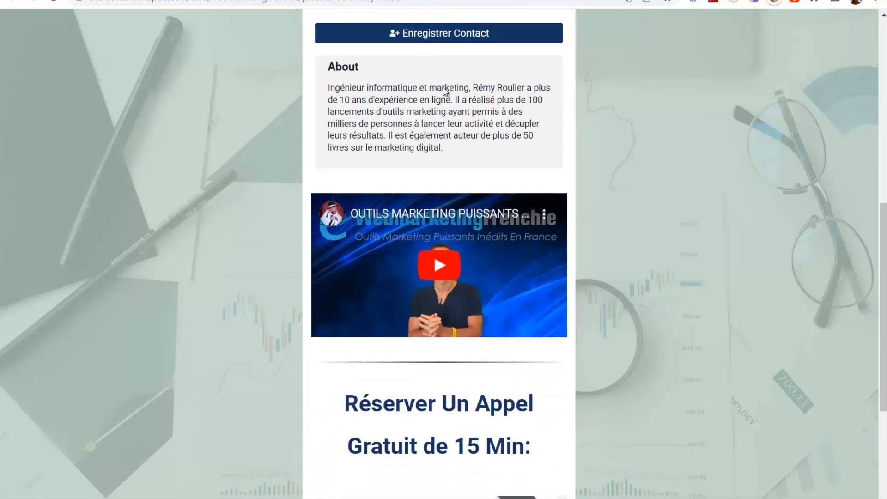
scroll(360, 106, down, 5)
scroll(448, 94, up, 1)
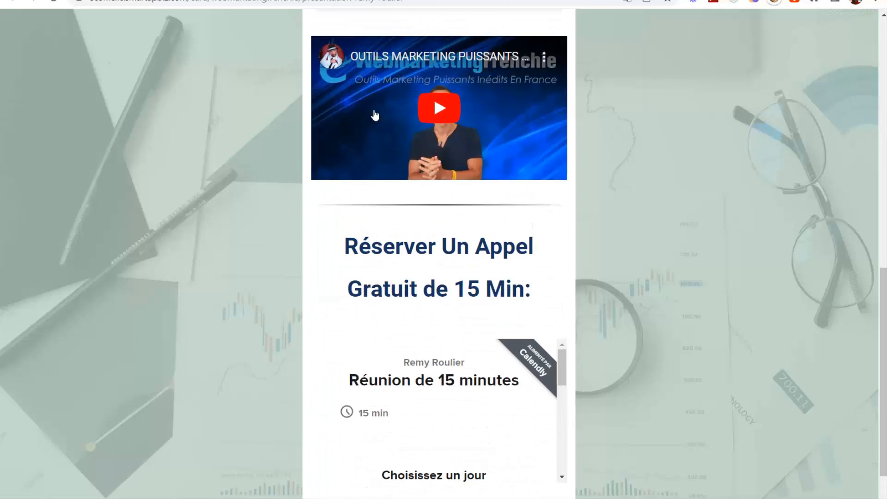
scroll(481, 218, down, 1)
scroll(457, 333, down, 6)
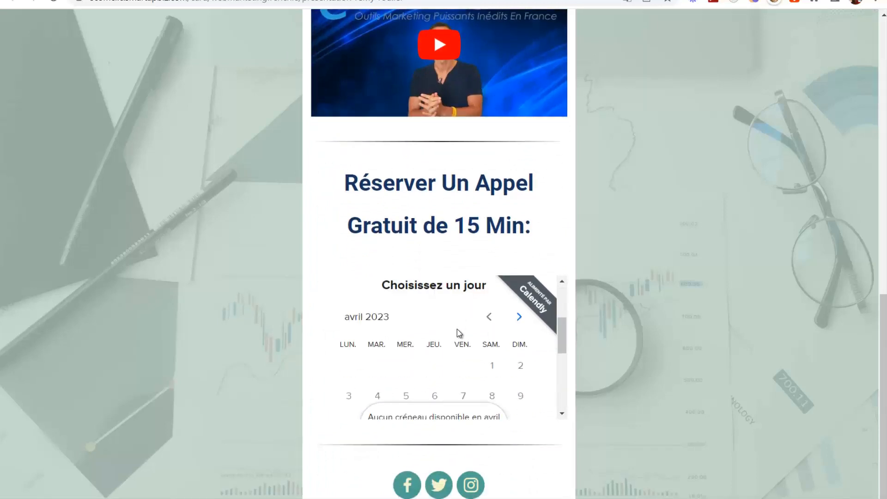
scroll(426, 301, up, 8)
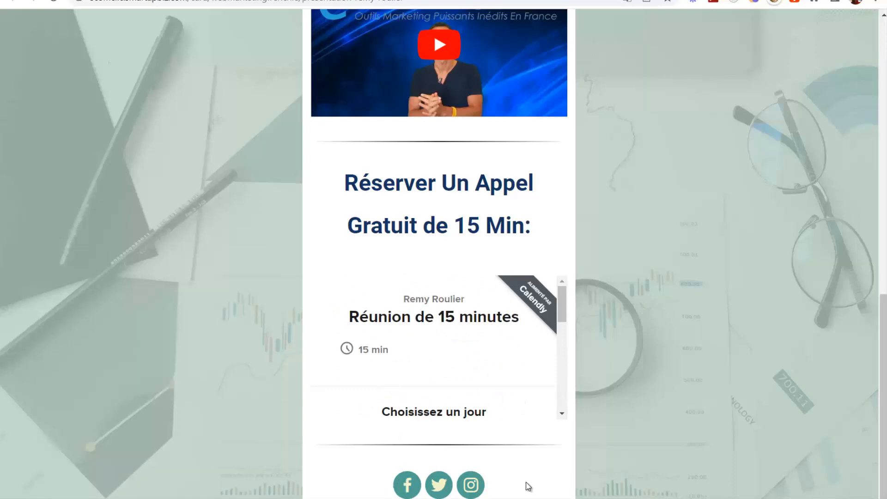
scroll(692, 223, up, 10)
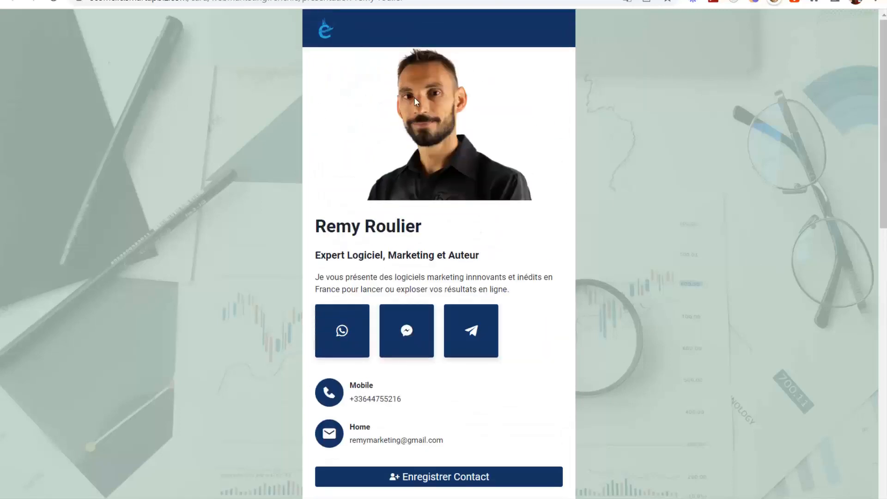
scroll(582, 222, down, 6)
scroll(172, 166, up, 5)
scroll(223, 141, up, 1)
scroll(568, 93, down, 2)
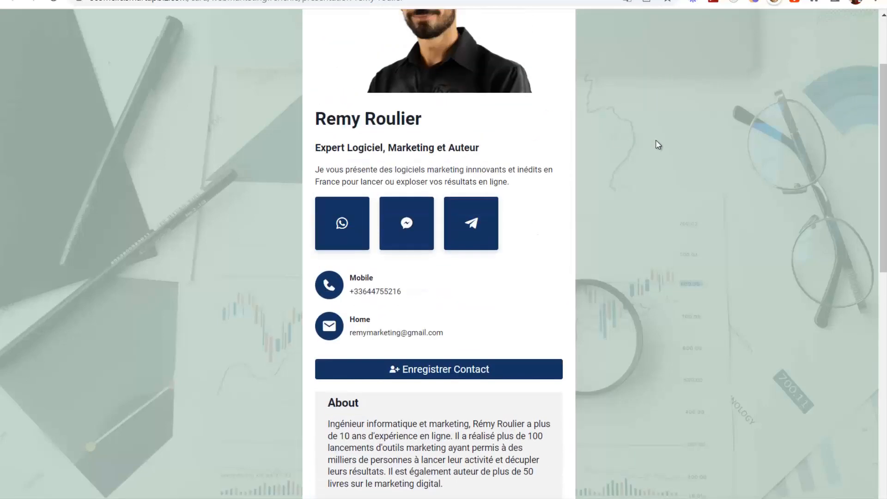
scroll(651, 116, up, 2)
scroll(277, 148, down, 10)
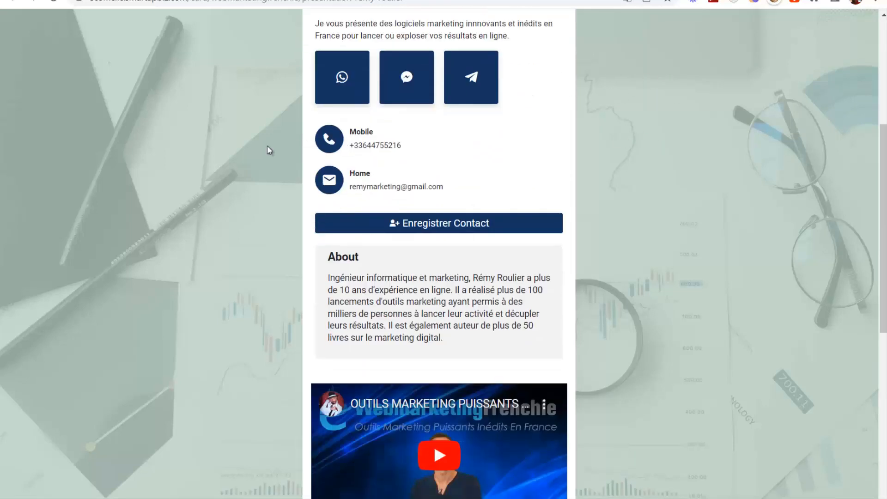
scroll(312, 276, up, 6)
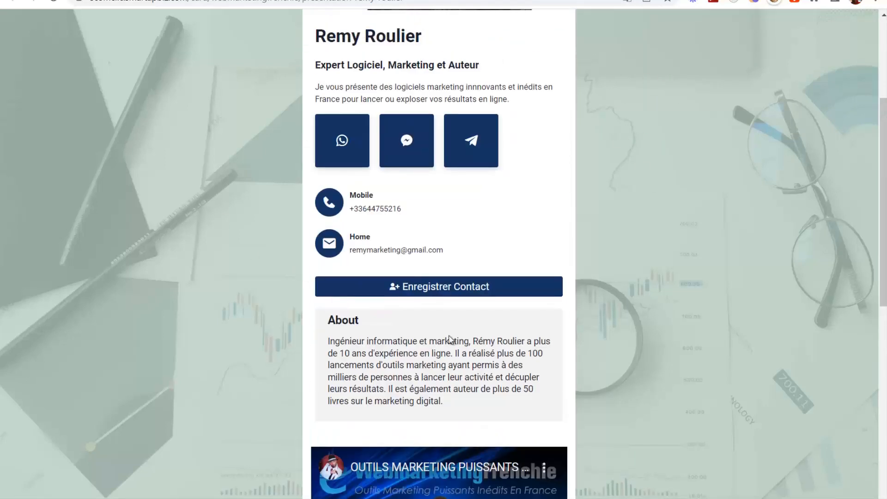
scroll(678, 242, down, 5)
scroll(555, 259, up, 3)
scroll(622, 186, up, 5)
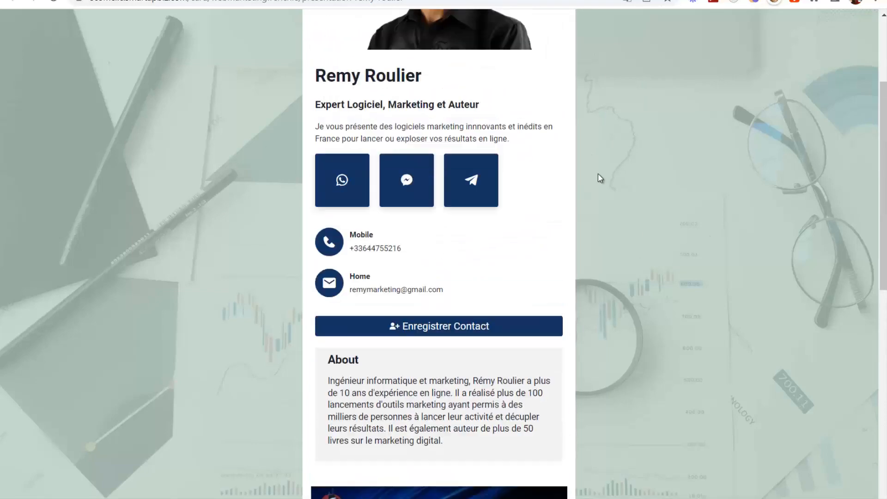
scroll(464, 320, down, 12)
scroll(708, 291, up, 12)
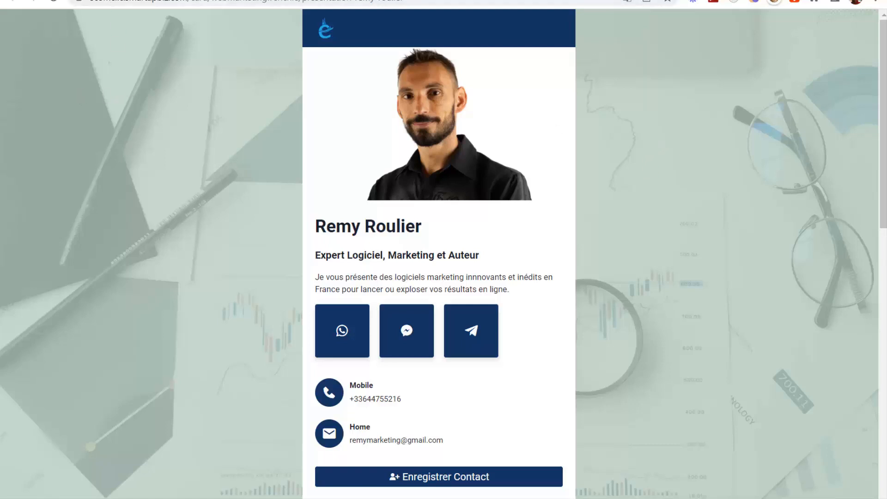
click(513, 0)
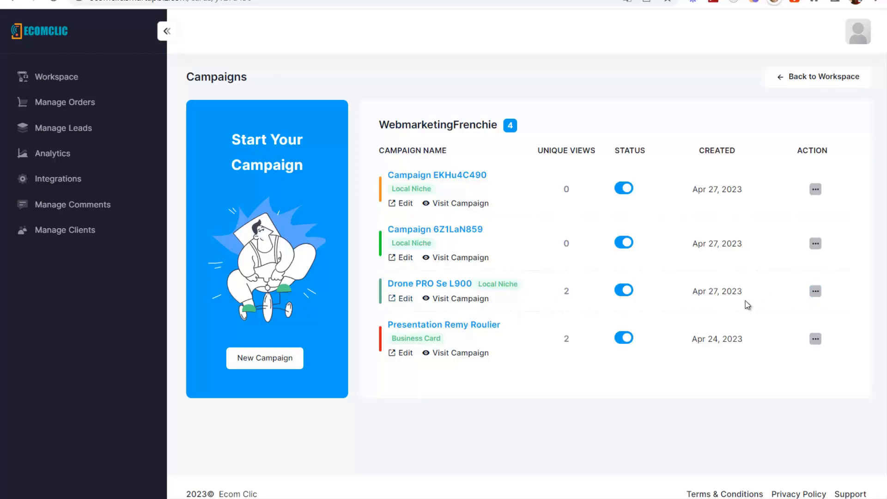
- Open the Drone PRO Se L900 live page and play, then pause, its promo video
click(462, 299)
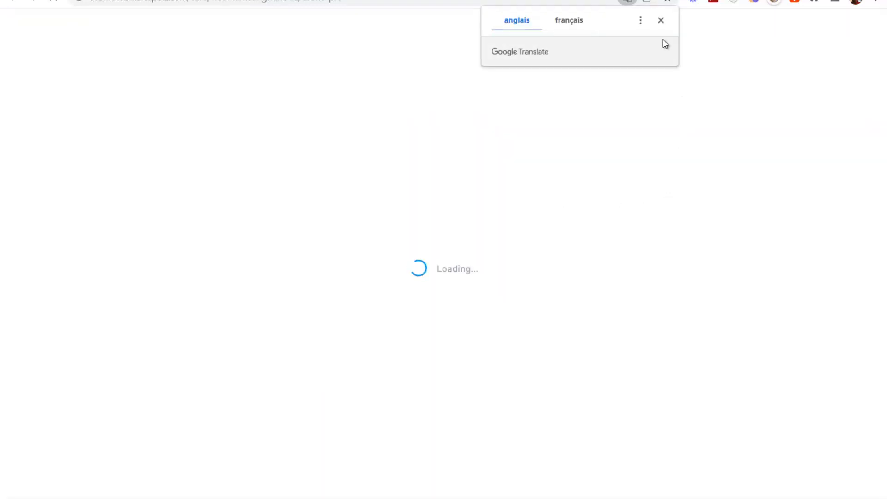
click(660, 20)
scroll(634, 108, down, 20)
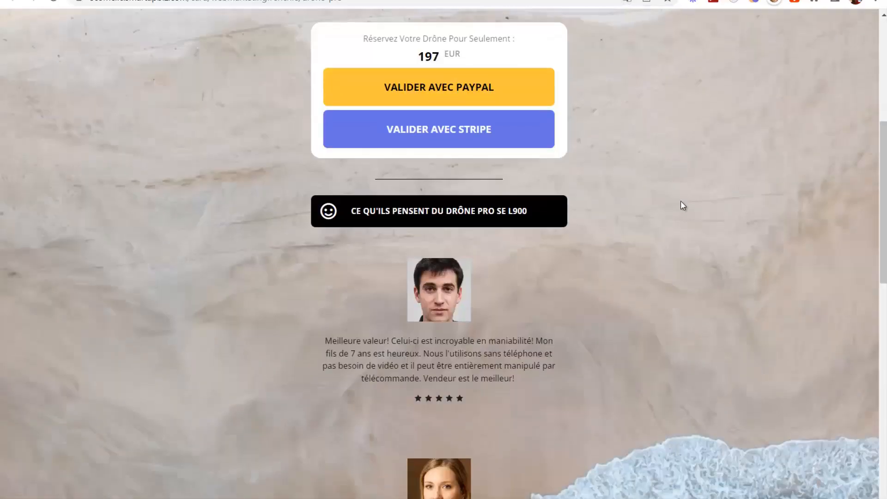
scroll(646, 238, up, 2)
scroll(642, 254, up, 20)
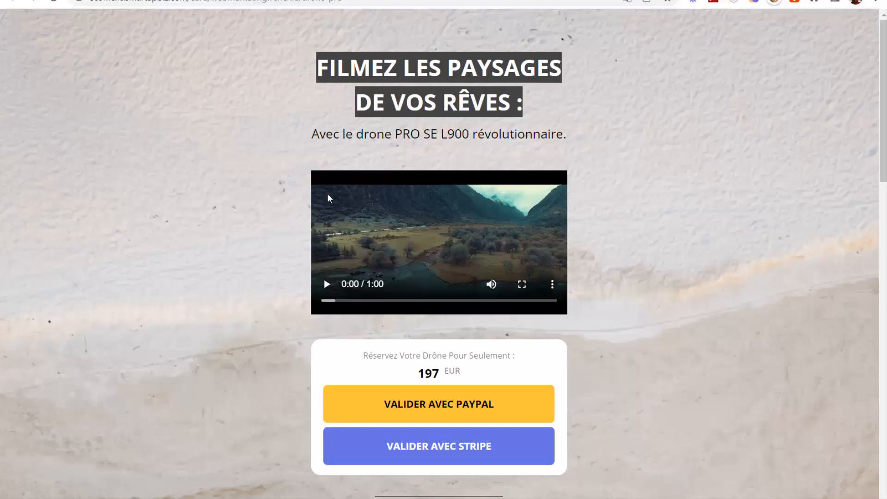
scroll(463, 144, down, 1)
click(325, 220)
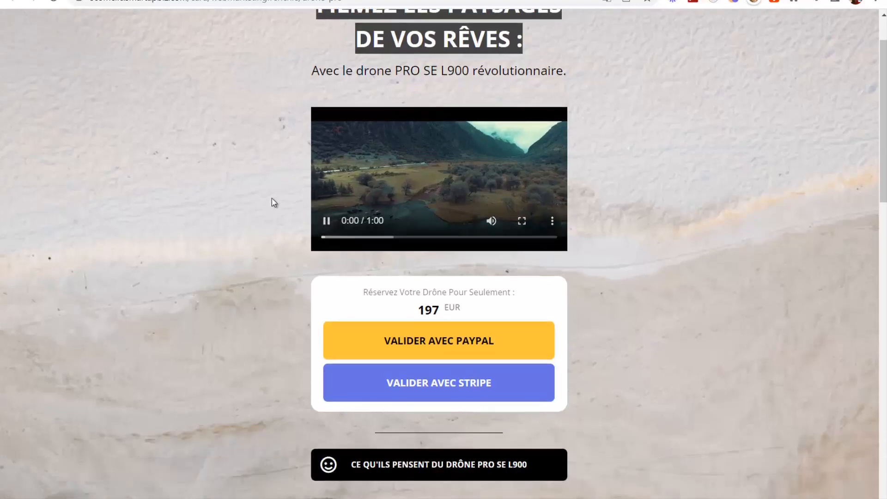
click(325, 221)
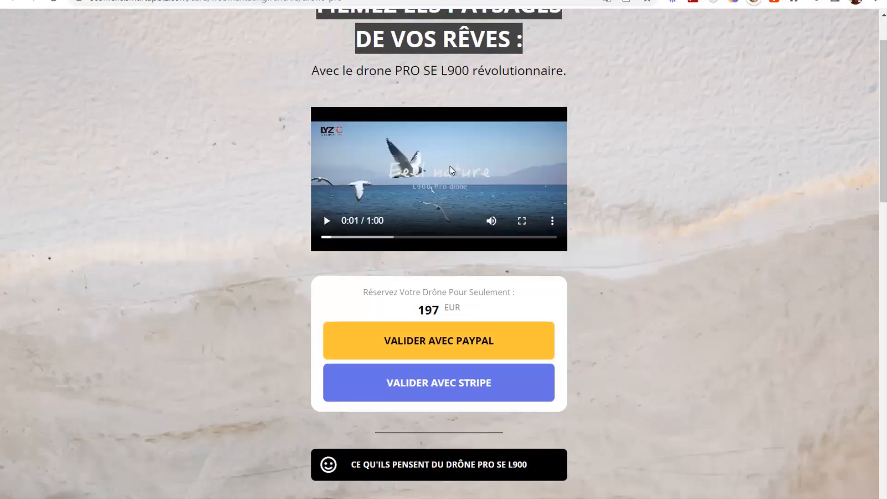
- Scroll down to the feature carousel and cycle through the drone feature slides
scroll(570, 209, down, 4)
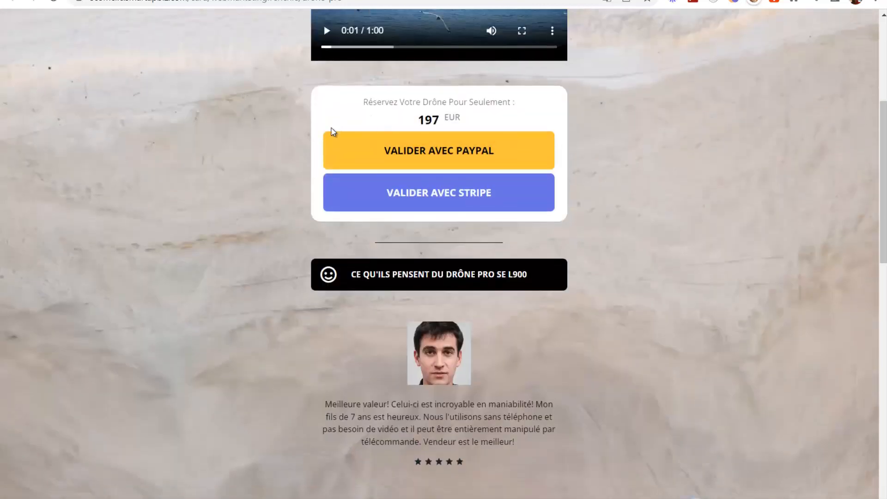
scroll(282, 192, up, 4)
scroll(574, 127, up, 1)
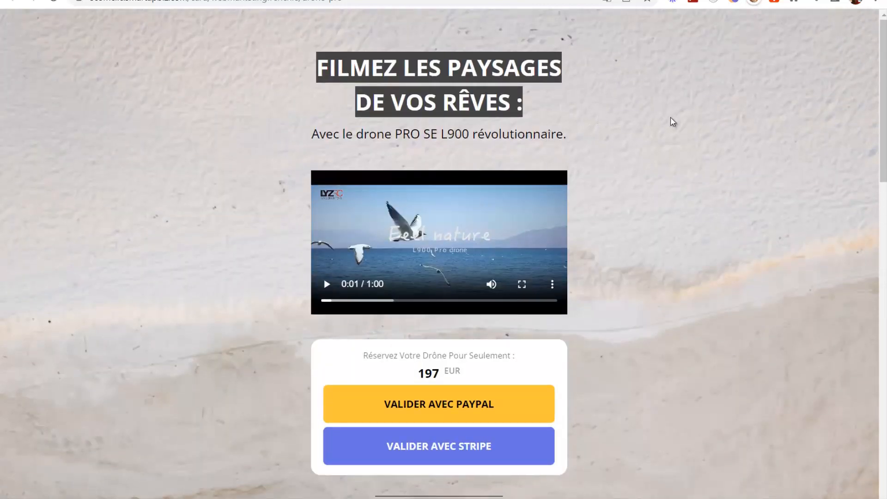
scroll(669, 117, down, 4)
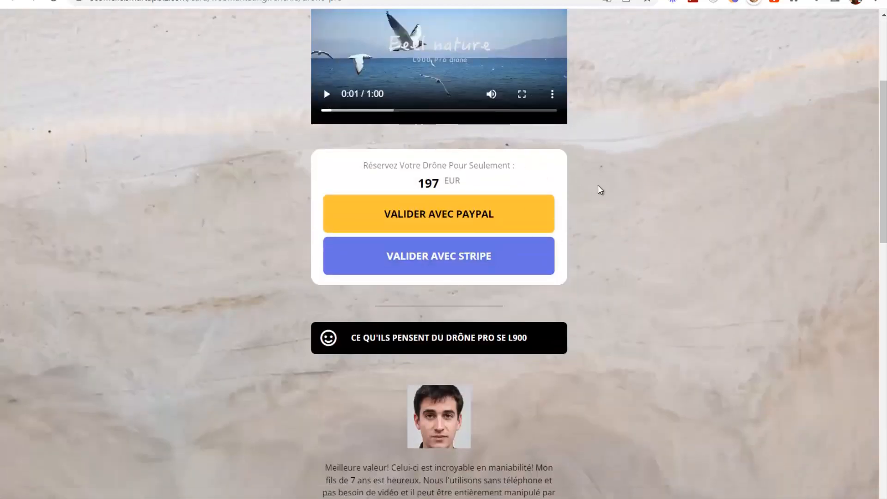
scroll(598, 186, down, 3)
scroll(470, 173, down, 12)
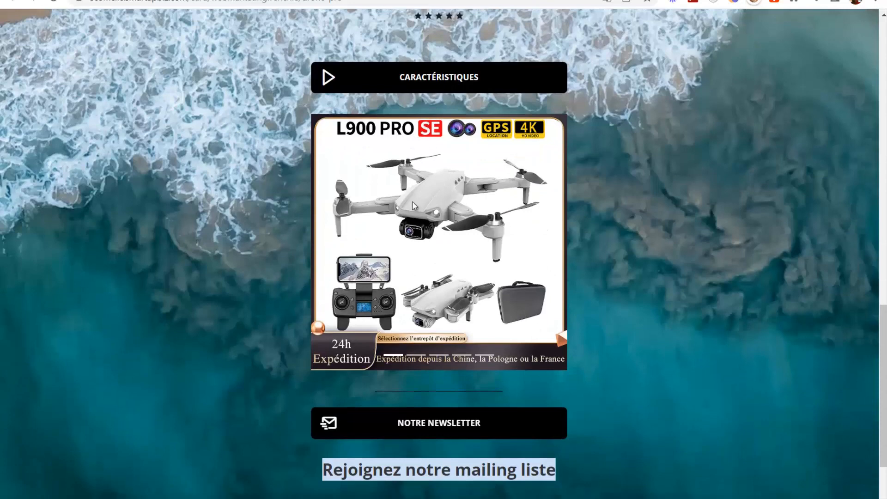
click(424, 355)
click(438, 355)
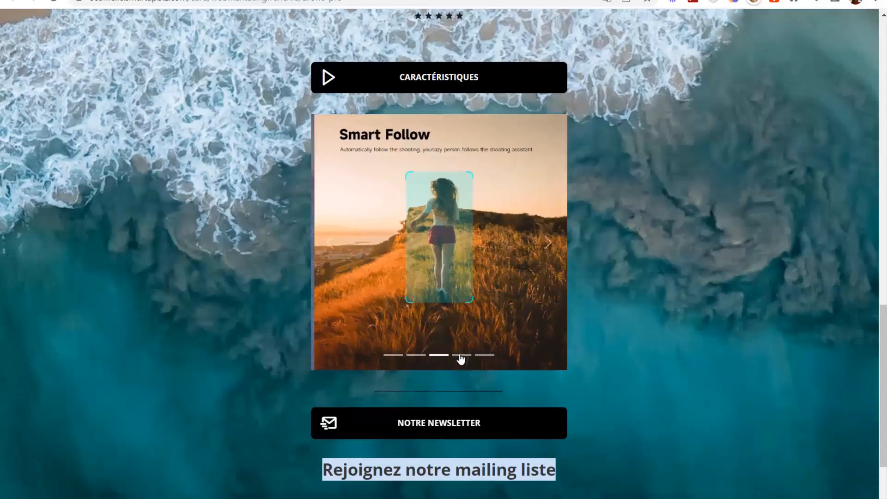
click(460, 355)
click(481, 355)
click(421, 355)
scroll(629, 338, down, 1)
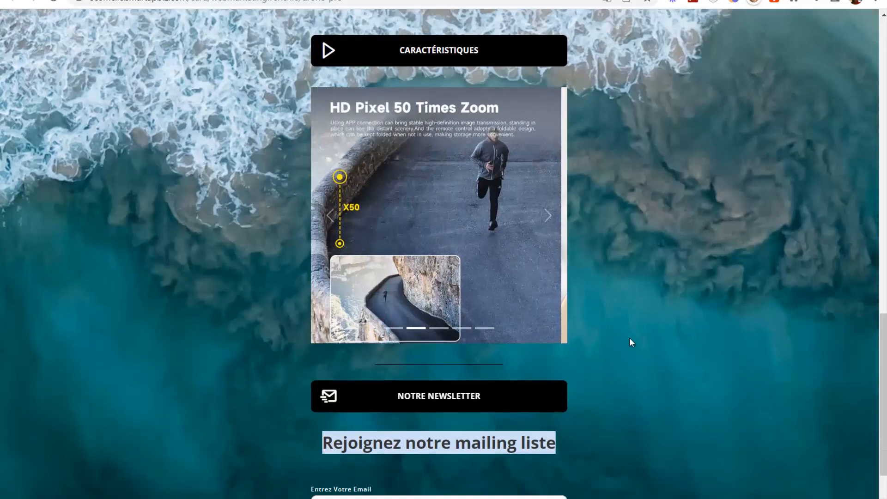
scroll(630, 339, down, 2)
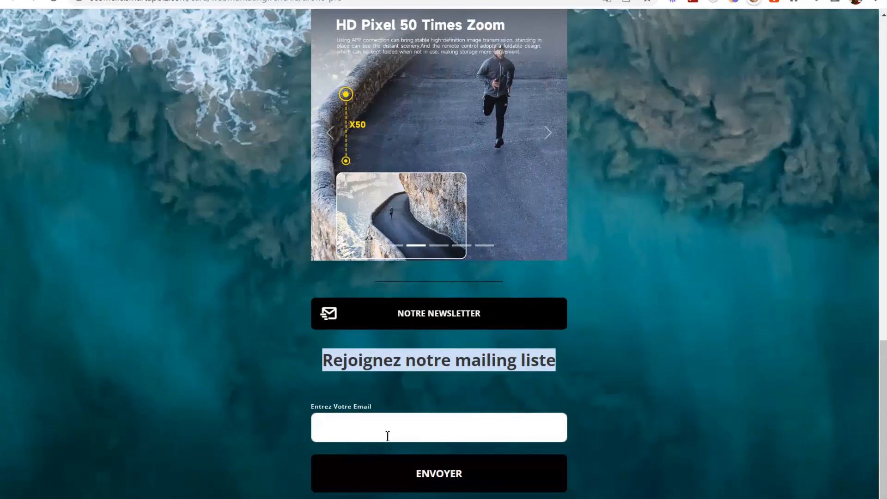
scroll(518, 411, up, 20)
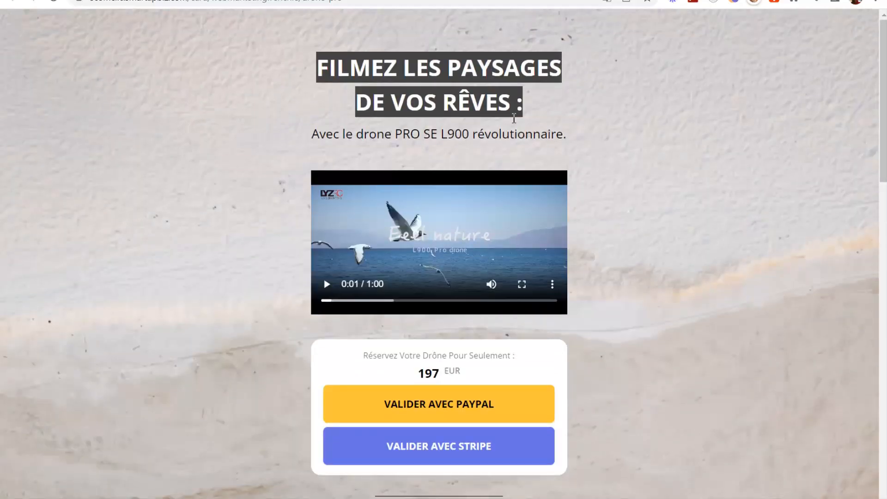
scroll(680, 194, down, 5)
scroll(657, 200, up, 5)
scroll(651, 218, down, 4)
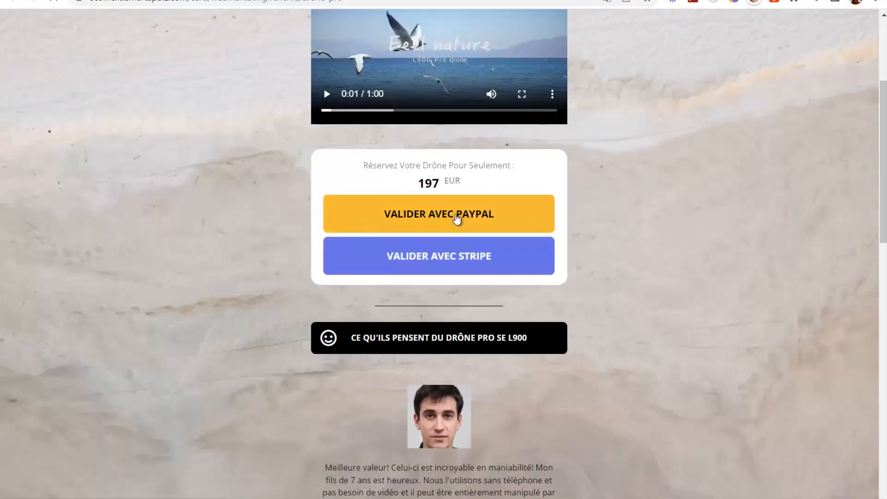
- Try the drone's 197,00 EUR PayPal card checkout, then open and close the Stripe card form
click(451, 226)
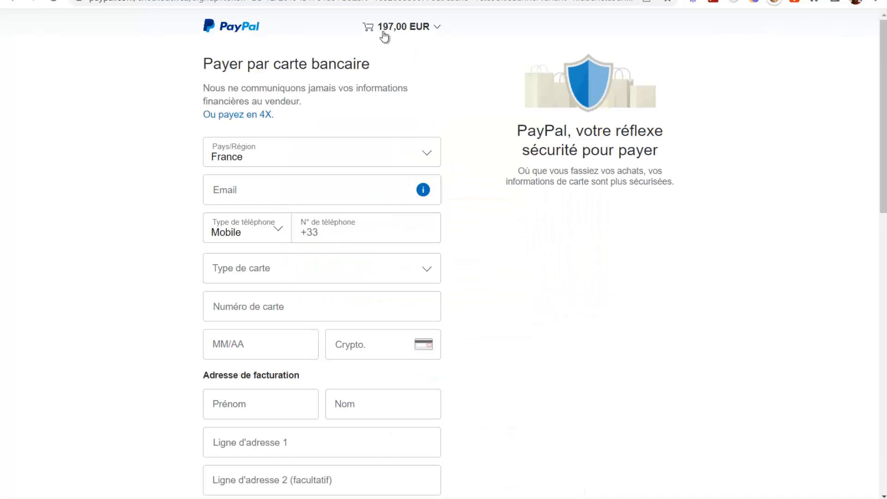
scroll(231, 171, down, 5)
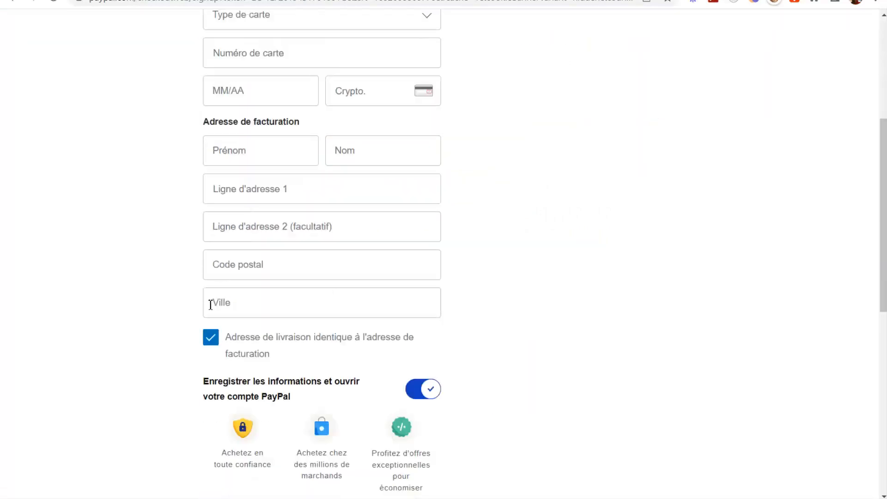
scroll(179, 240, down, 4)
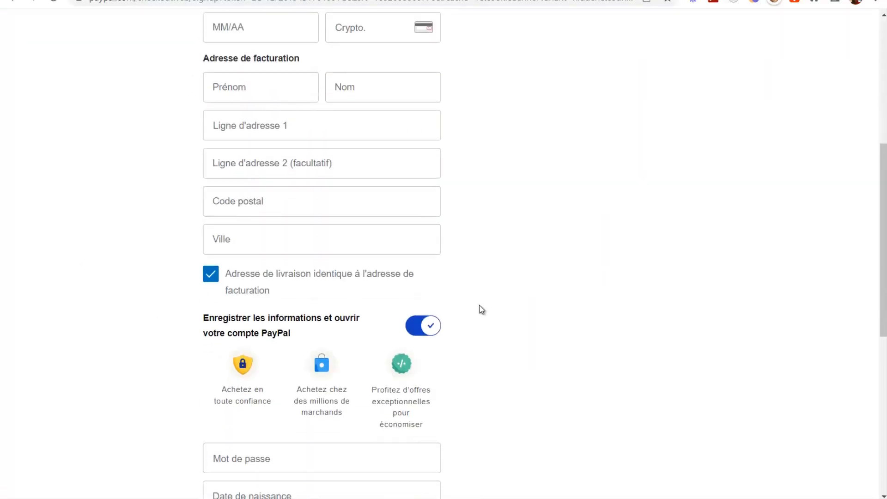
scroll(227, 275, up, 10)
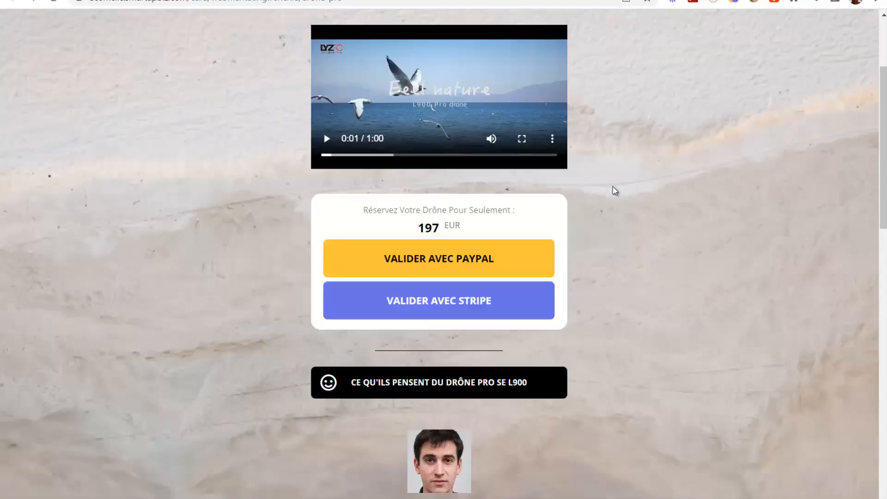
scroll(612, 190, down, 1)
click(475, 256)
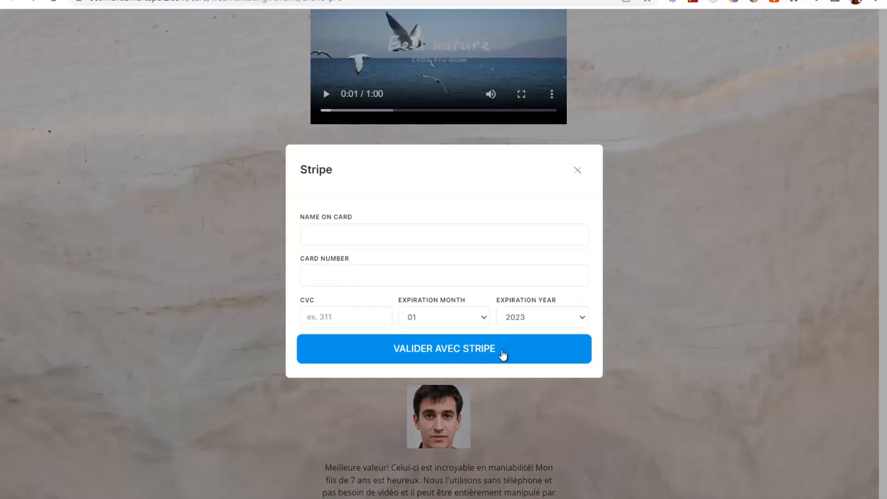
click(578, 170)
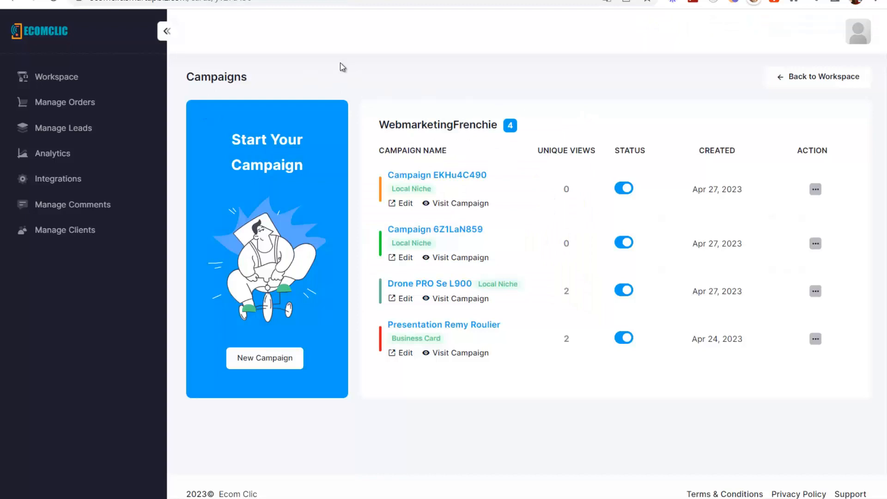
- Go to the Photographie workspace's campaigns and open the mes-services live page
click(834, 78)
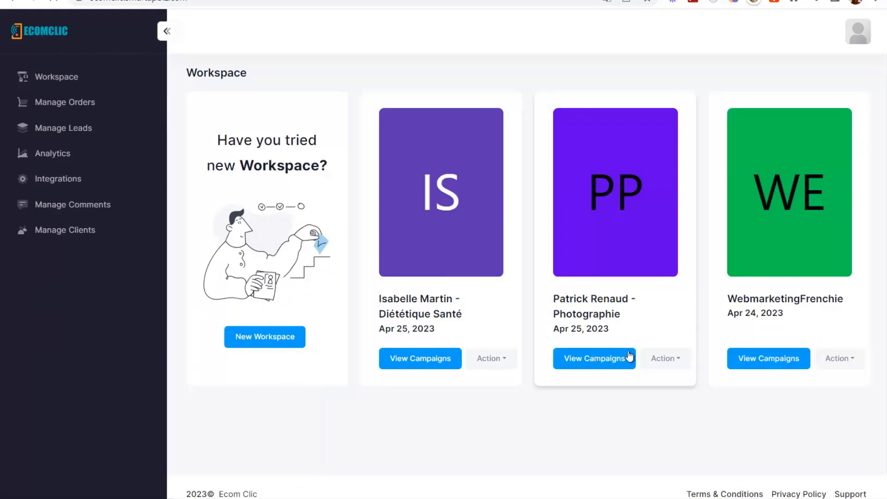
click(596, 362)
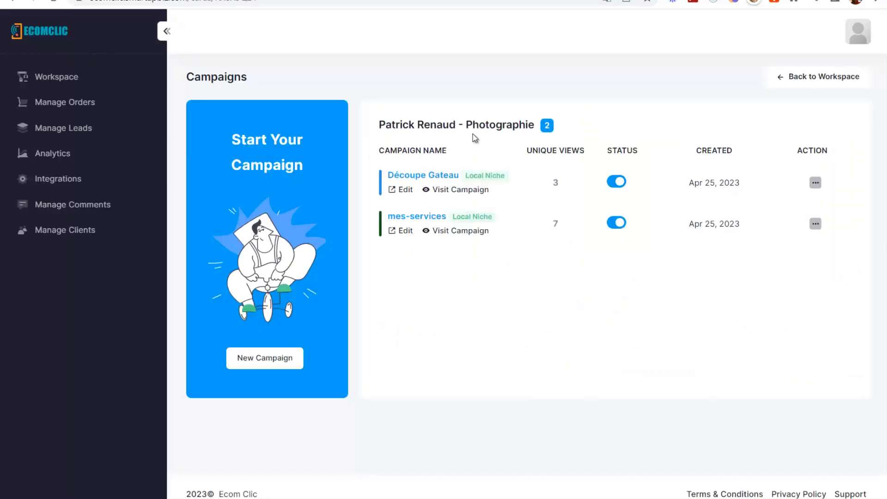
click(460, 229)
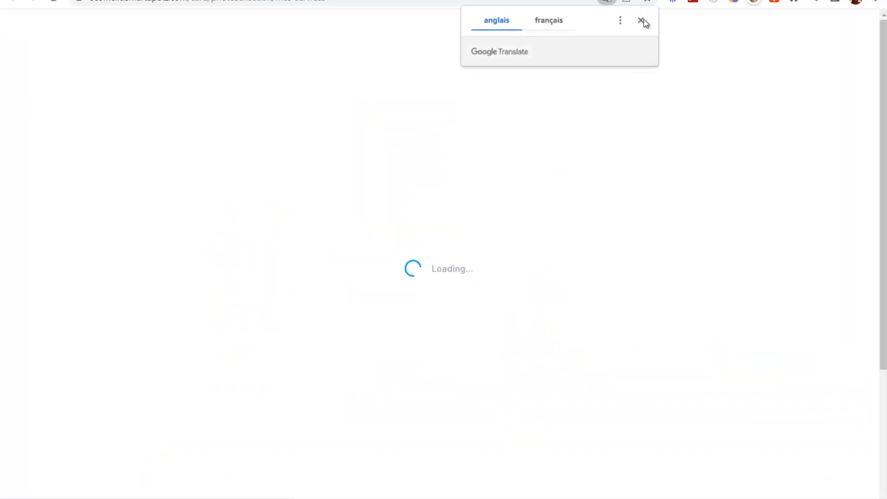
- Scroll the videographer page and open its videography request form
click(640, 20)
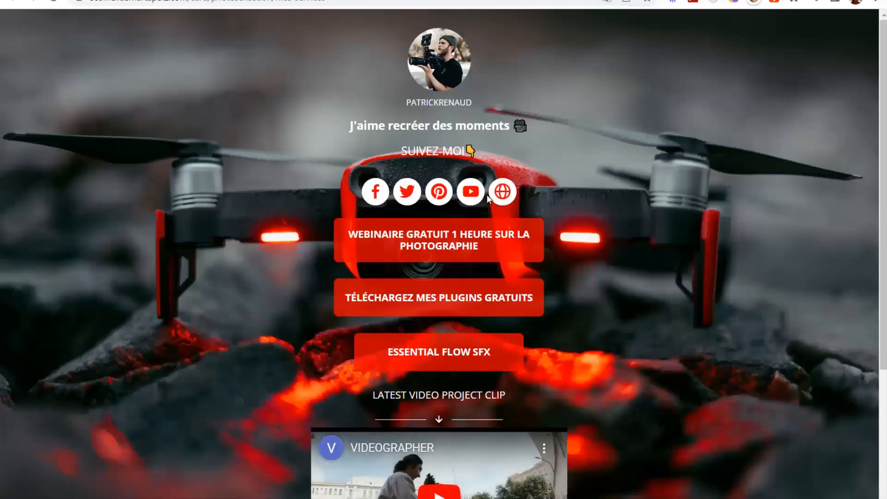
scroll(488, 199, down, 3)
scroll(460, 192, down, 1)
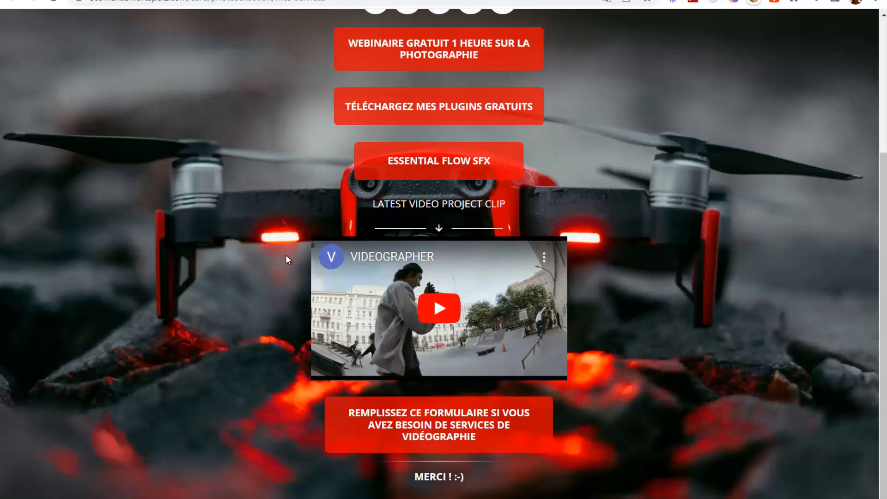
click(447, 436)
scroll(631, 298, up, 4)
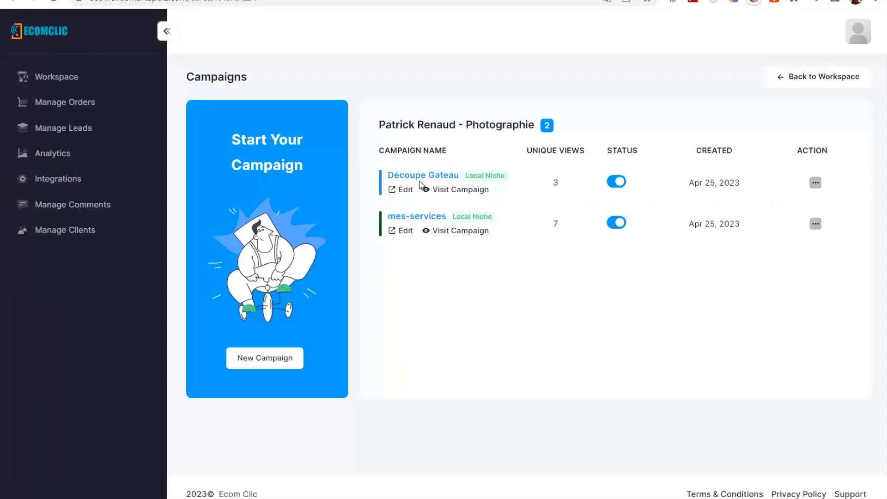
- Open the Découpe Gateau live page, play and pause its cake-cutting video, then follow ACHETER MAINTENANT !
click(467, 191)
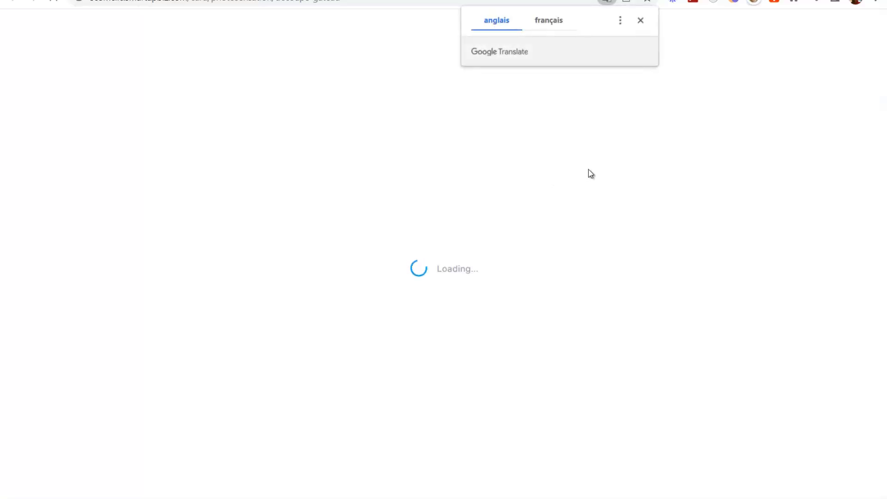
click(640, 20)
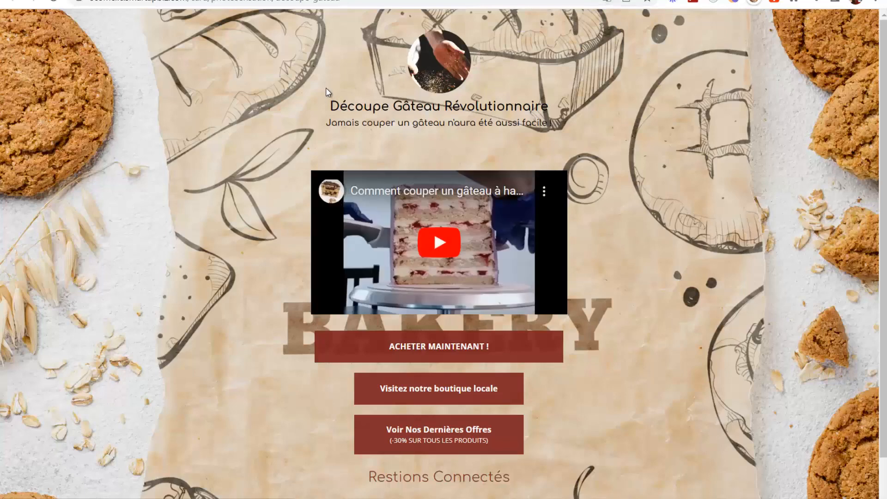
scroll(620, 248, down, 1)
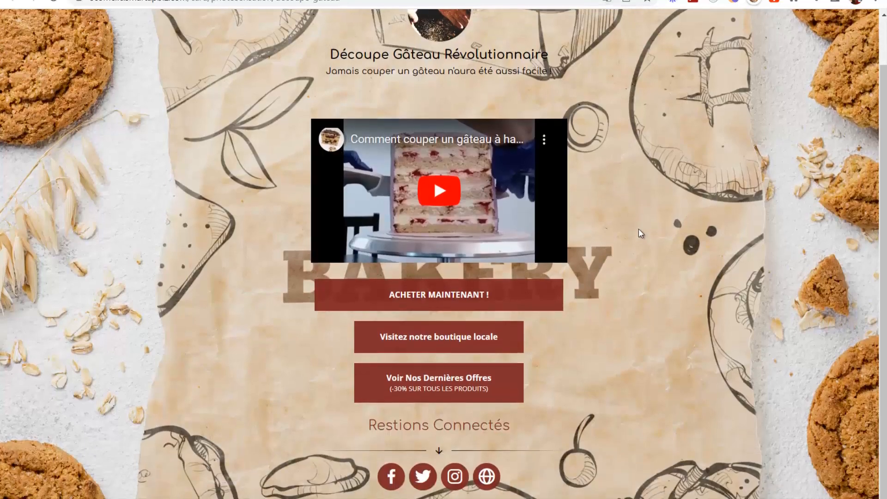
scroll(639, 228, up, 1)
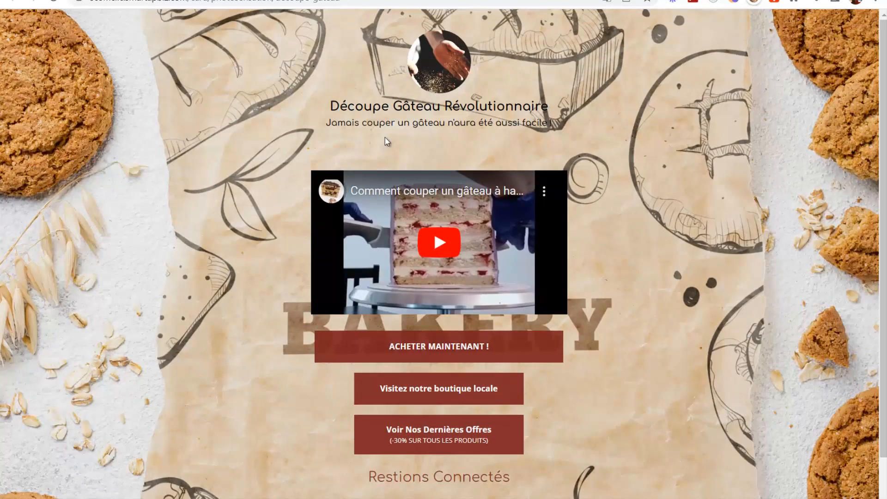
click(439, 247)
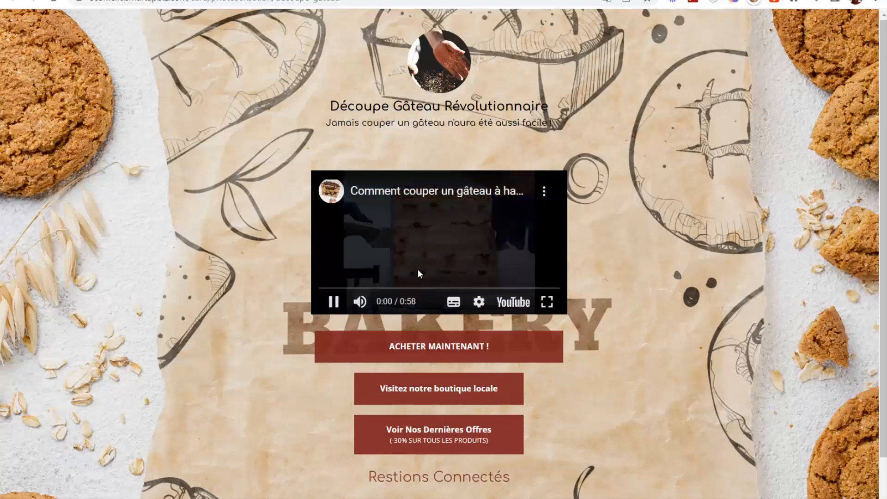
click(334, 303)
scroll(681, 319, down, 1)
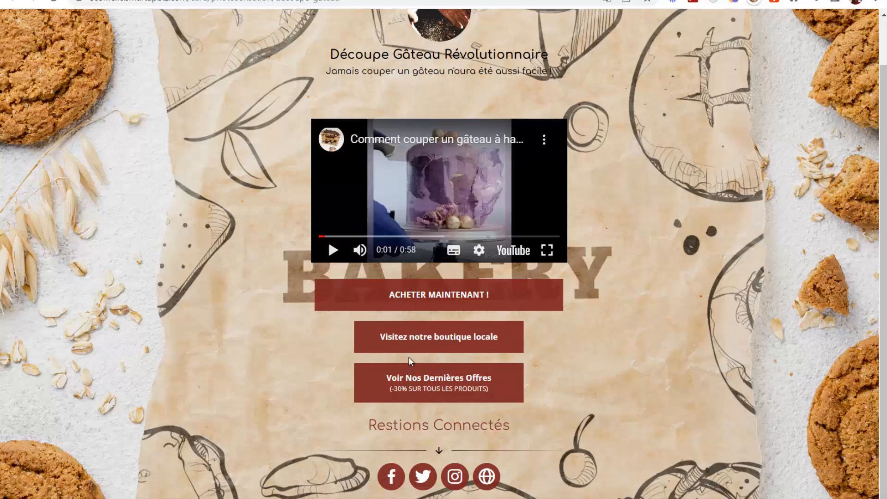
scroll(491, 409, up, 2)
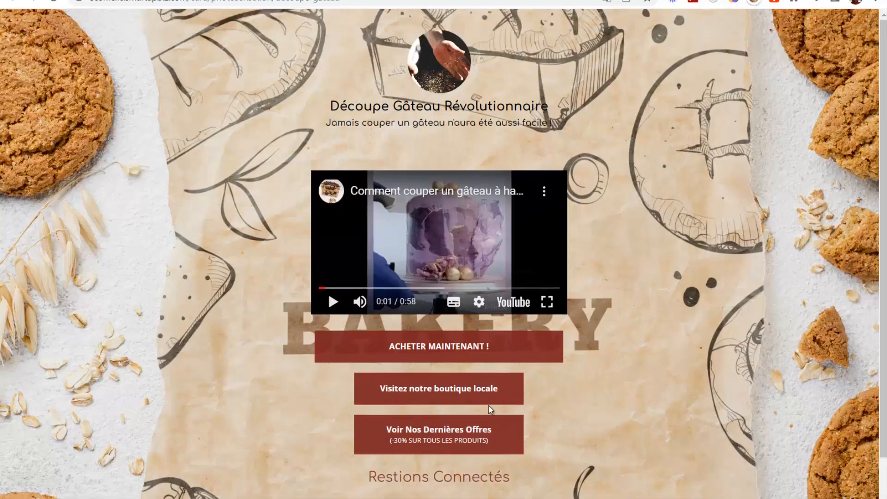
click(457, 347)
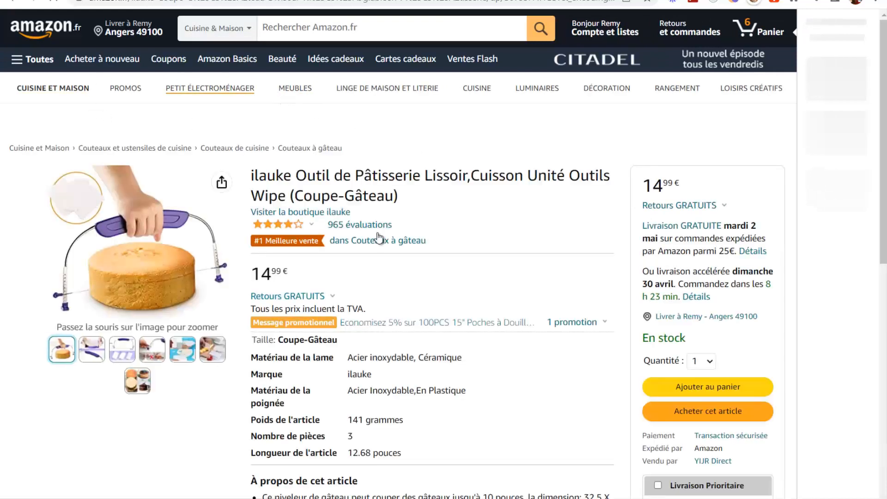
- Scroll the Amazon ilauke cake cutter listing at 14,99 €, then go back to the bakery page
scroll(611, 240, down, 2)
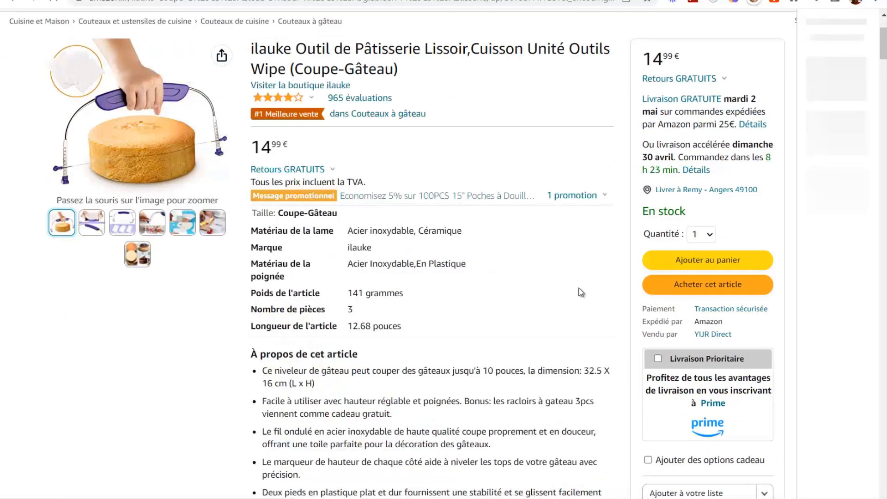
scroll(568, 296, down, 3)
scroll(430, 311, up, 5)
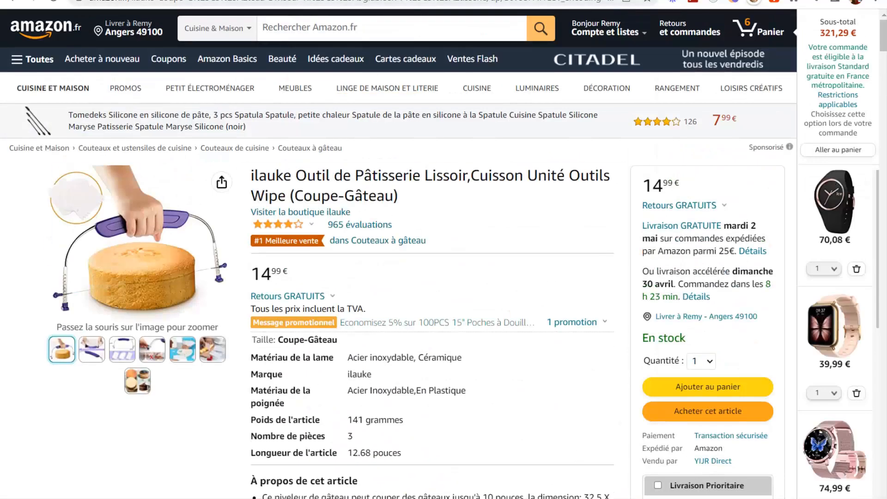
click(13, 2)
click(641, 21)
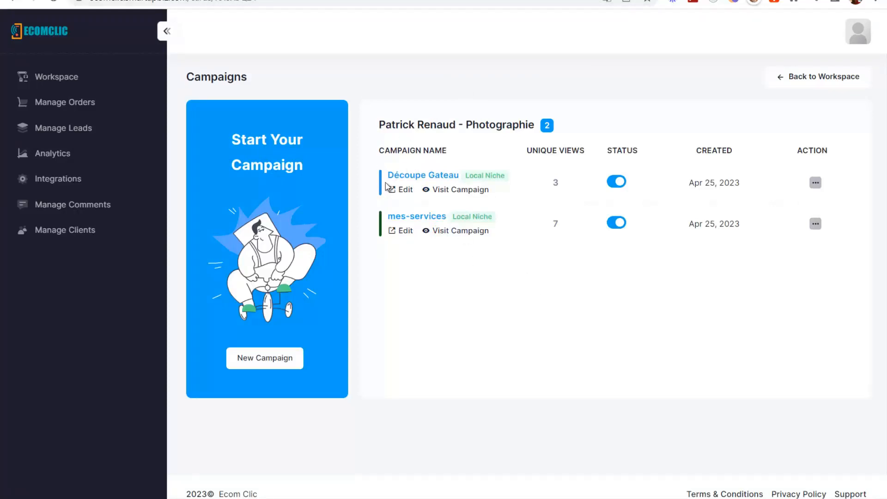
- Go back to the workspaces and open the Diététique Santé workspace's campaigns
click(818, 77)
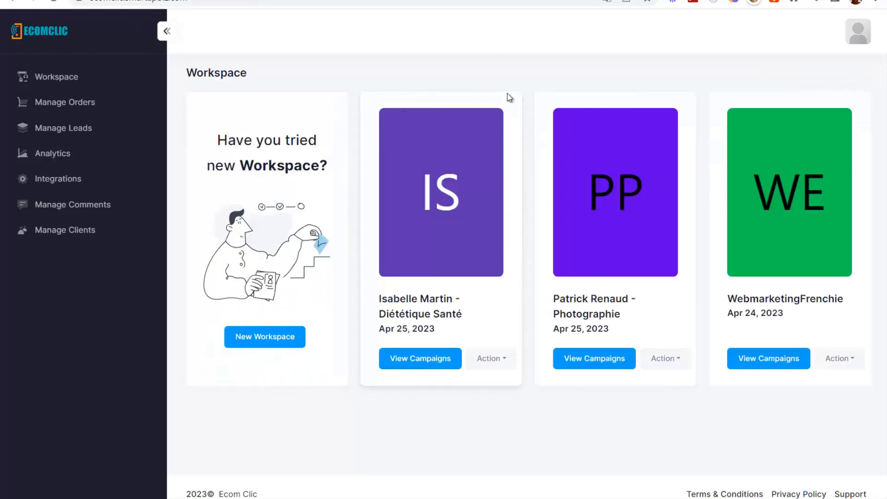
click(437, 360)
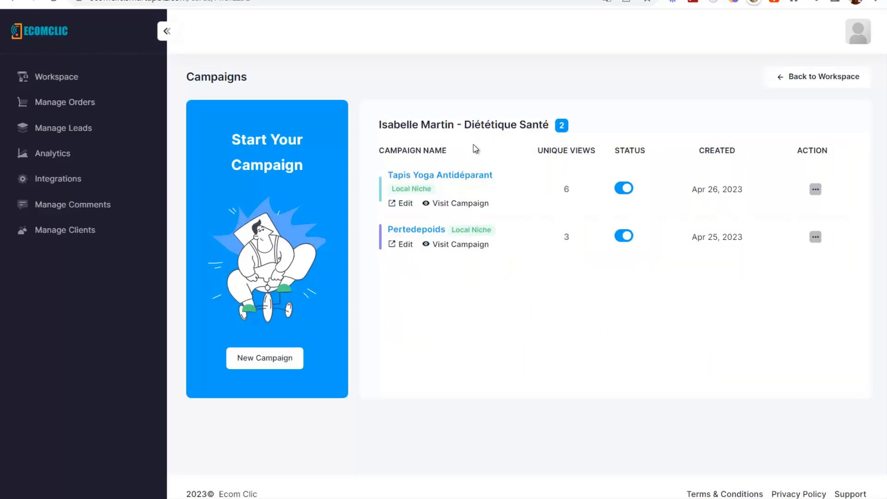
drag(464, 126, 559, 133)
click(494, 285)
- Preview the live Pertedepoids weight-loss page, then return to the campaign list
click(472, 247)
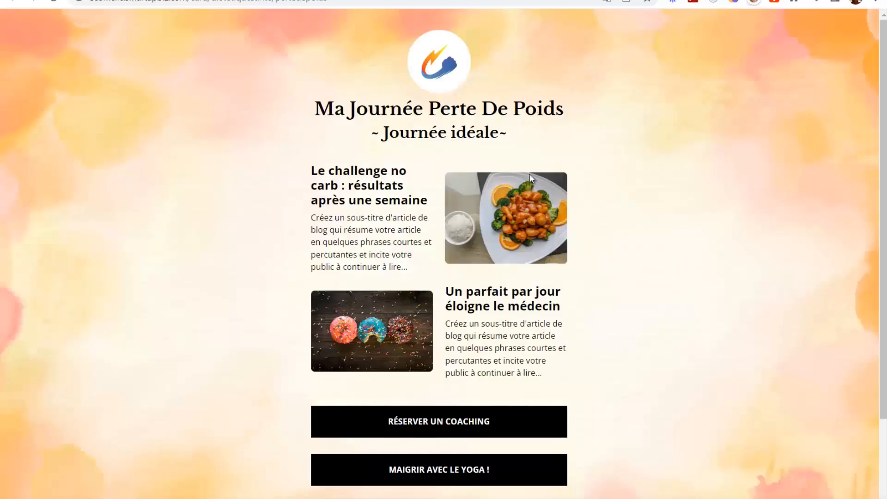
scroll(347, 231, down, 2)
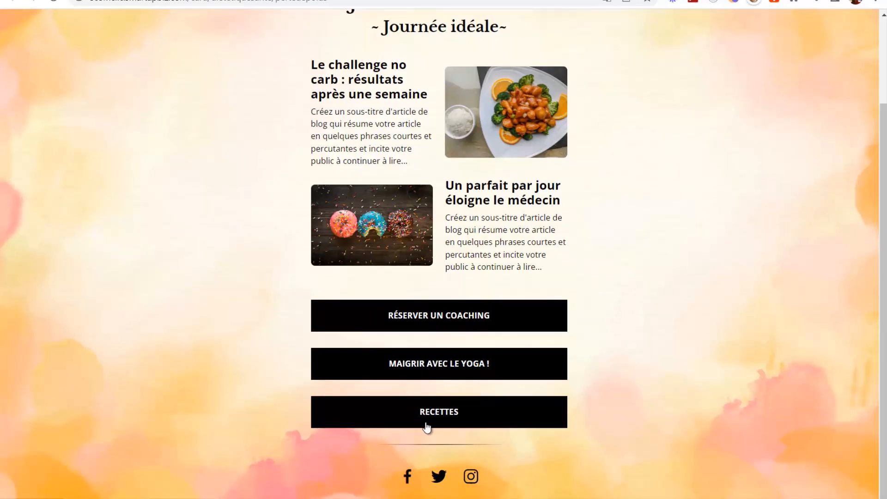
scroll(392, 277, up, 2)
click(93, 0)
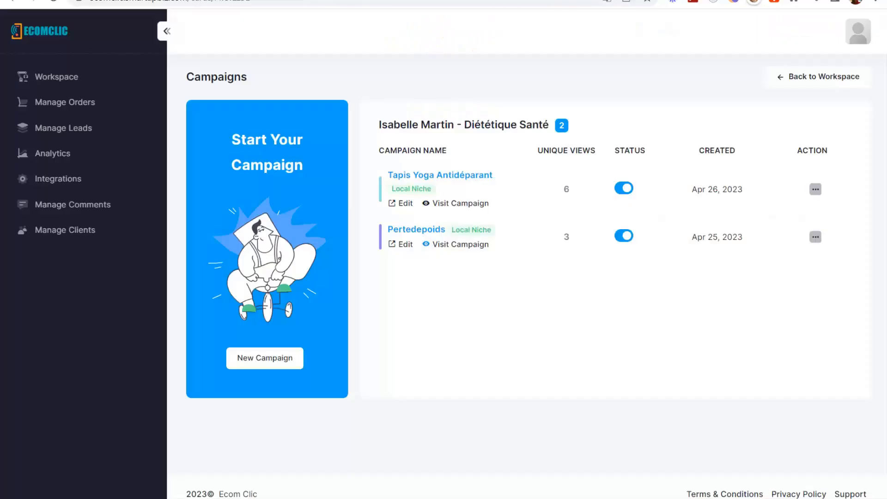
- Open the live Tapis Yoga Antidéparant page and play, mute, seek and pause its video
click(457, 205)
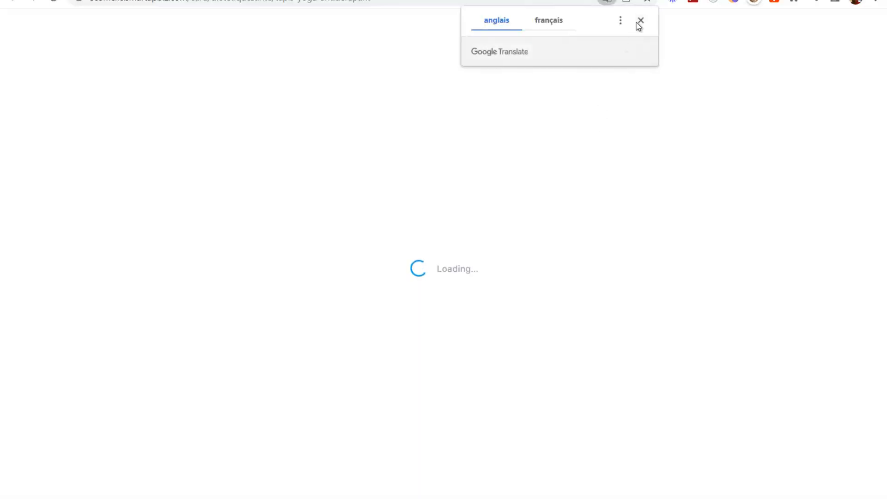
click(639, 20)
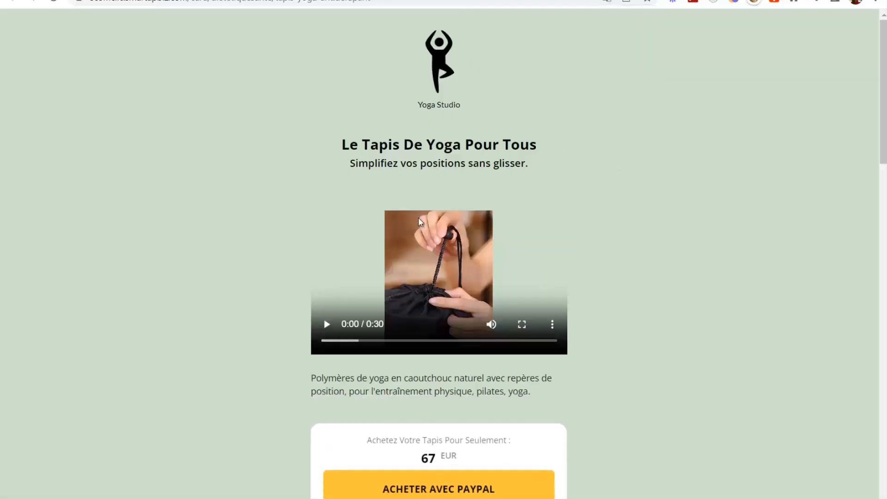
click(326, 325)
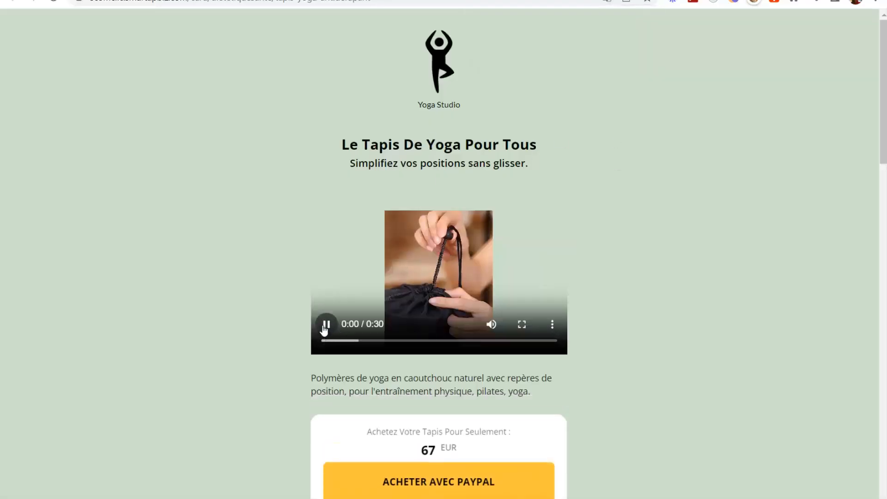
click(491, 325)
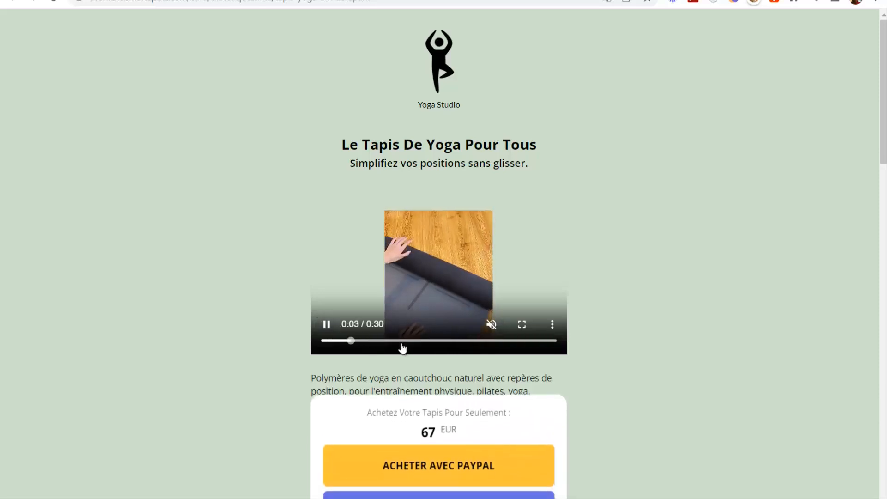
click(404, 341)
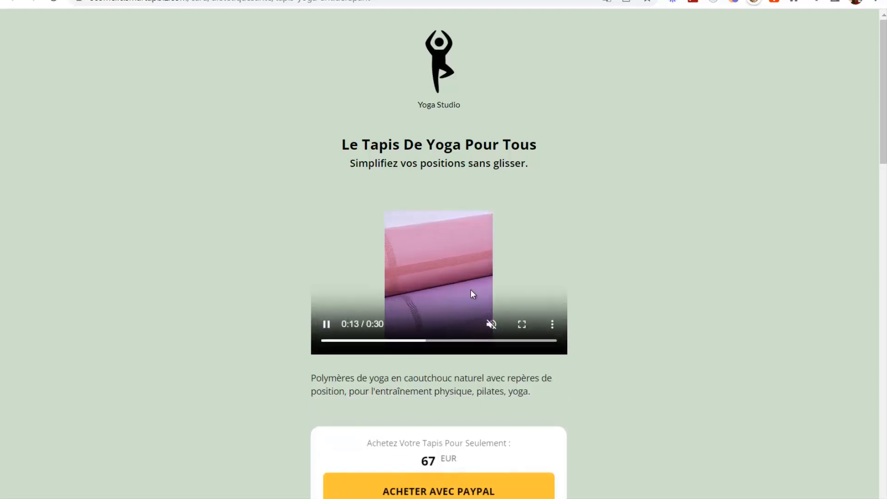
click(326, 324)
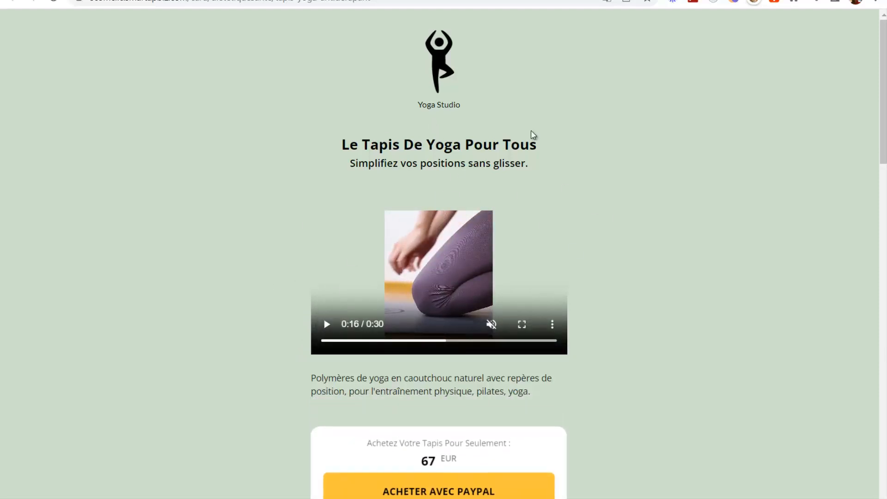
- Scroll through the page's testimonials, features and newsletter form, viewing the second and third reviews
scroll(744, 275, down, 4)
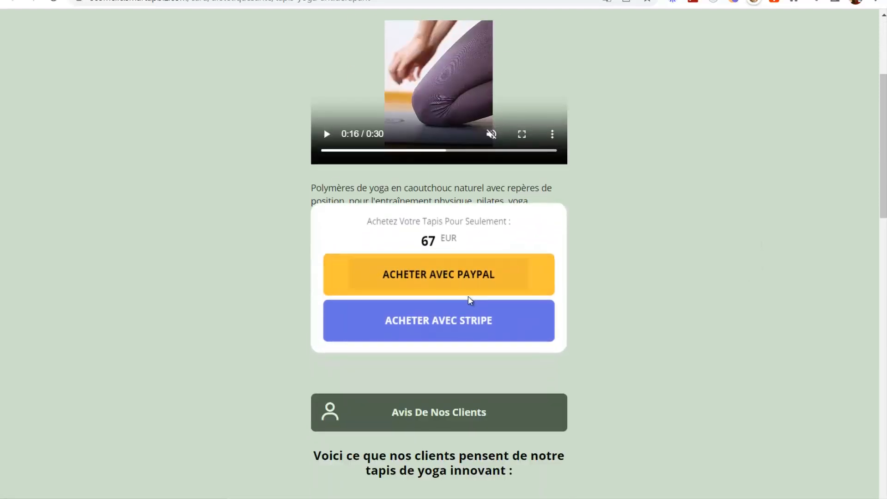
scroll(540, 253, down, 5)
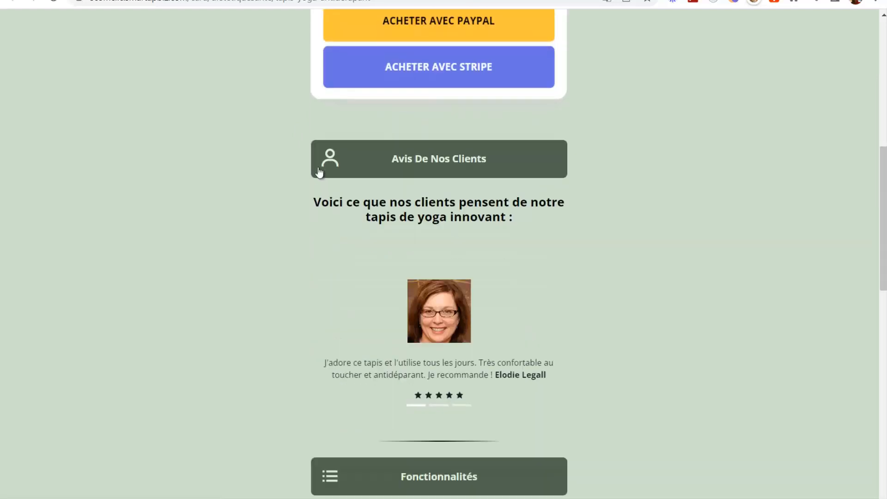
scroll(446, 228, down, 3)
click(439, 278)
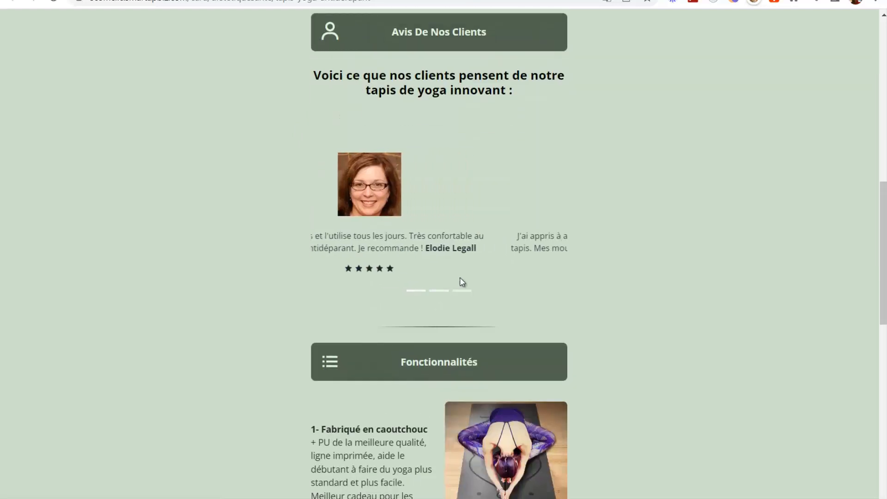
click(460, 293)
scroll(611, 229, down, 12)
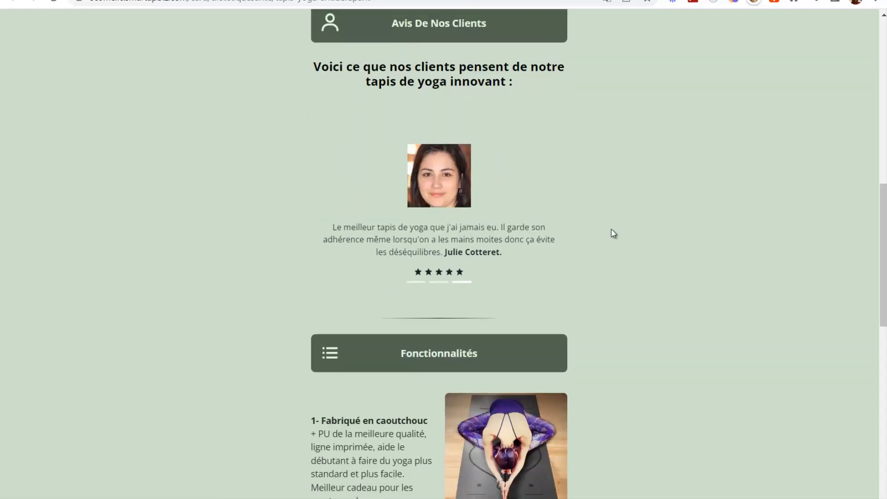
scroll(440, 185, down, 1)
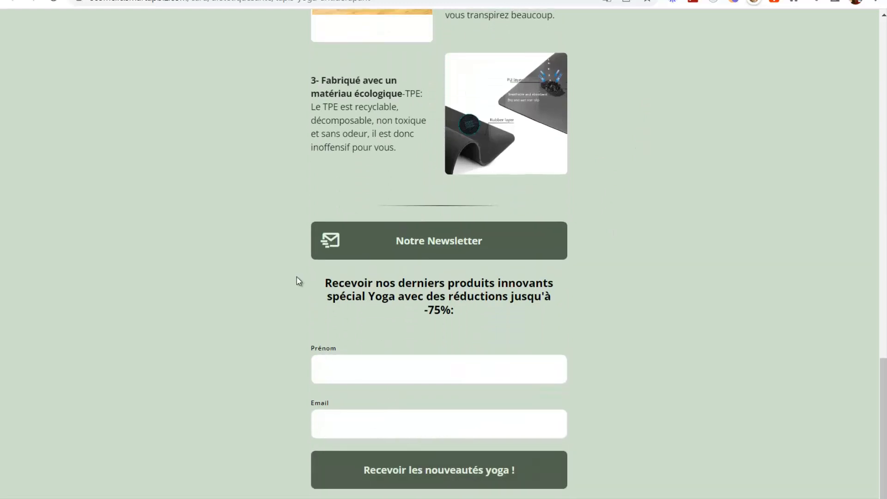
scroll(229, 220, up, 15)
scroll(462, 300, down, 15)
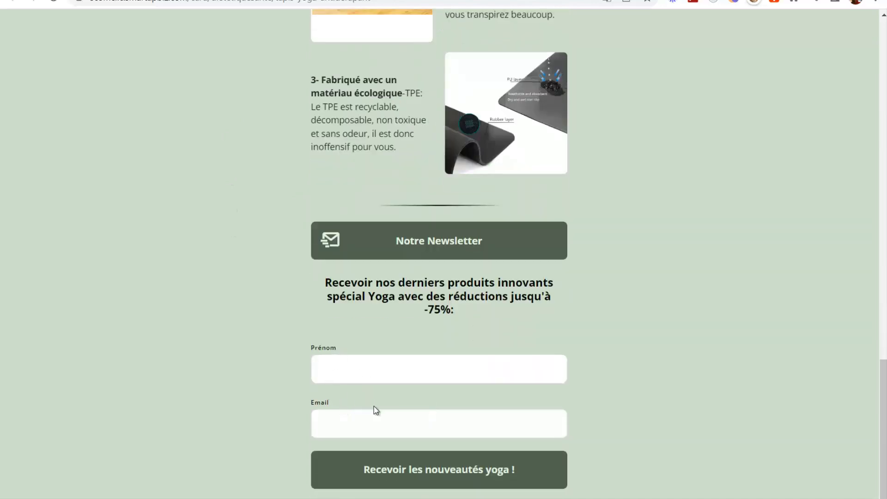
scroll(601, 323, up, 5)
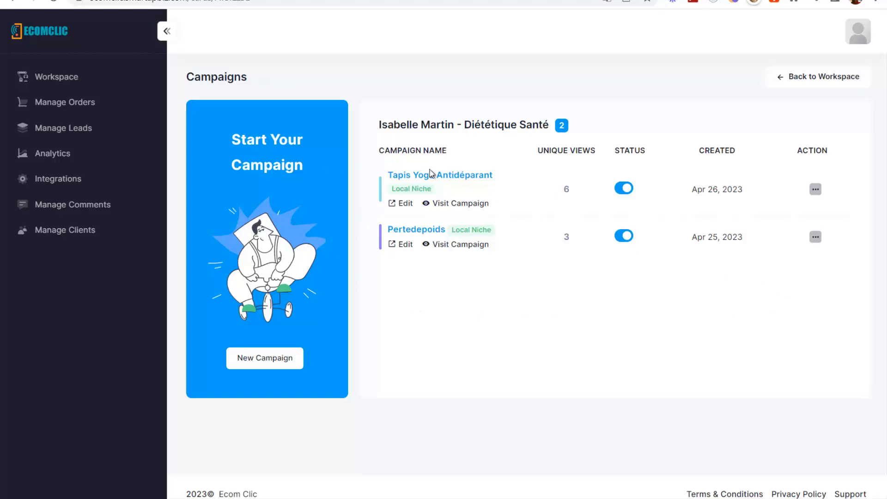
click(815, 192)
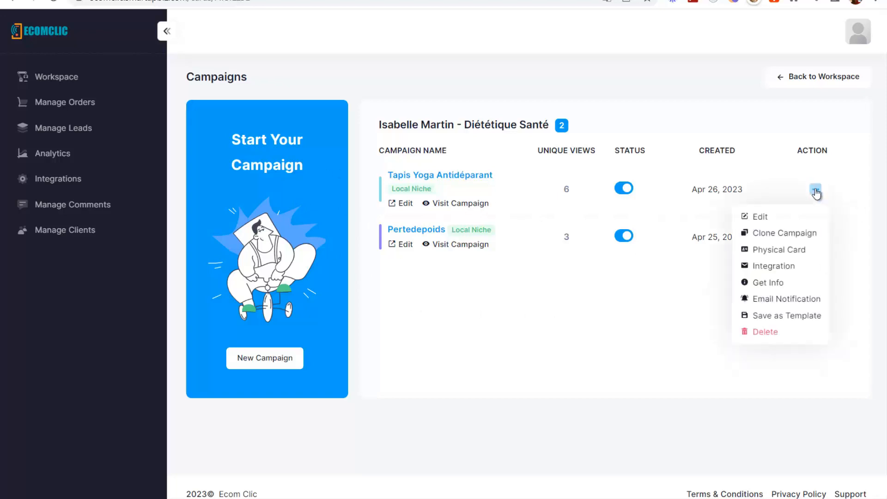
click(773, 266)
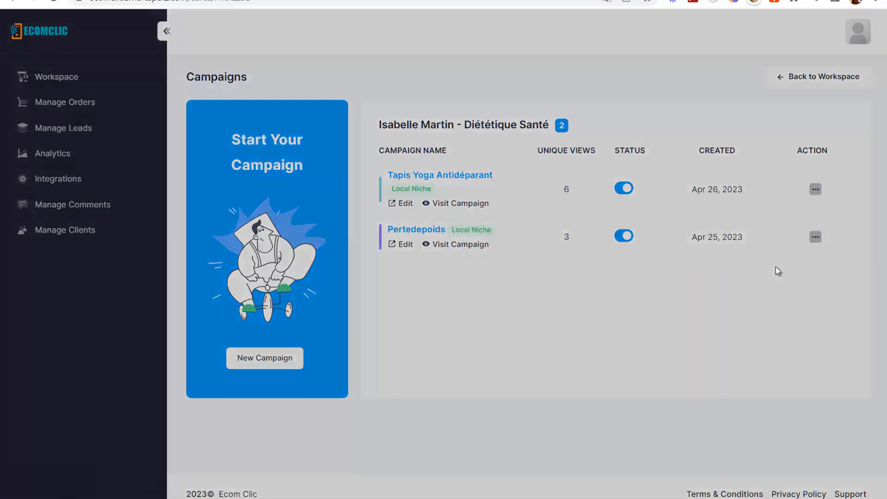
click(453, 277)
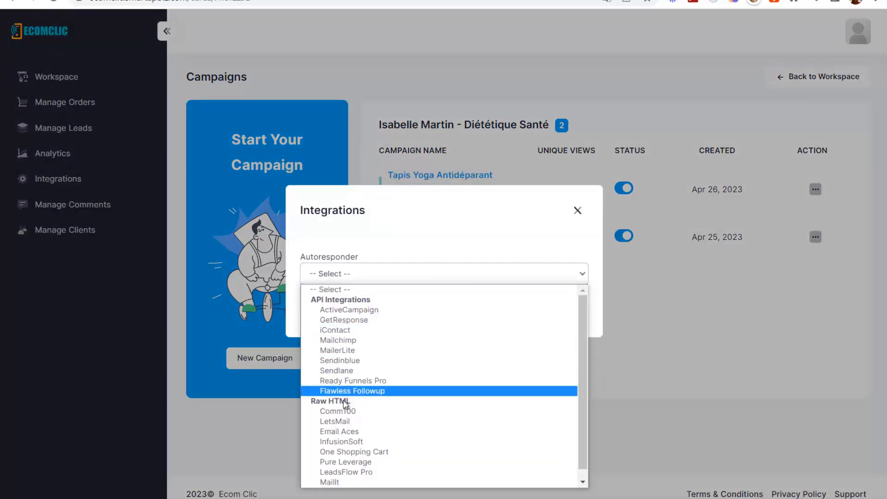
scroll(348, 425, down, 1)
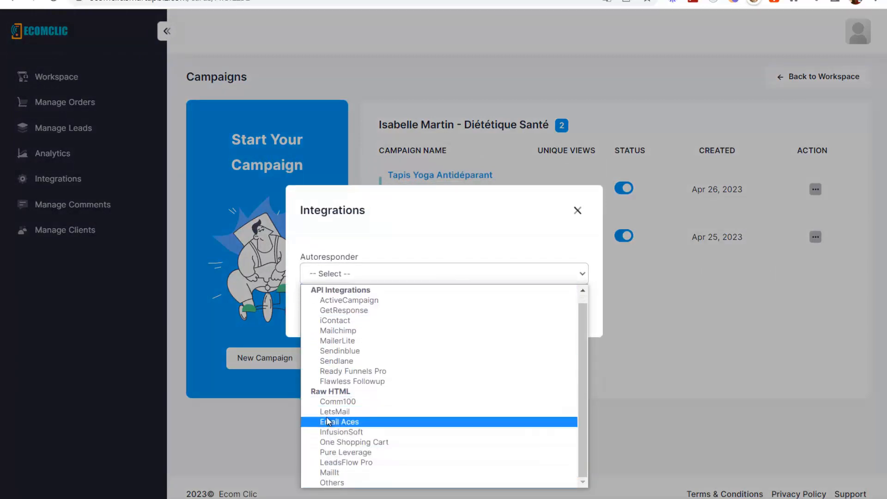
click(332, 482)
click(314, 285)
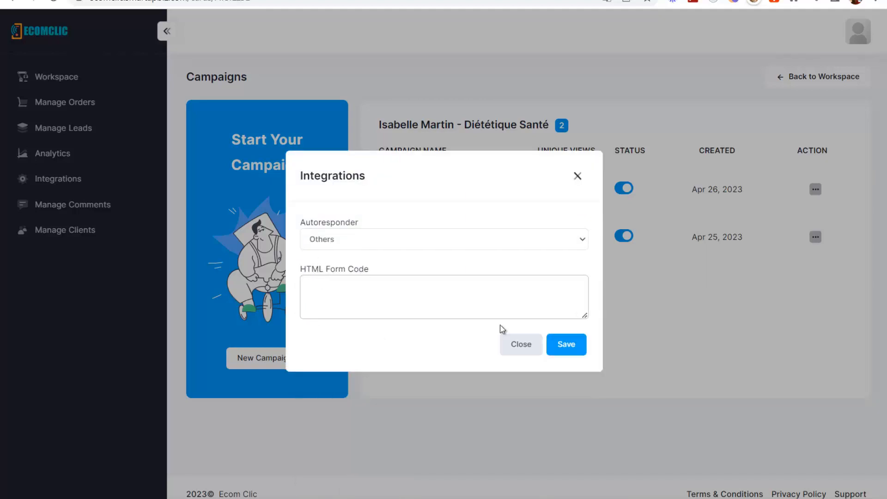
click(571, 173)
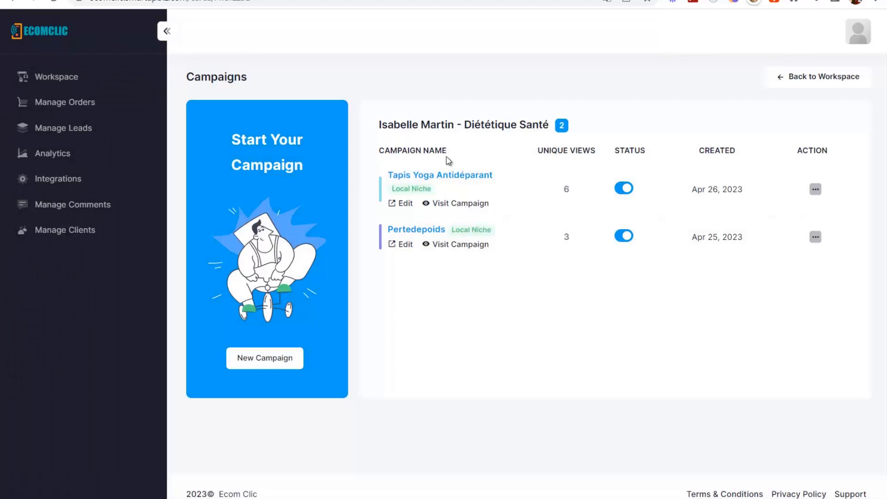
click(815, 190)
- Dismiss the campaign action menu and open the WebmarketingFrenchie workspace's campaigns
click(649, 318)
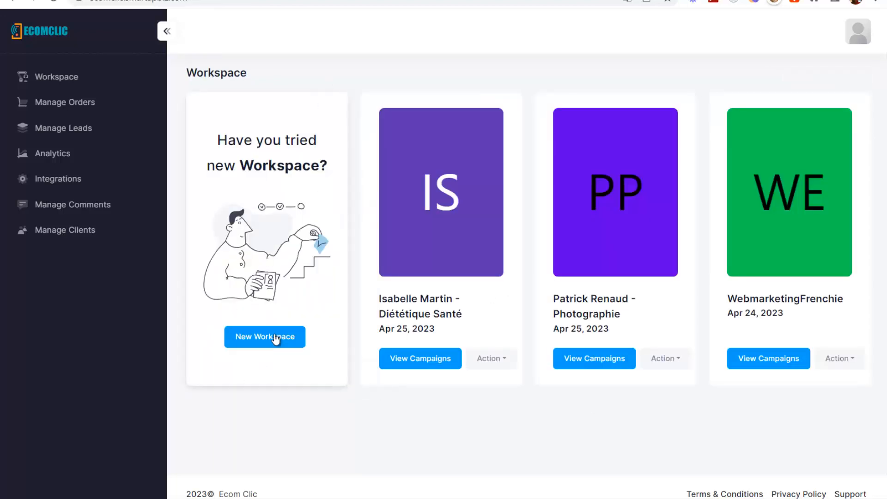
click(784, 361)
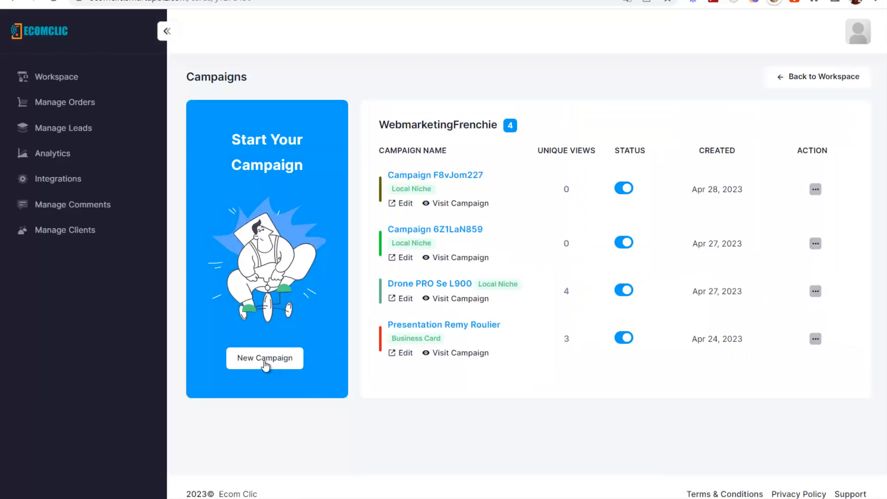
- Start a new Business Card Template campaign and browse the second page of templates
click(266, 362)
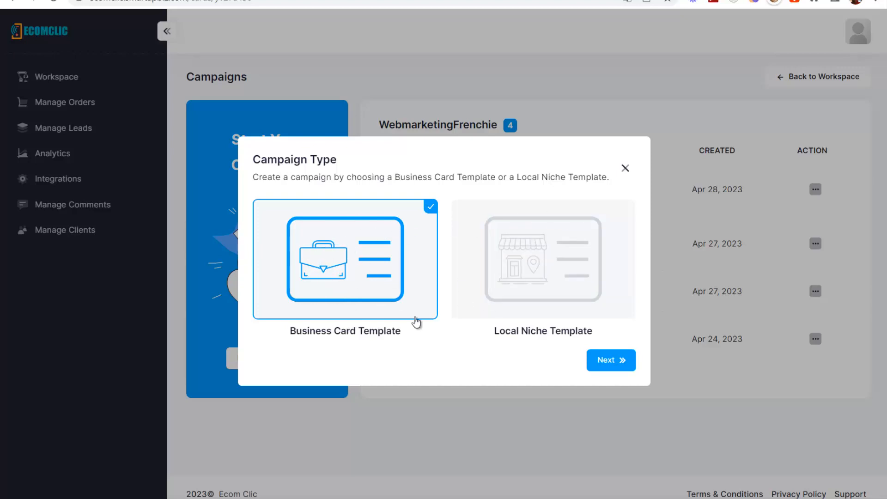
click(596, 360)
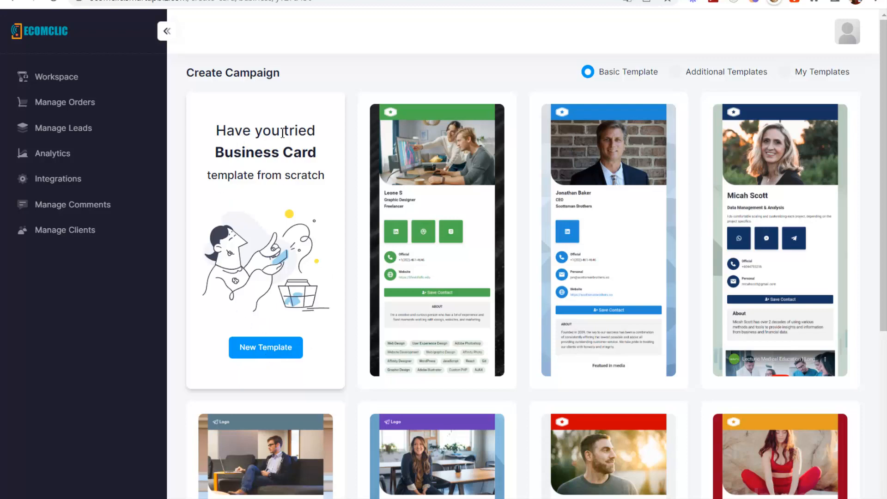
scroll(533, 247, down, 6)
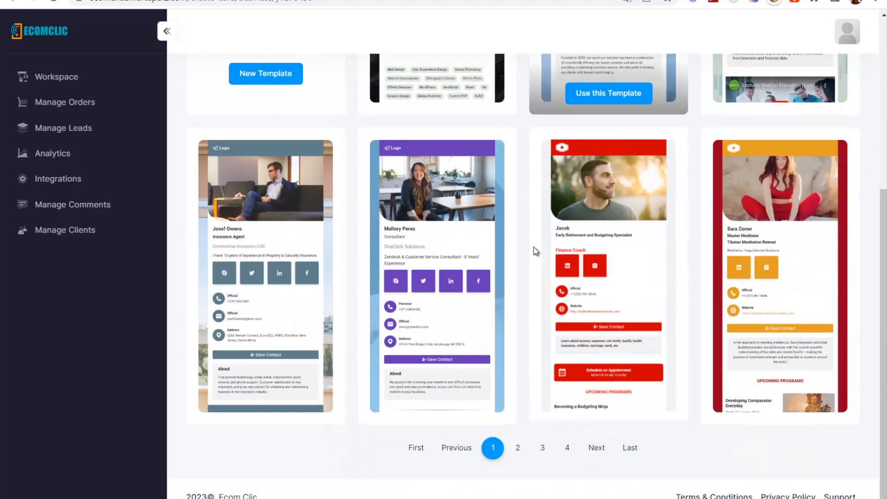
click(517, 444)
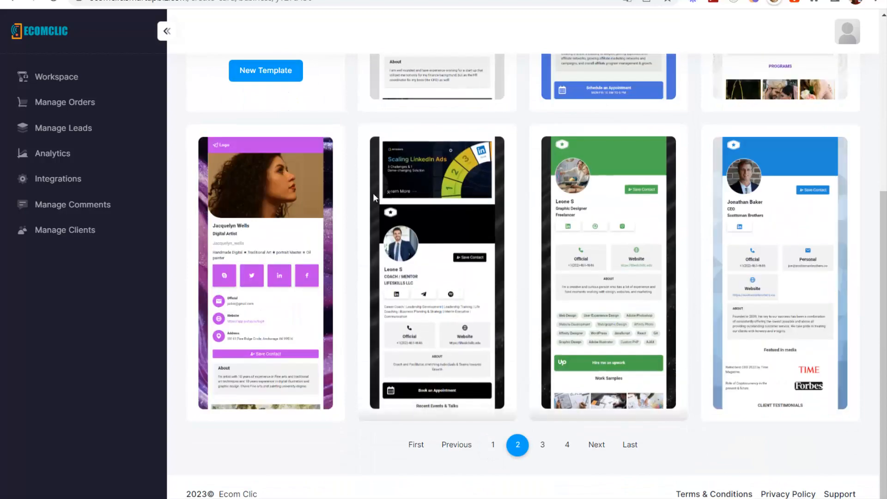
scroll(624, 340, up, 6)
scroll(629, 250, down, 6)
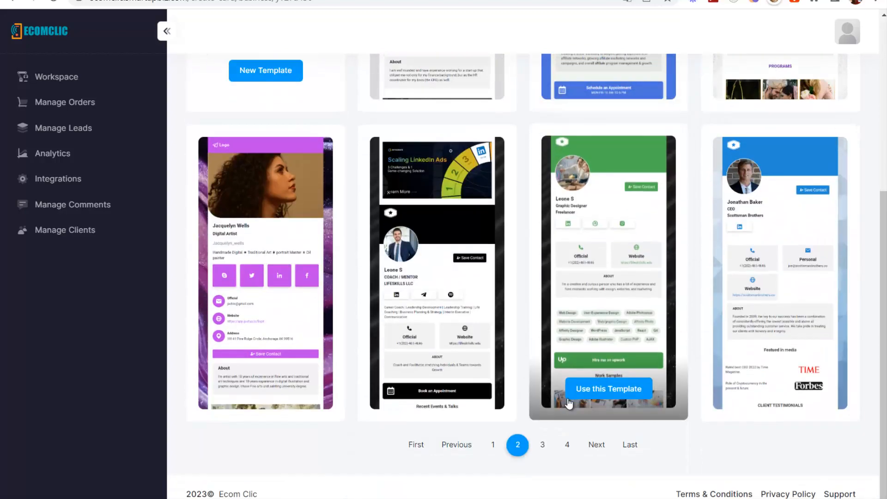
- Browse the third template page and build the campaign from the blue affiliate-marketing template
click(543, 444)
scroll(550, 361, up, 6)
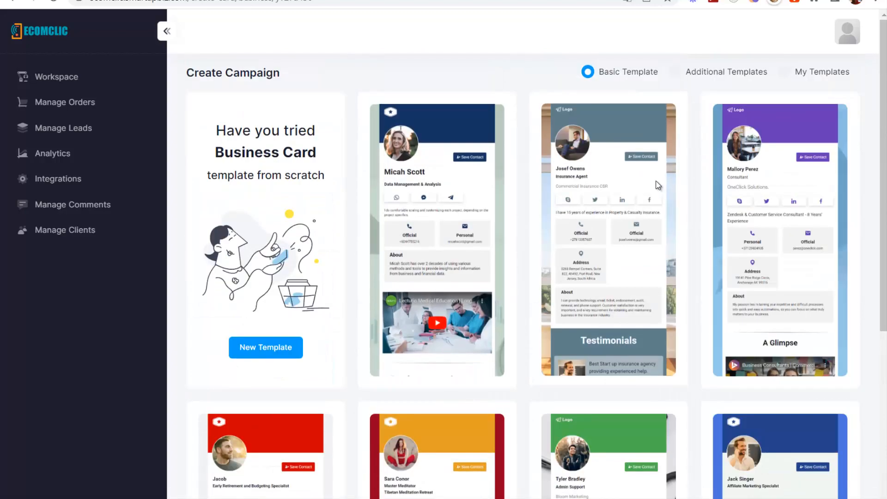
scroll(577, 362, down, 6)
click(517, 444)
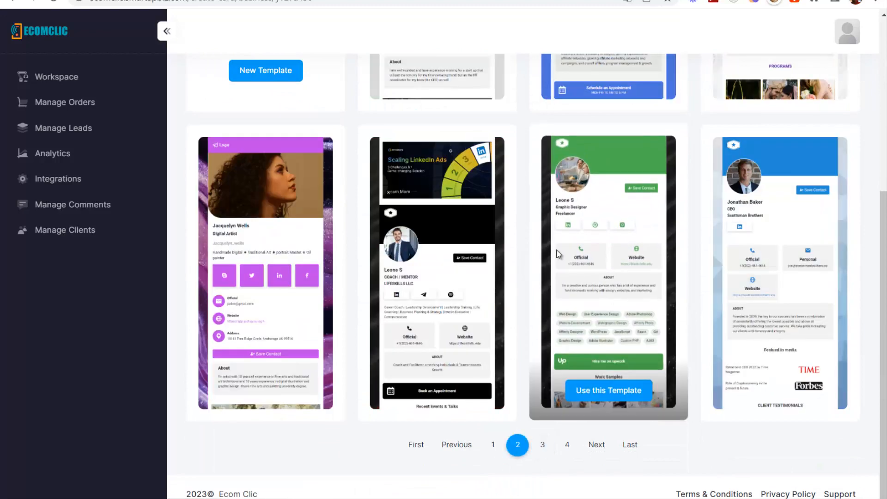
scroll(605, 202, up, 6)
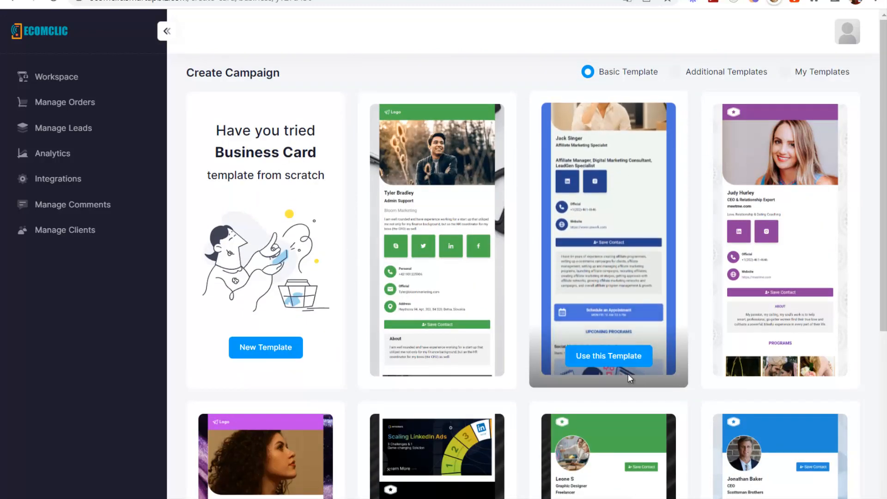
click(604, 358)
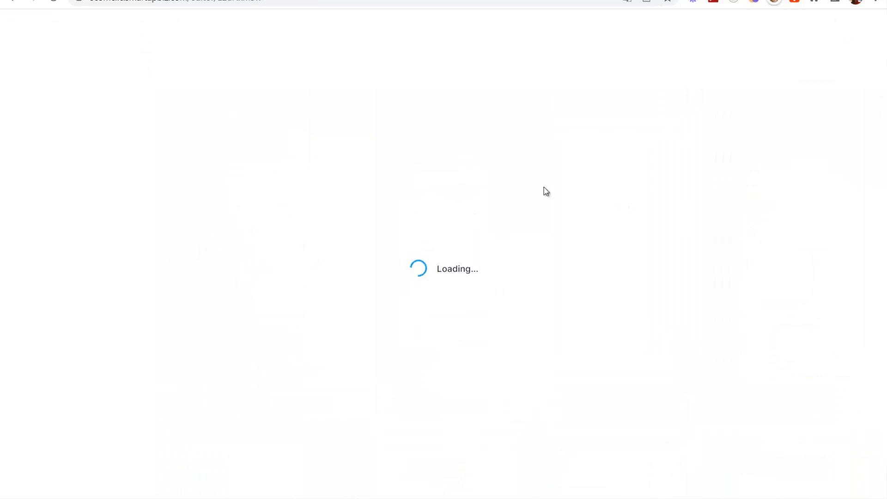
- Open the section's All Blocks library and scroll down to Feedback & Ratings
scroll(631, 287, down, 5)
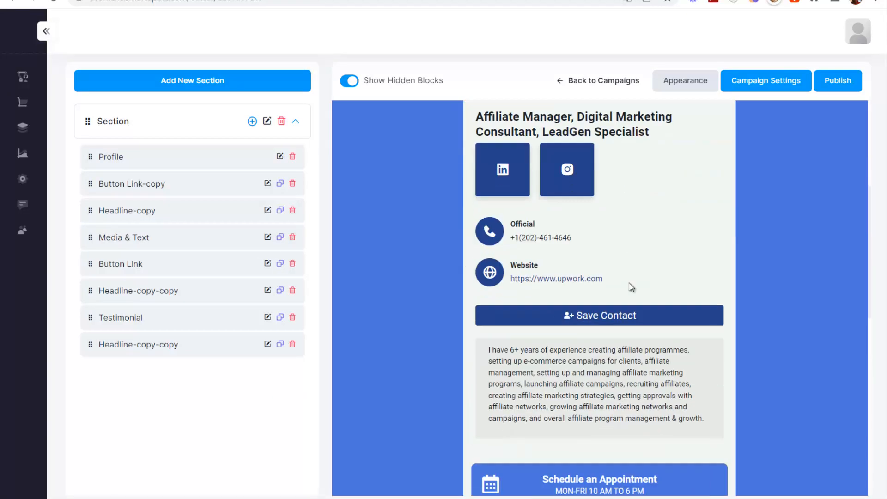
scroll(620, 340, up, 5)
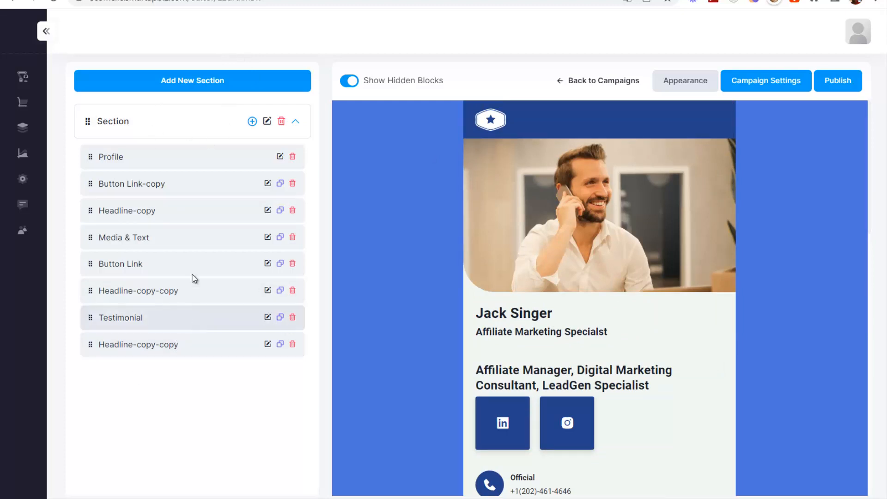
click(252, 121)
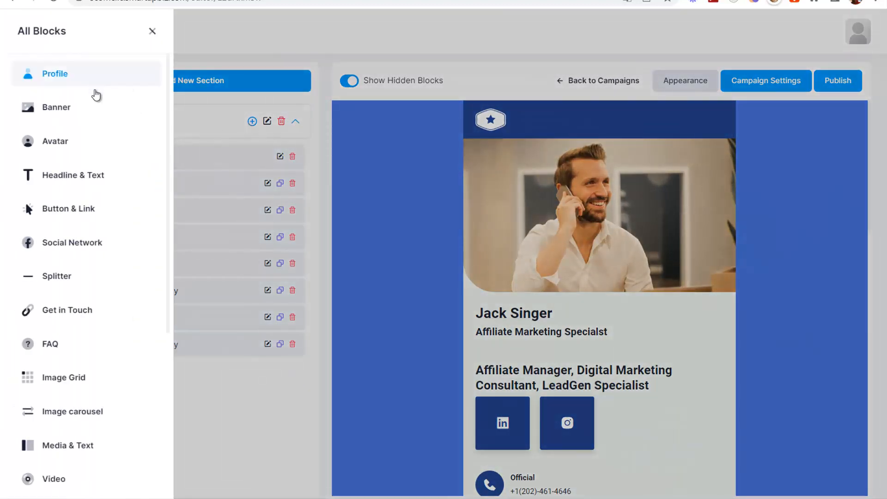
scroll(89, 271, down, 5)
scroll(95, 430, up, 5)
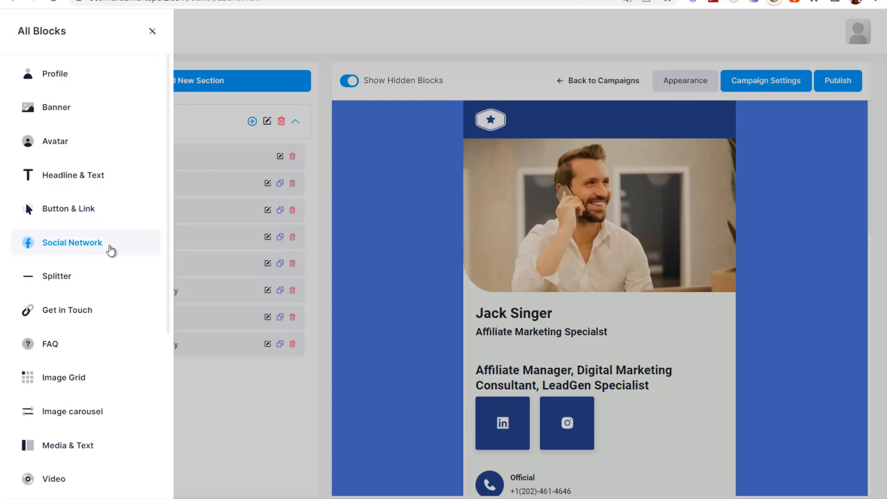
scroll(93, 277, down, 3)
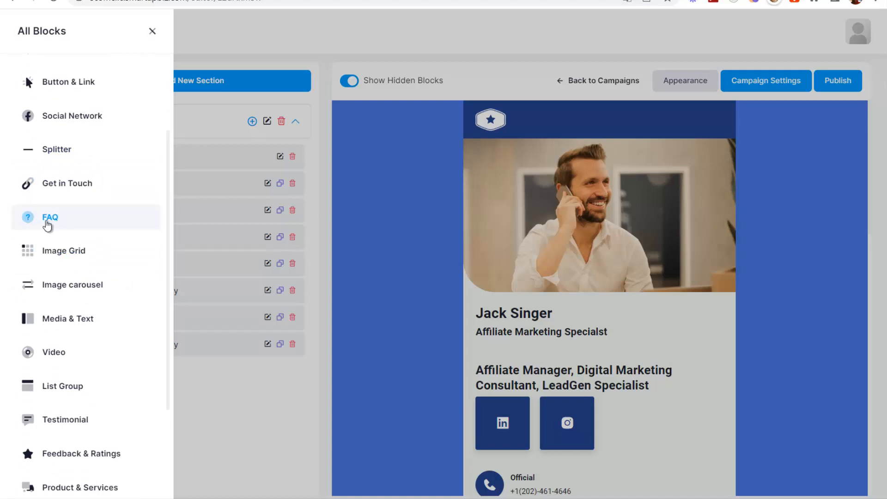
scroll(54, 246, down, 1)
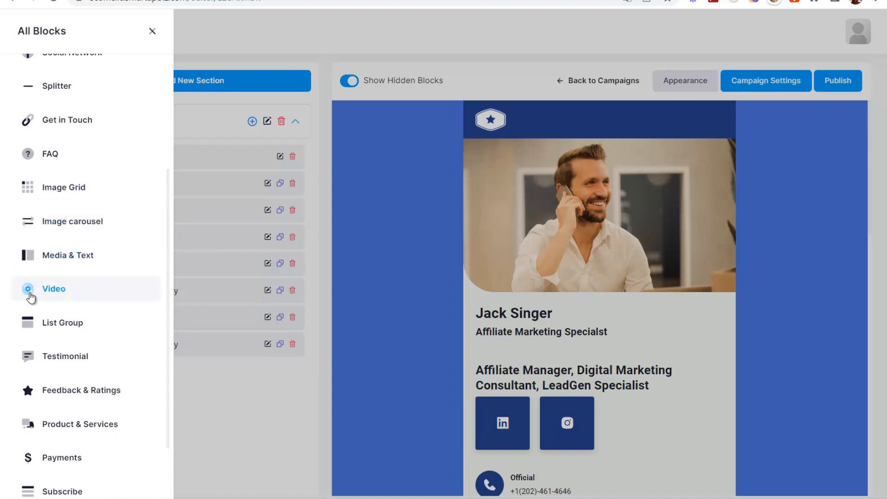
scroll(104, 200, down, 1)
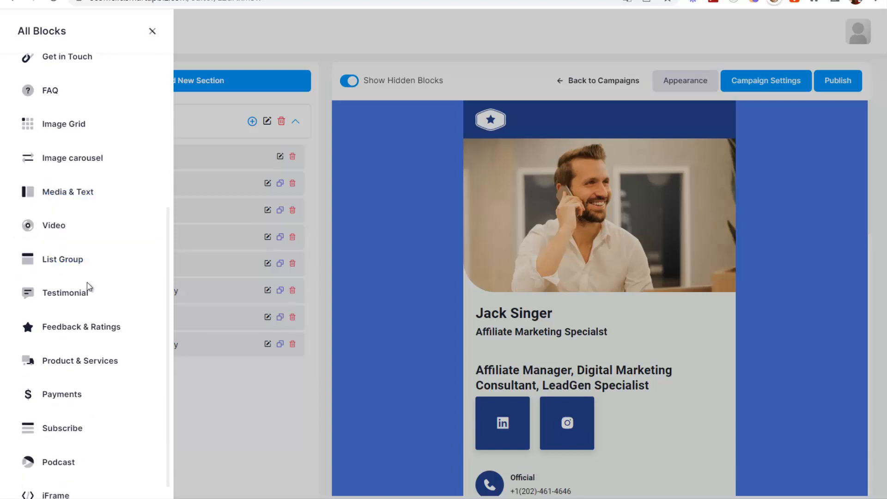
scroll(90, 300, down, 1)
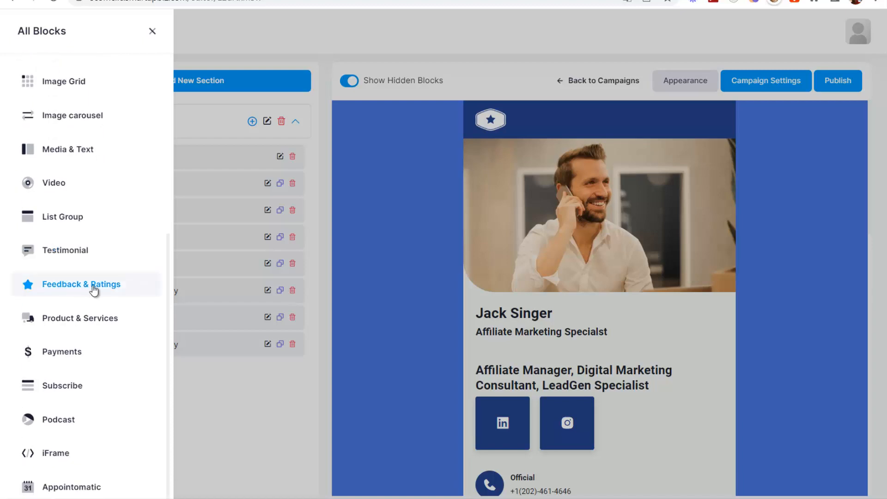
- Add a Feedback & Ratings block, changing the Rating label to 'N' and button text to 'envoyer'
click(74, 285)
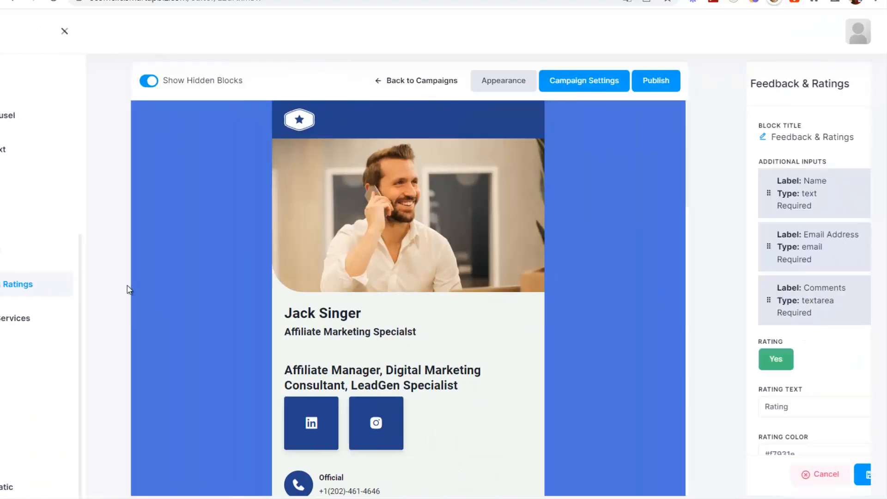
scroll(796, 275, down, 4)
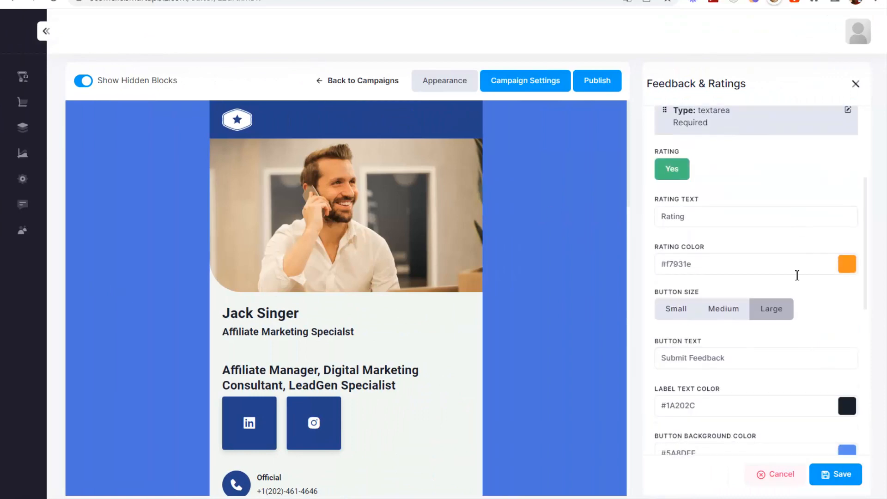
scroll(423, 279, down, 15)
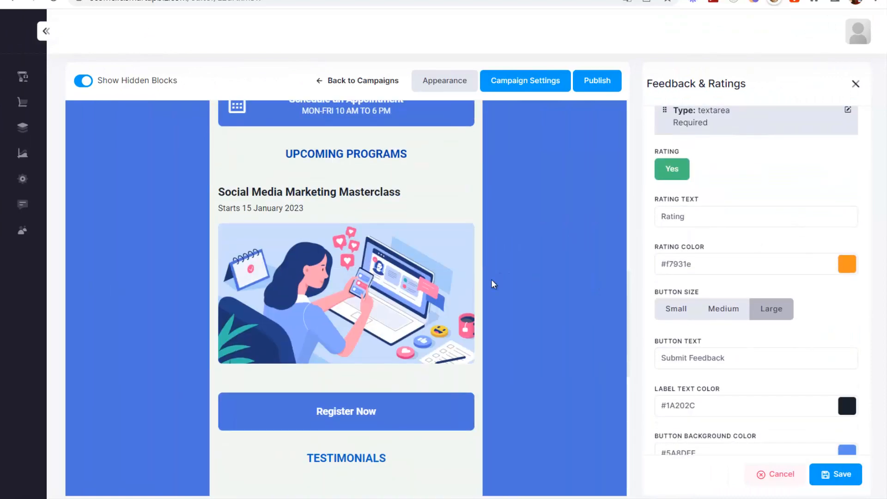
scroll(462, 286, down, 2)
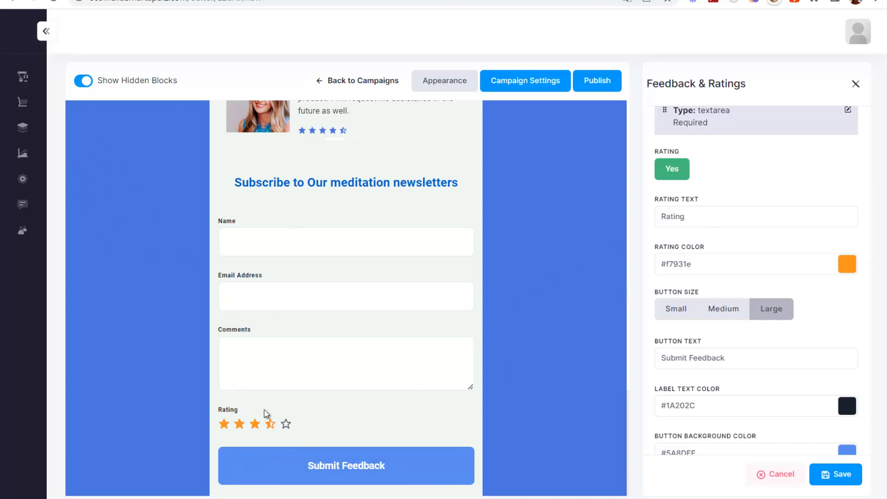
drag(704, 215, 663, 209)
text(Note)
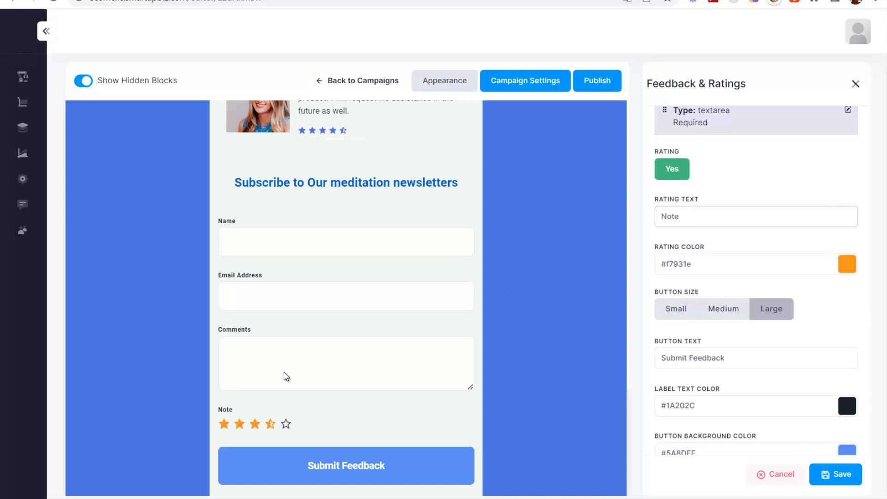
drag(776, 358, 552, 366)
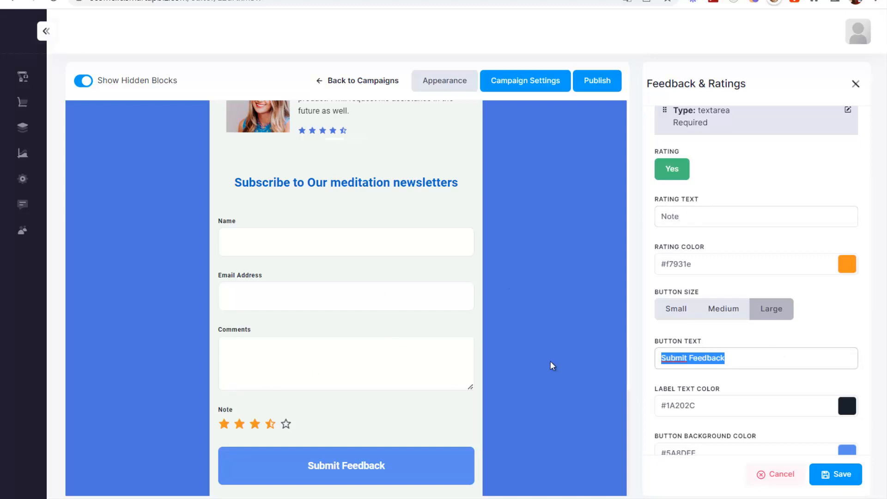
text(envoyer)
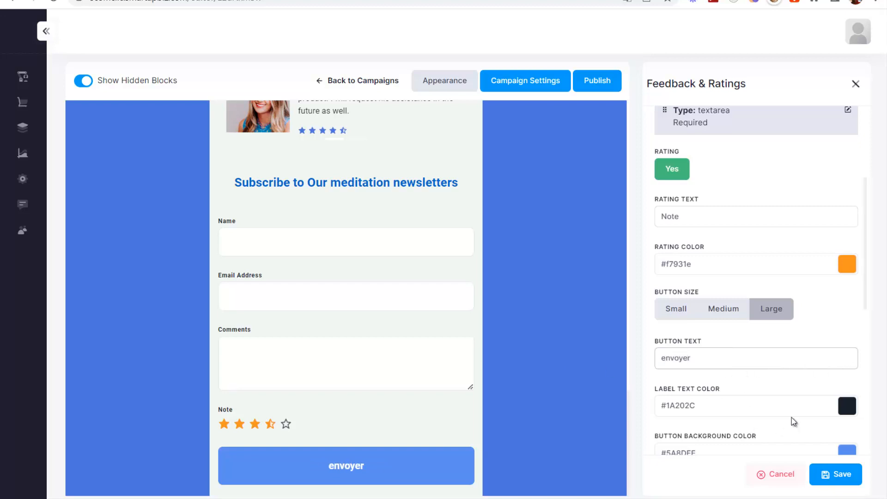
- Set the feedback button background colour to dark green
scroll(793, 421, down, 3)
click(818, 330)
drag(728, 252, 728, 263)
click(700, 261)
click(808, 204)
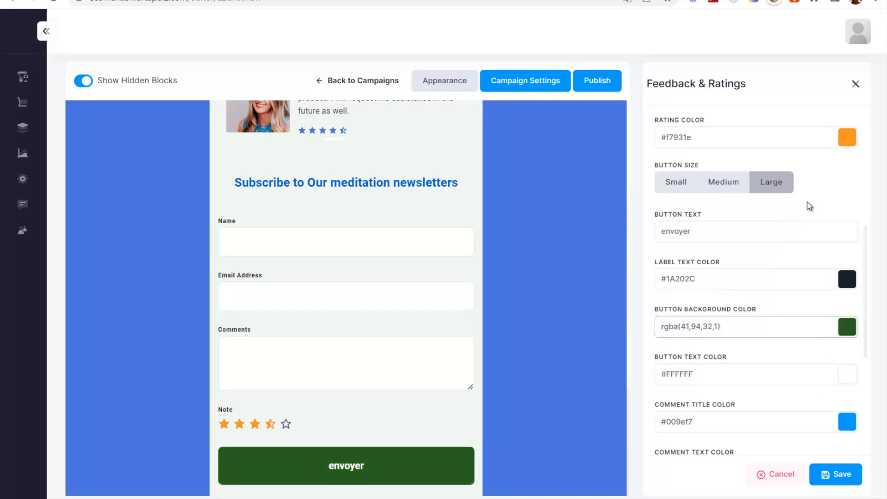
scroll(438, 310, up, 3)
scroll(769, 194, up, 7)
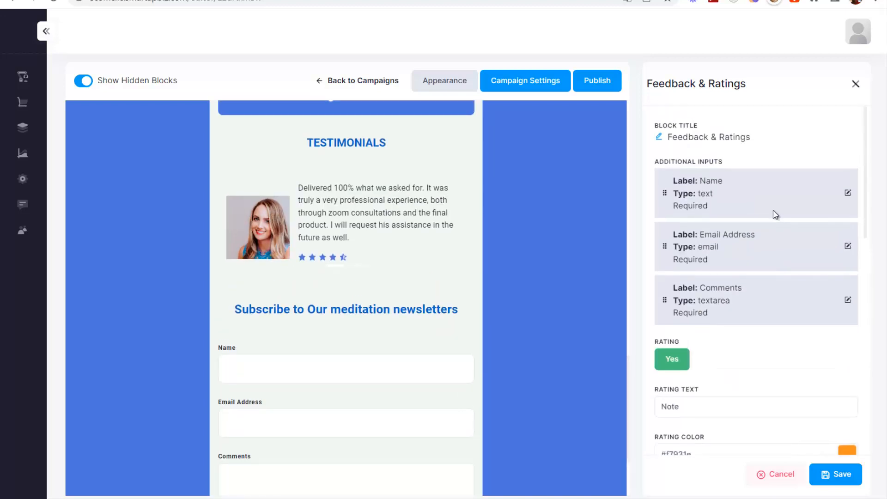
scroll(718, 287, down, 10)
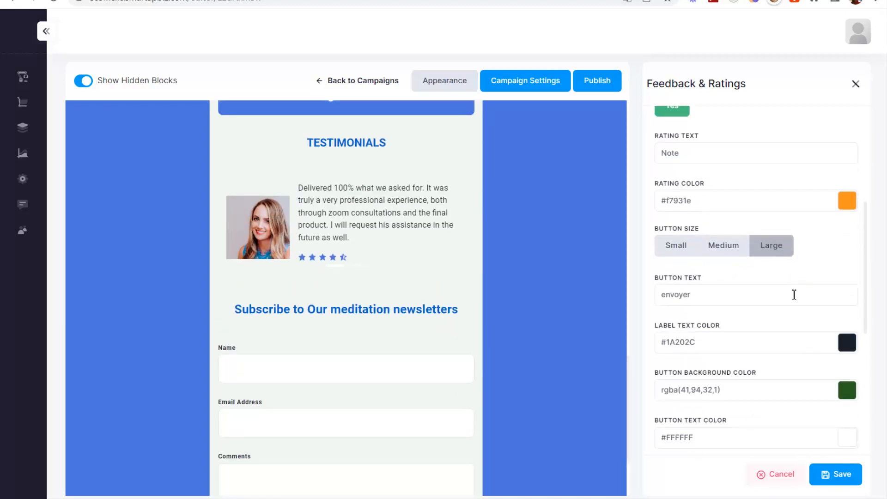
scroll(246, 235, down, 3)
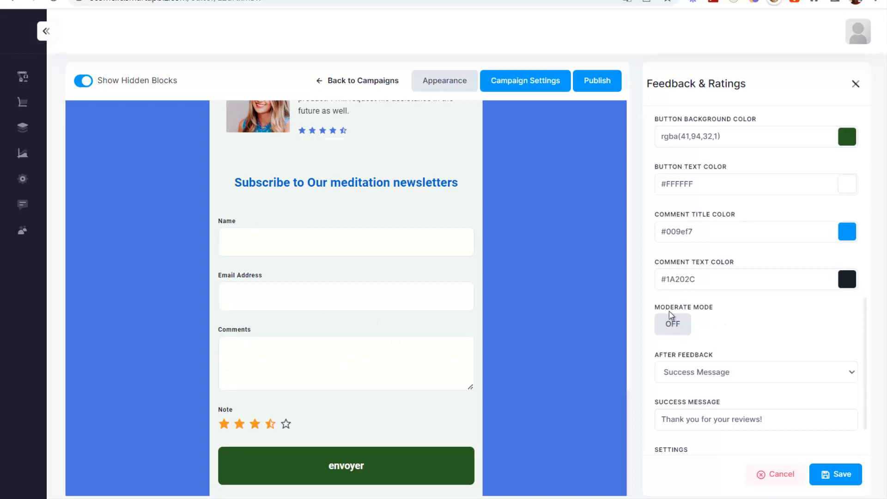
- Switch Moderate Mode on, then cancel the Feedback & Ratings settings
click(674, 328)
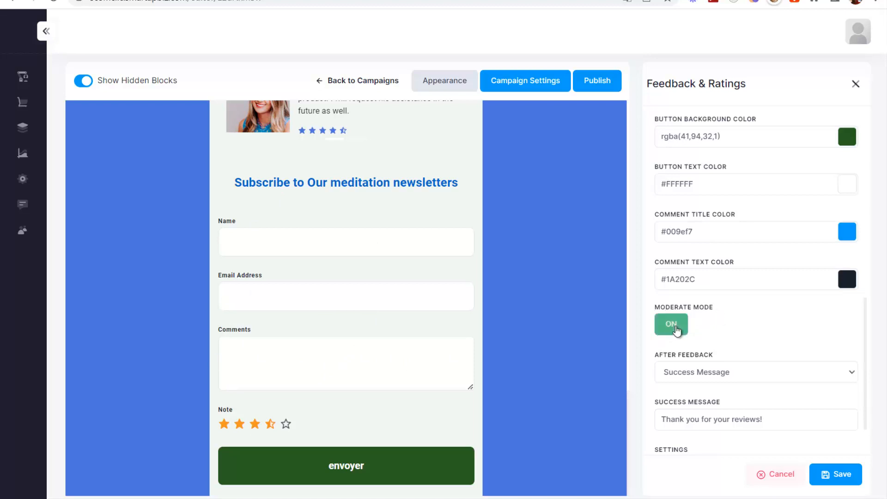
mouse_move(60, 218)
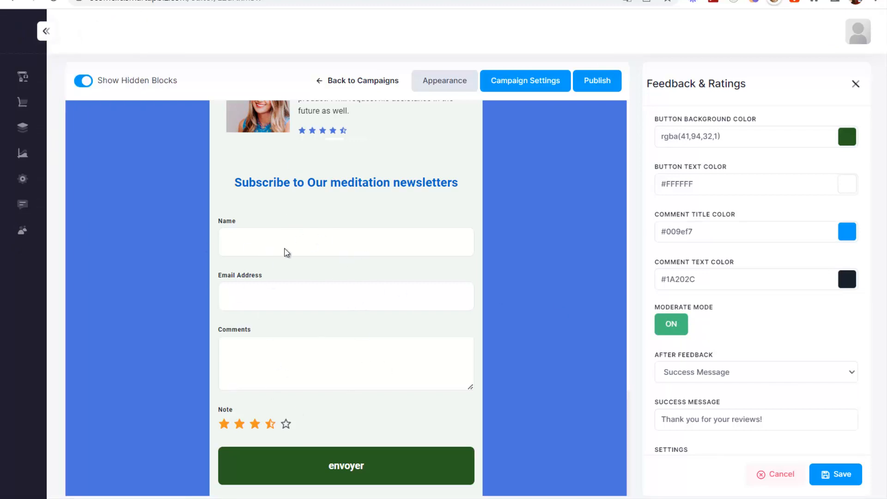
mouse_move(32, 210)
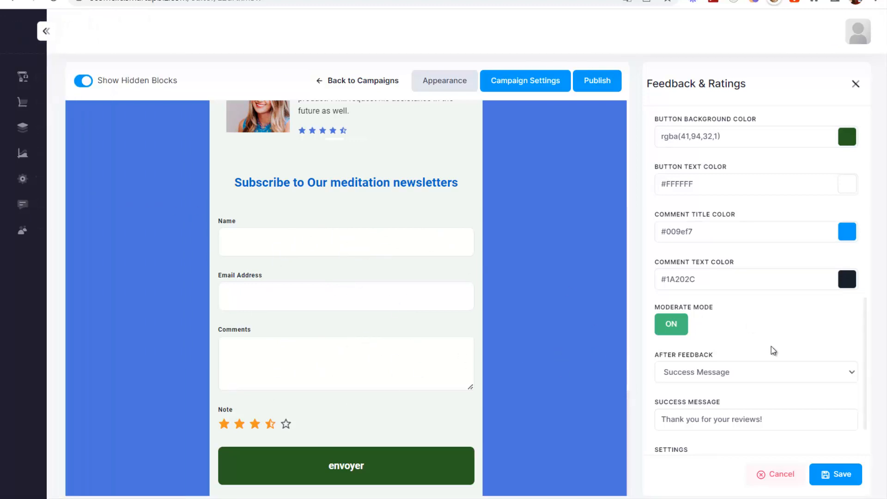
click(777, 480)
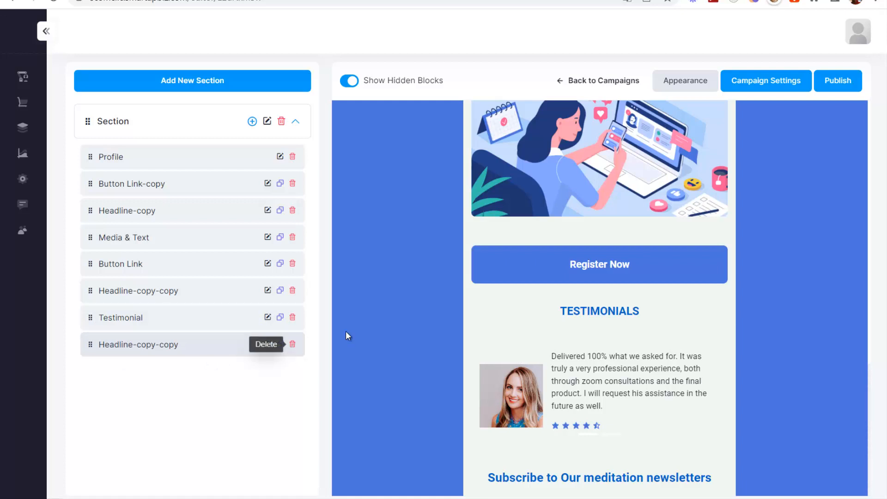
- Drag the Testimonial block up to sit under Profile
scroll(541, 306, up, 15)
scroll(575, 225, down, 6)
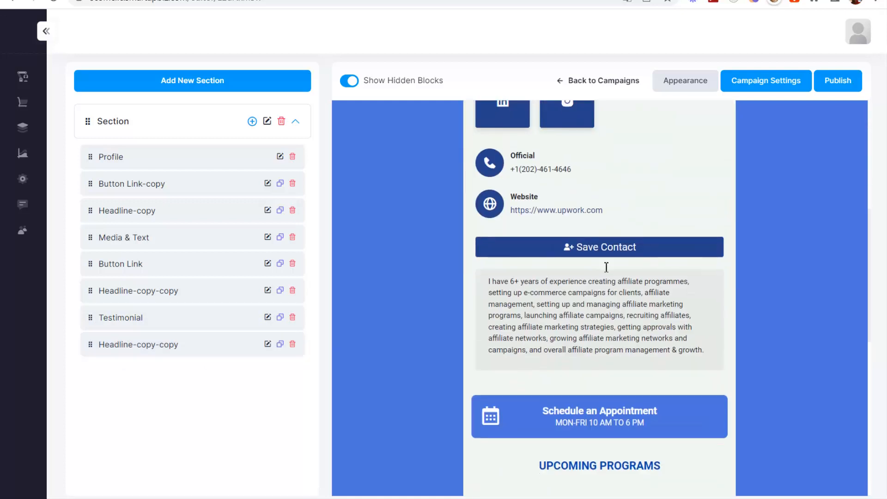
scroll(606, 267, down, 6)
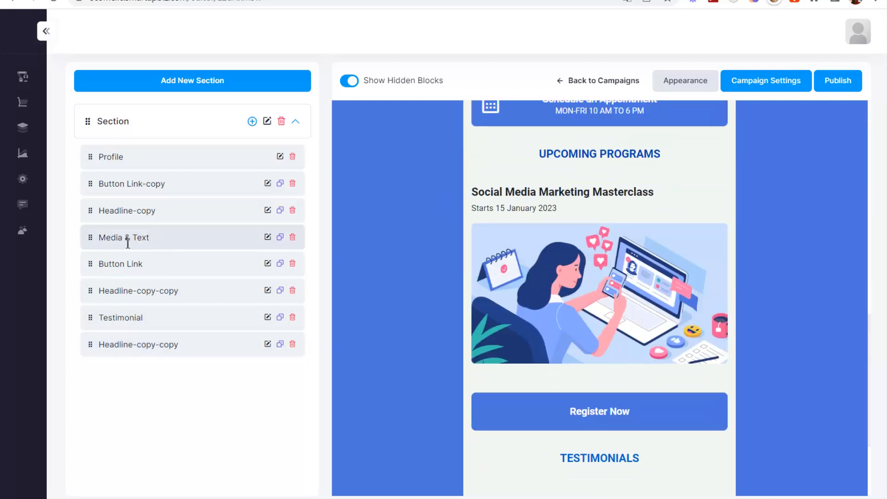
scroll(545, 279, up, 5)
scroll(563, 290, down, 8)
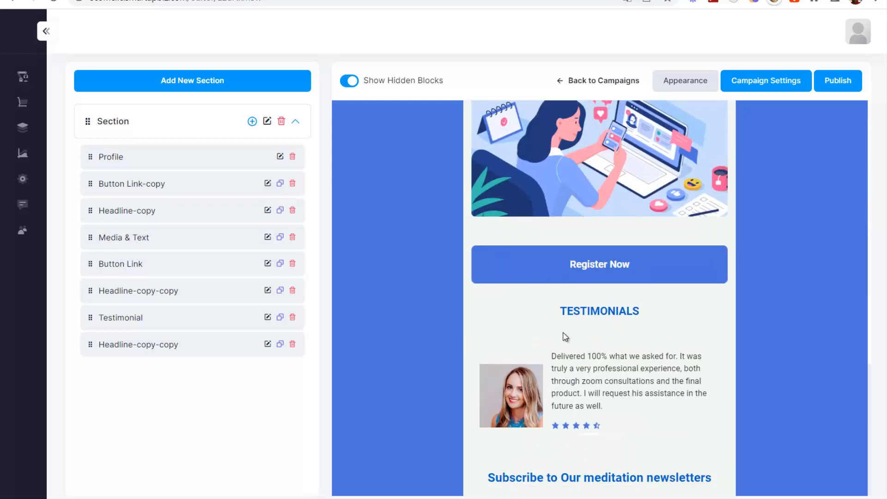
drag(89, 299, 91, 183)
- Move the Testimonial and Headline-copy-copy blocks back down, then return to the campaigns list
scroll(608, 262, down, 11)
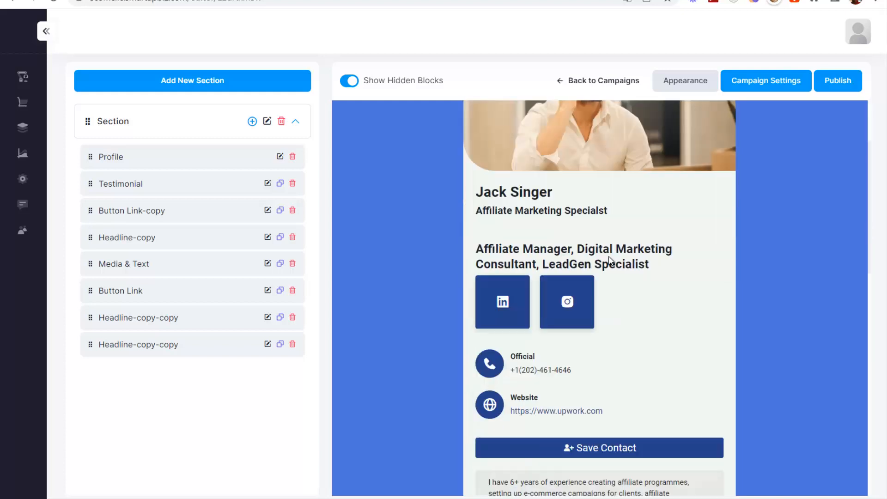
scroll(570, 278, up, 2)
scroll(570, 278, down, 4)
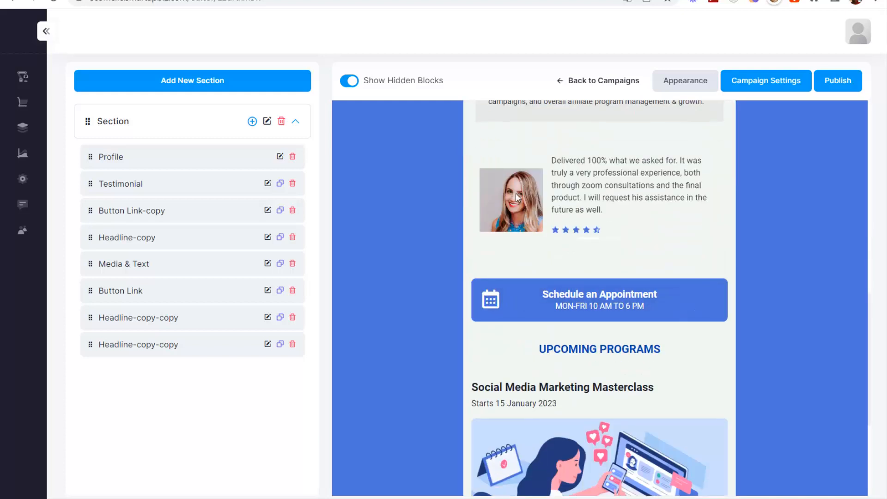
drag(90, 183, 94, 152)
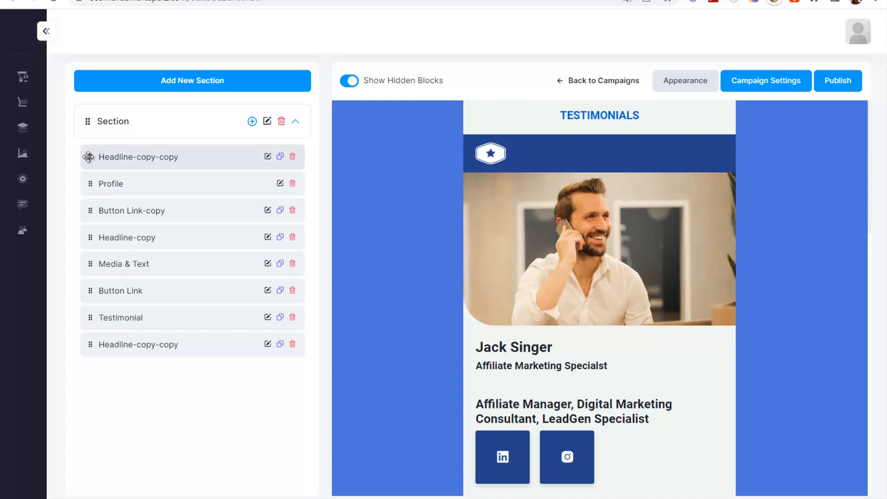
drag(90, 156, 92, 248)
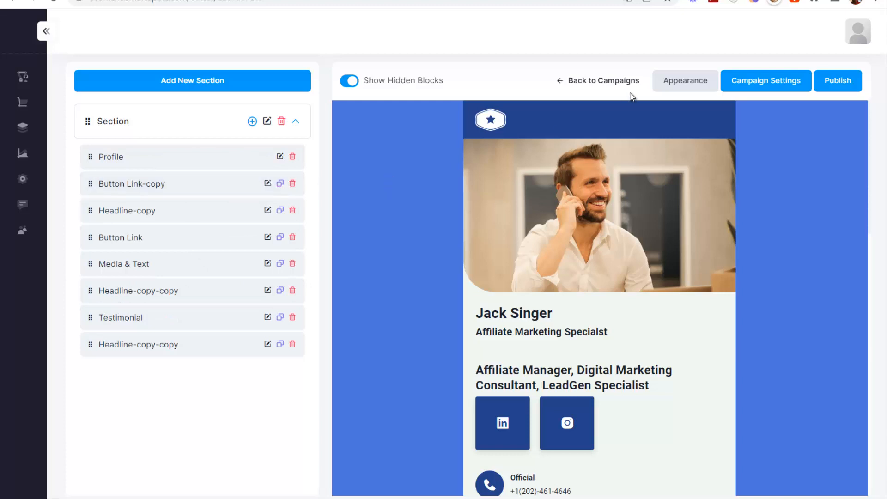
click(609, 82)
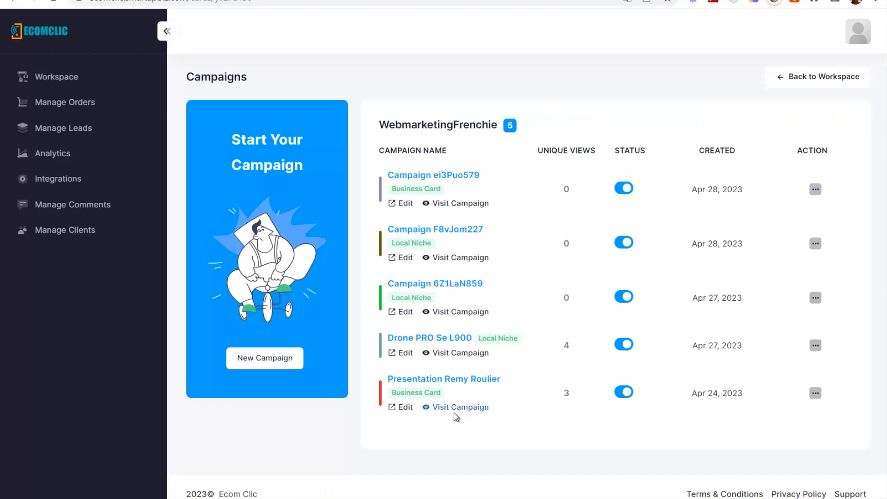
- Edit the oldest business-card campaign and open its Profile block settings
click(406, 407)
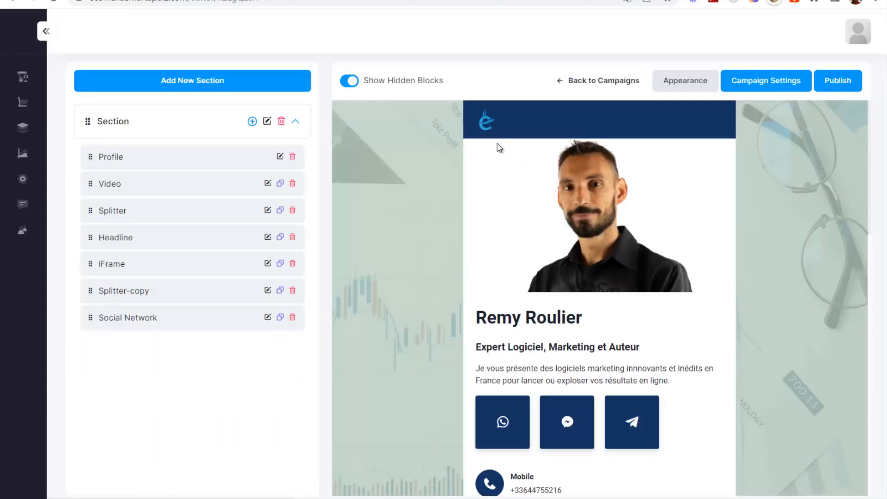
scroll(617, 292, down, 1)
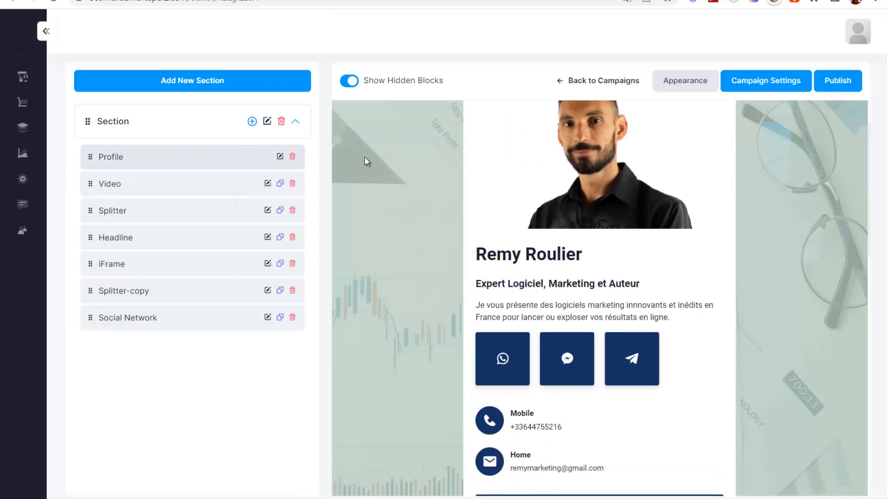
scroll(369, 196, up, 1)
click(280, 156)
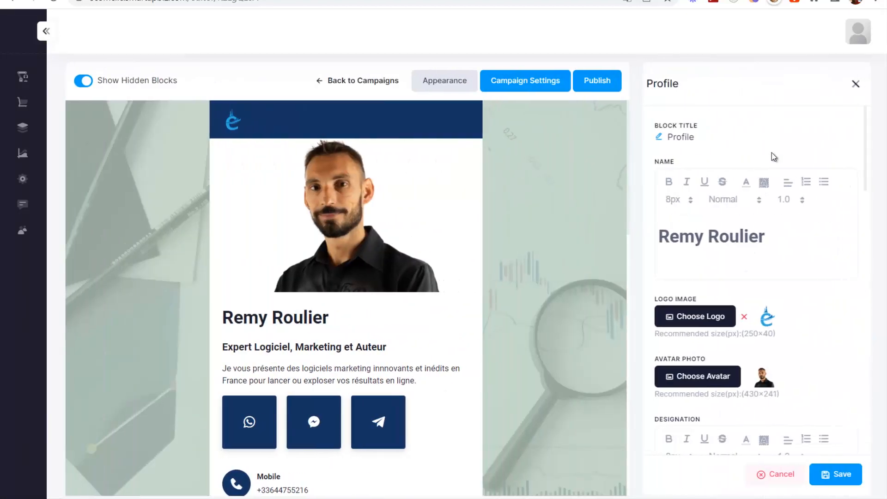
- Type and erase stray characters in the Name field, then scroll through the profile settings
scroll(749, 213, down, 1)
click(768, 173)
text(dgz)
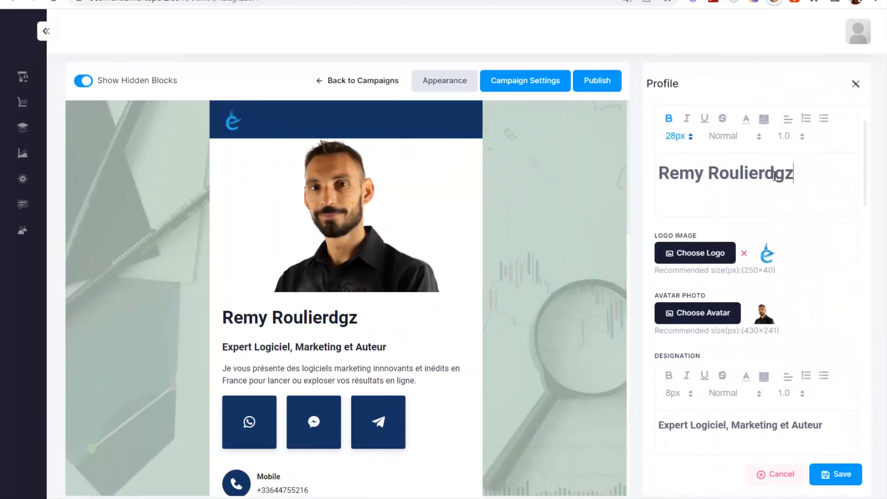
text(esfaz)
key(BackSpace)
key(BackSpace)
key(BackSpace)
key(BackSpace)
key(BackSpace)
key(BackSpace)
key(BackSpace)
key(BackSpace)
key(BackSpace)
text(r)
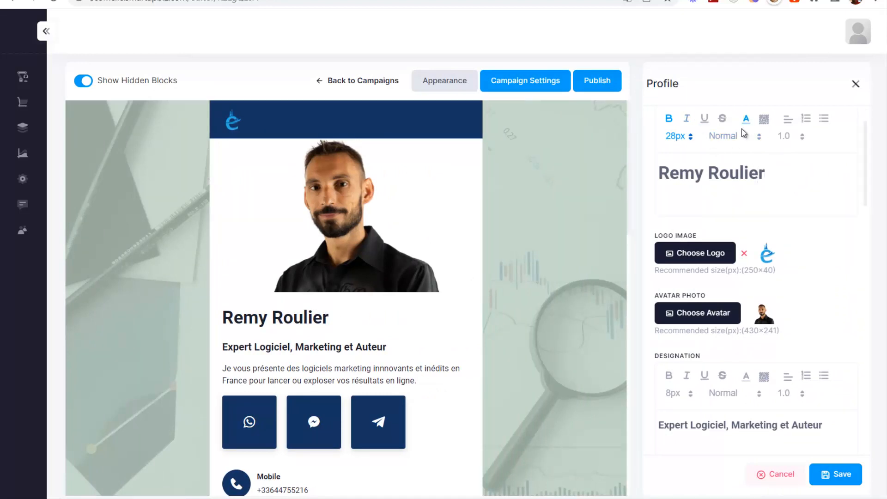
scroll(787, 226, down, 1)
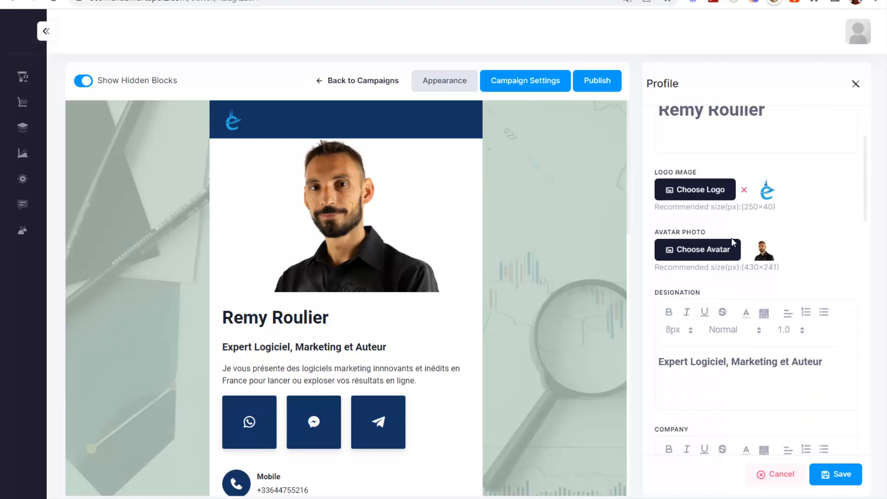
scroll(775, 262, down, 5)
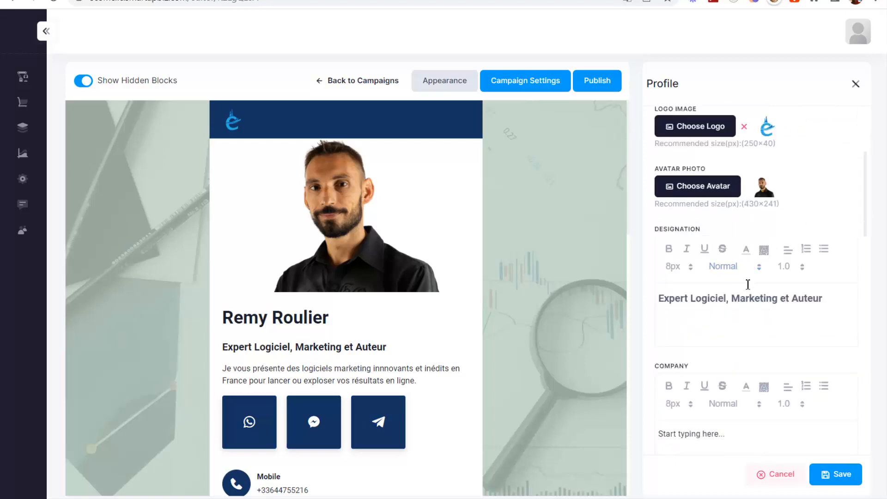
scroll(723, 231, down, 6)
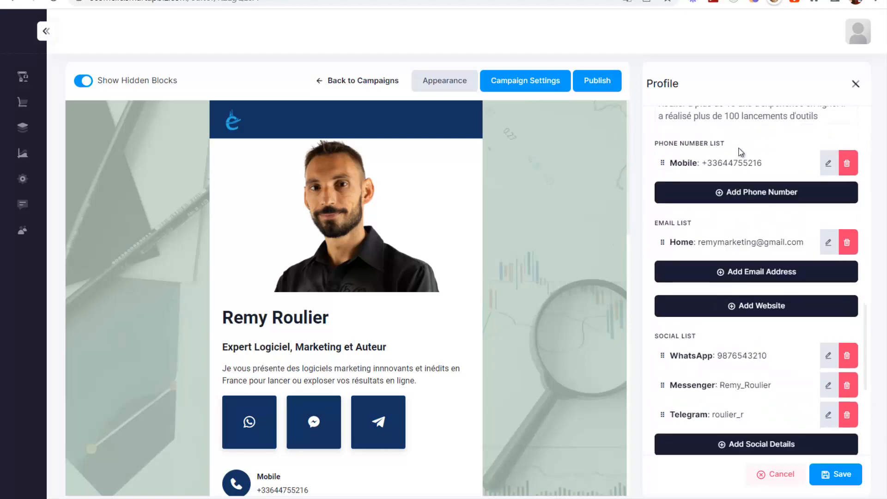
scroll(742, 307, down, 2)
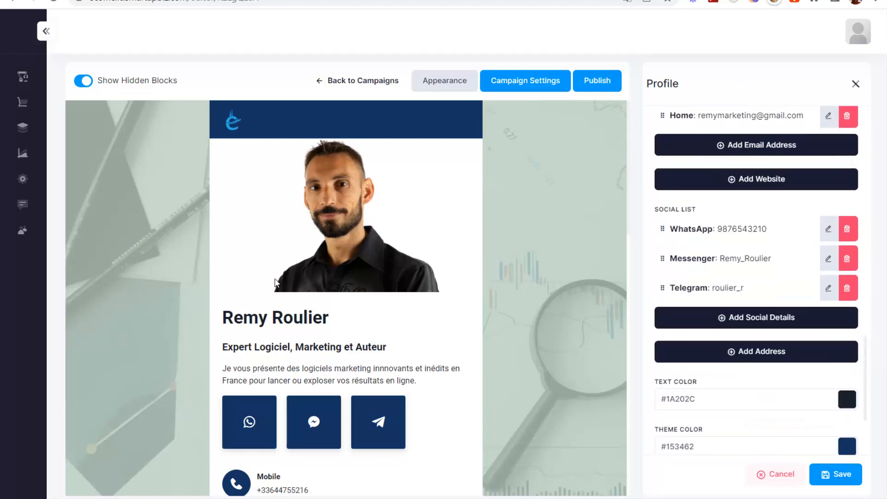
scroll(287, 366, down, 12)
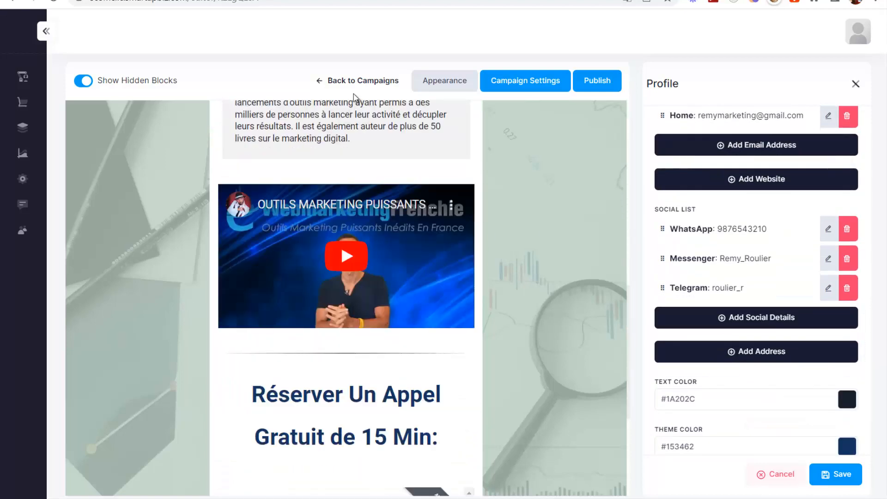
scroll(347, 374, down, 5)
scroll(745, 297, down, 3)
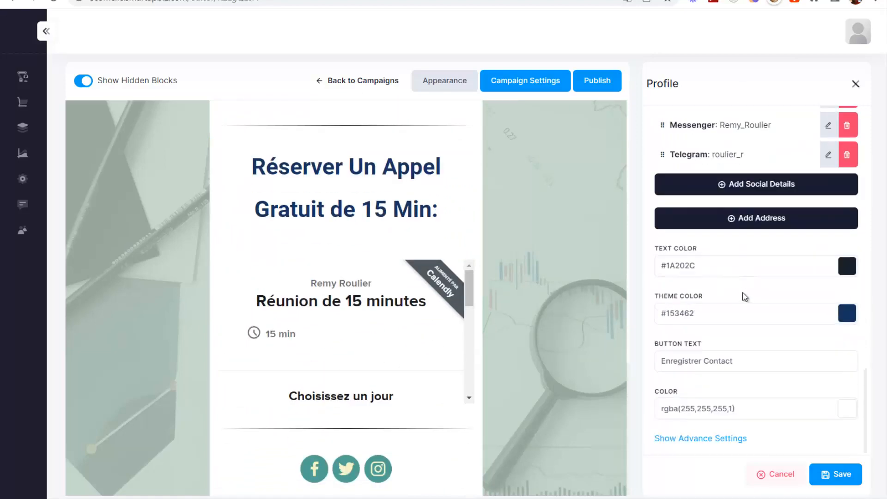
scroll(435, 366, up, 15)
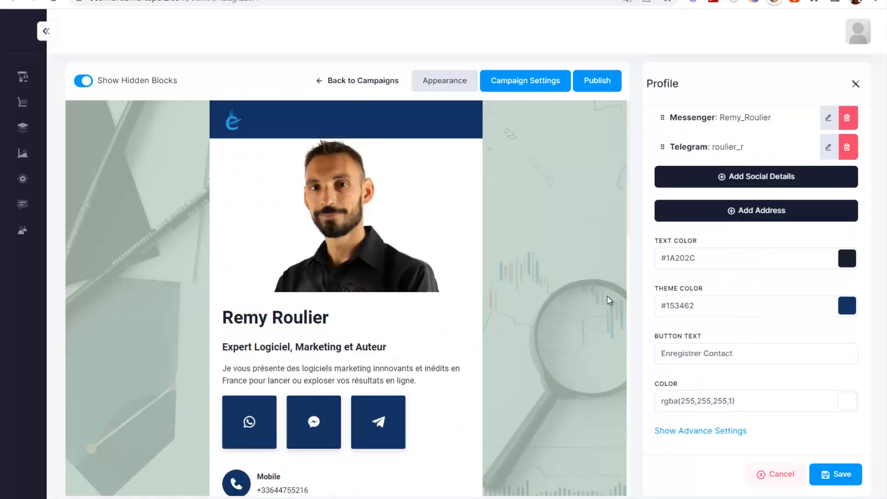
scroll(717, 263, up, 10)
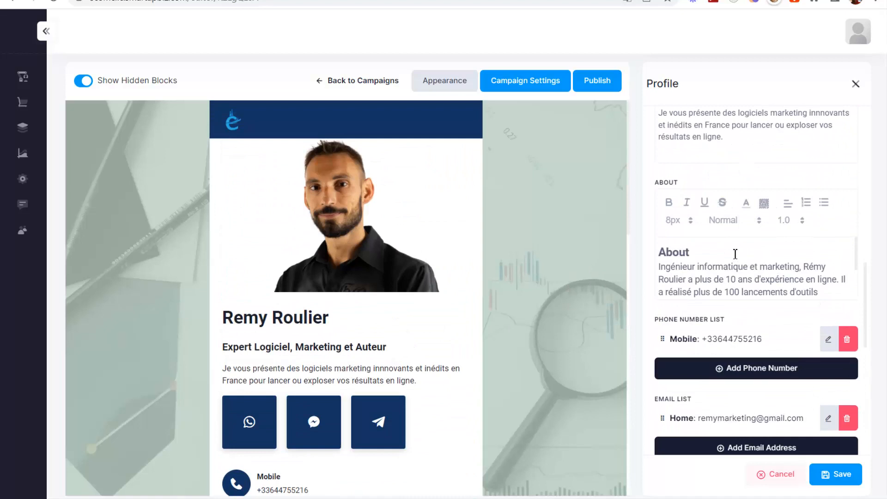
- Browse the background image library's Pixabay, UnSplash and uploaded images, closing it without choosing one
click(430, 76)
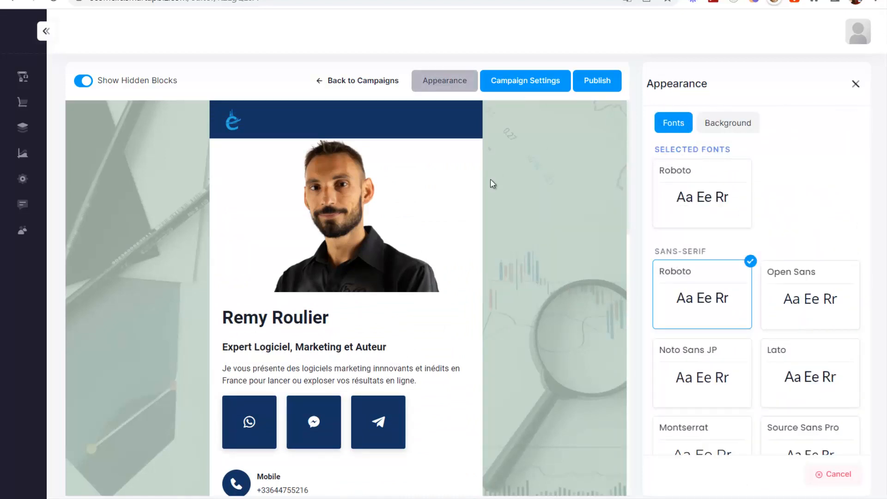
click(717, 130)
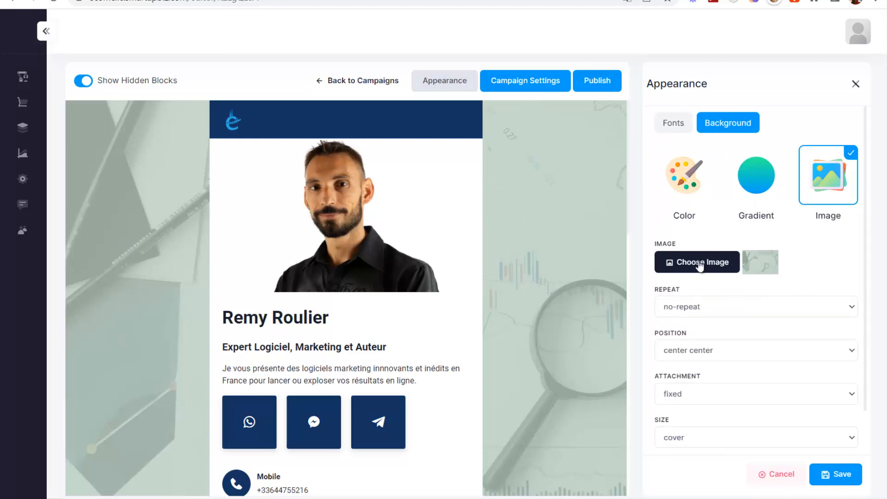
click(694, 261)
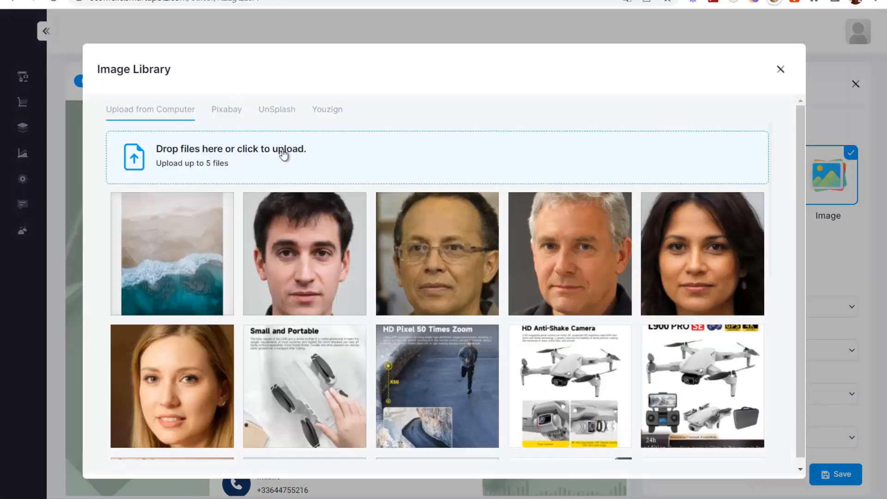
click(238, 114)
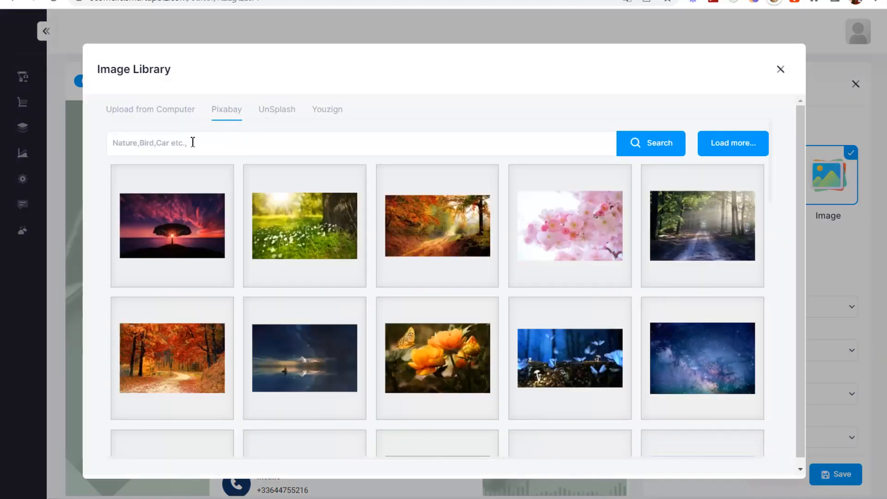
scroll(480, 305, down, 5)
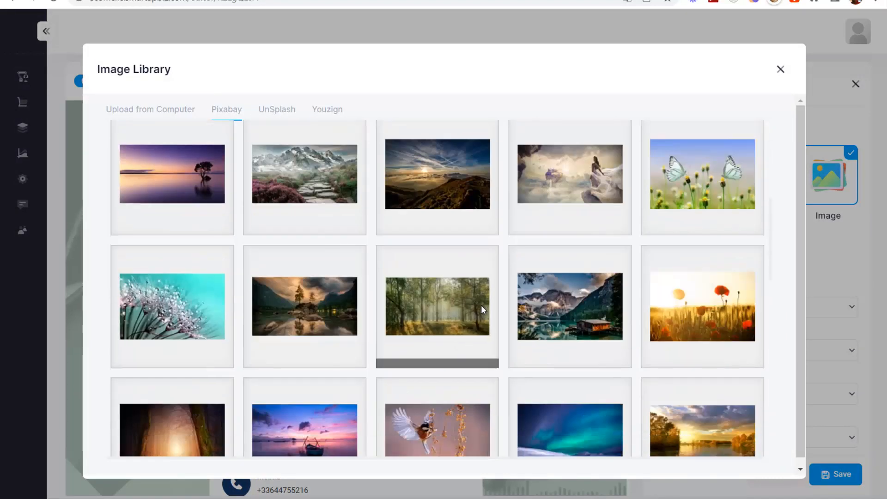
scroll(477, 307, up, 5)
click(277, 111)
click(149, 114)
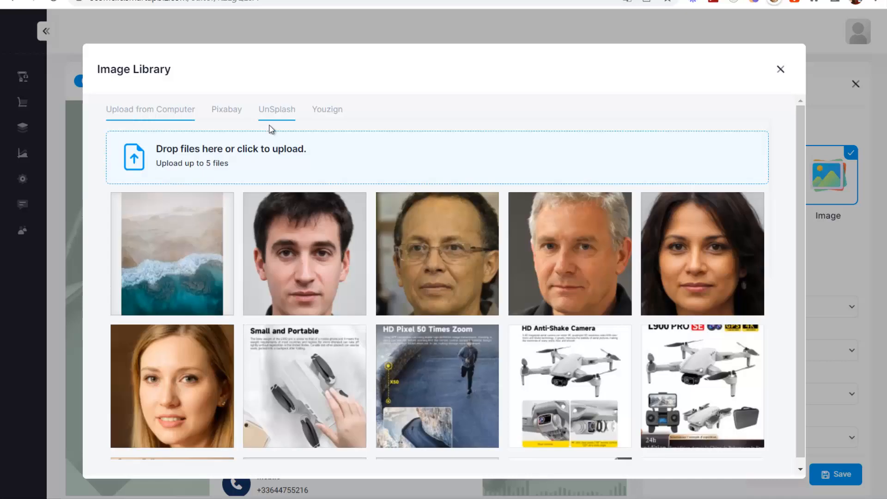
click(779, 70)
- Try colour, gradient and image backgrounds, keep no-repeat, then cancel the Appearance settings
click(675, 187)
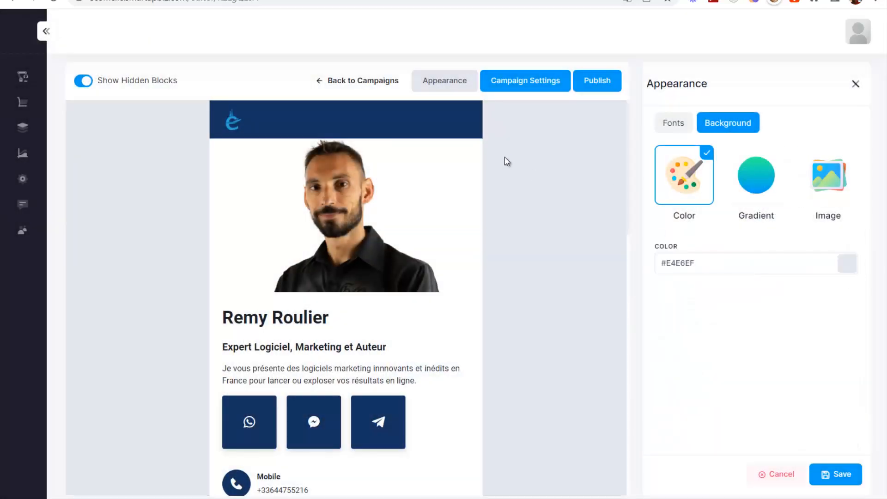
click(772, 196)
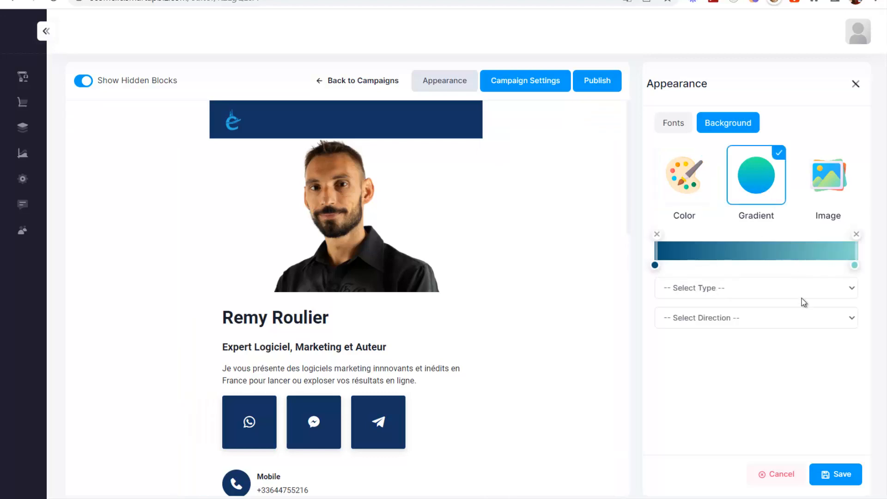
click(839, 197)
scroll(801, 296, down, 1)
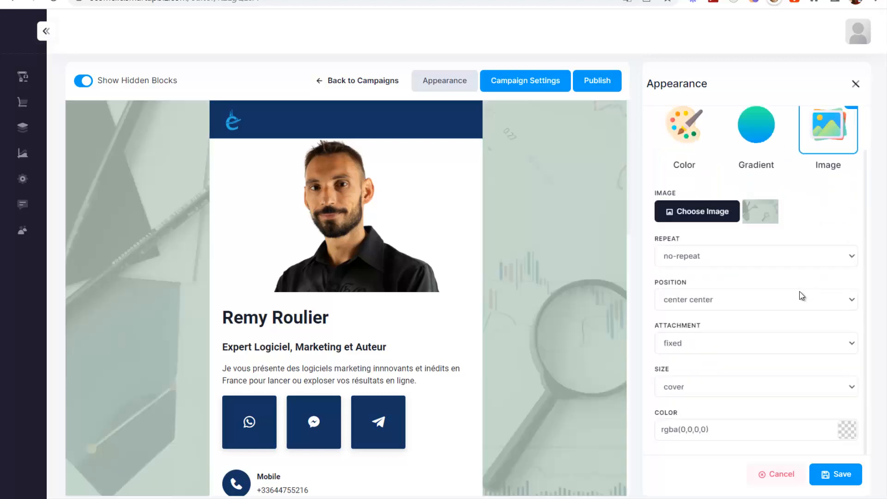
click(699, 261)
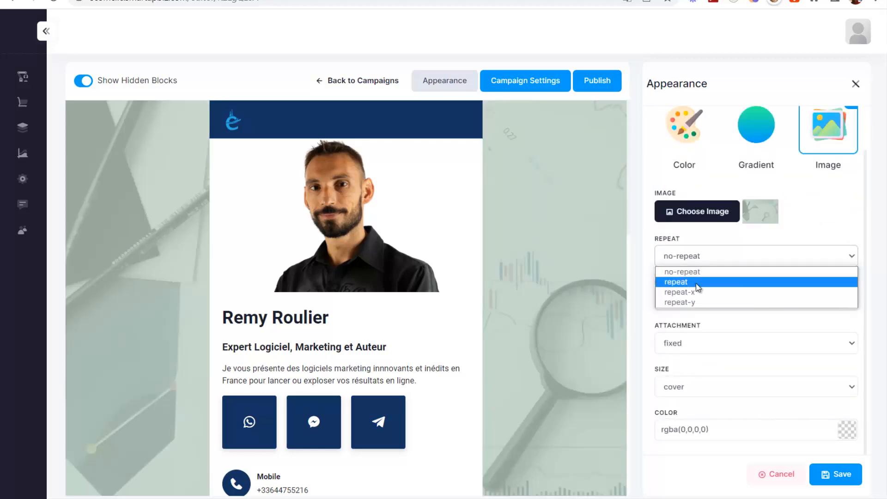
click(720, 272)
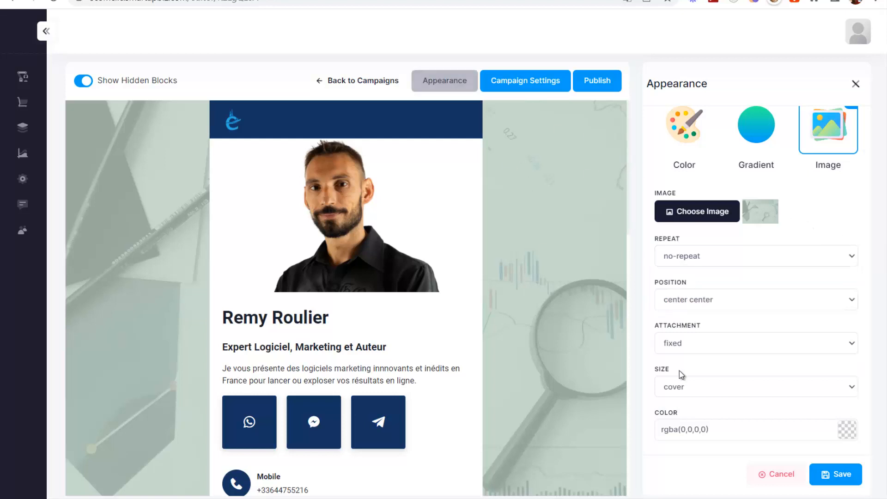
click(776, 474)
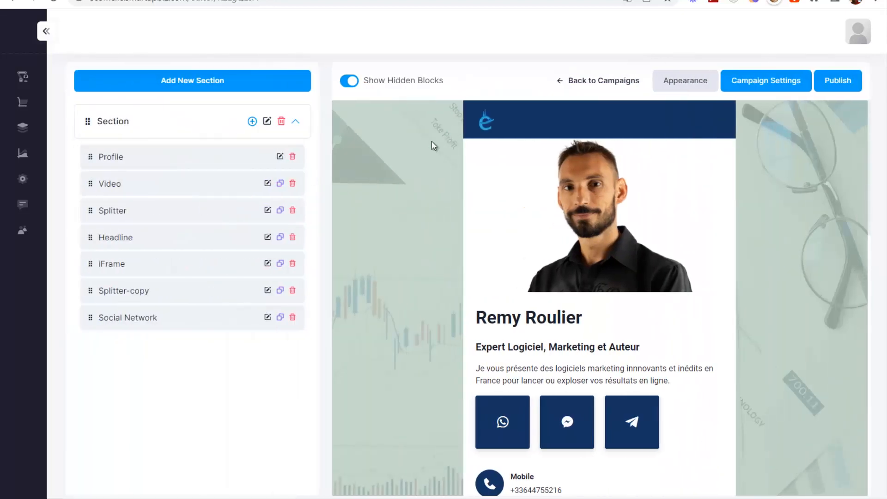
- Add a Subscribe block and replace its 'Submit' button text with ENVOYER
click(252, 121)
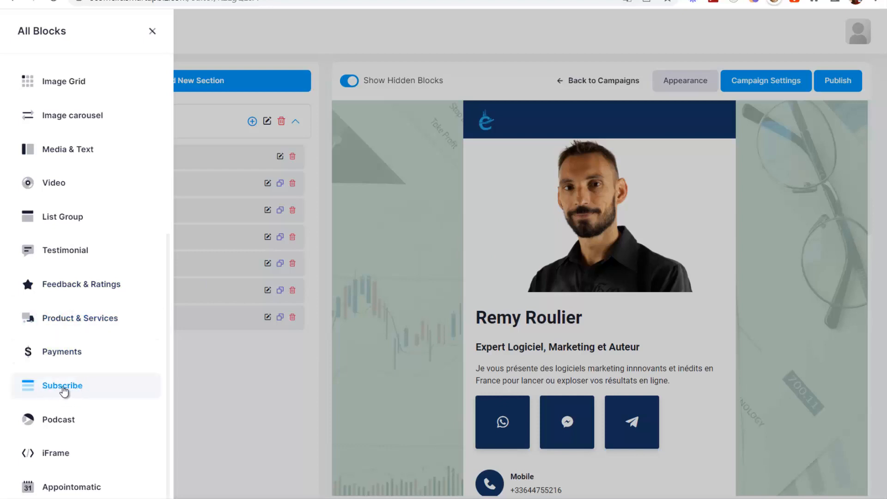
click(63, 391)
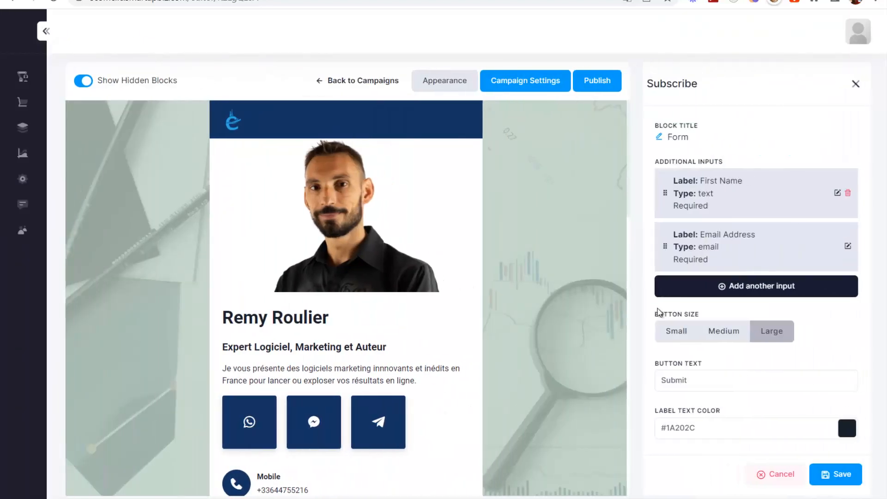
scroll(318, 207, down, 15)
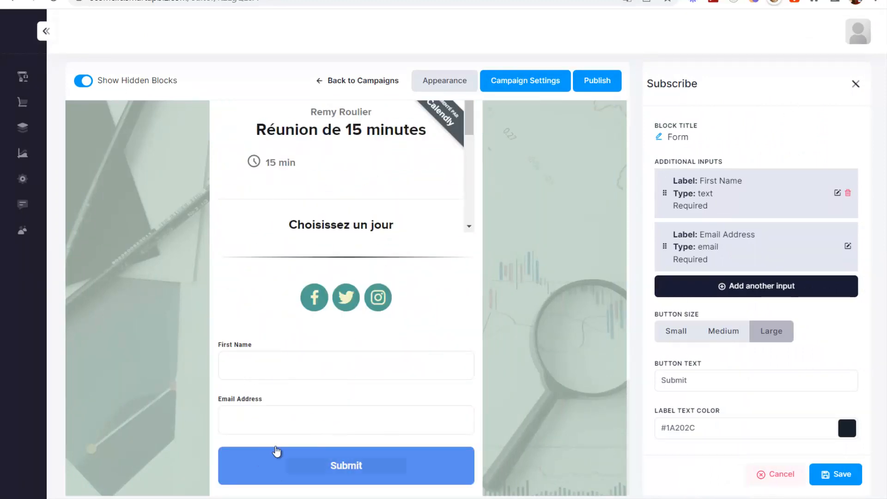
scroll(694, 253, down, 3)
text(E)
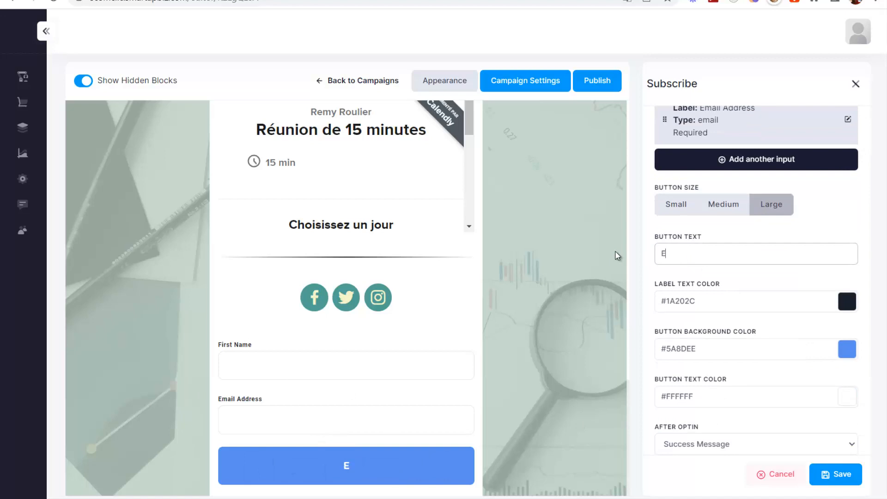
text(NVOYER)
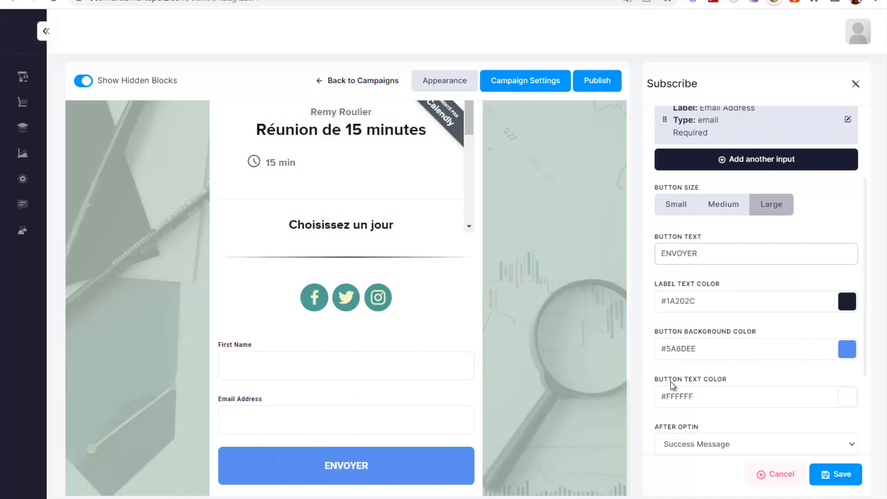
scroll(718, 375, up, 3)
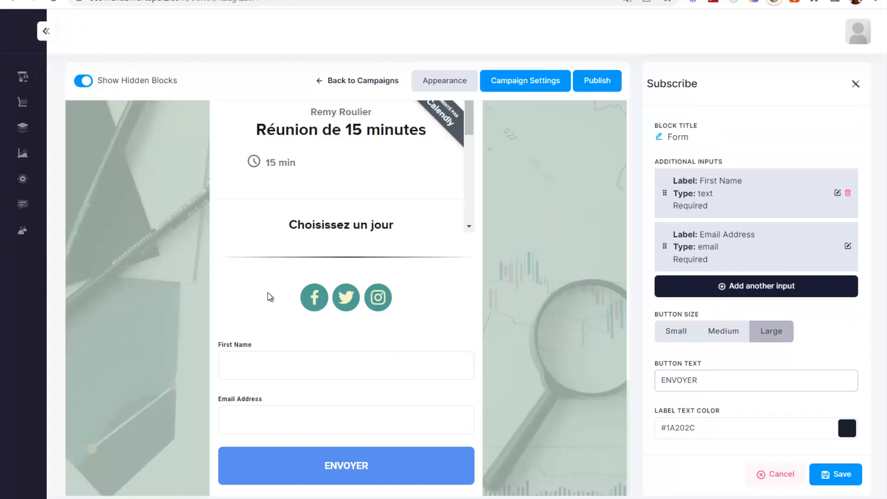
- Discard the unsaved Subscribe form and cancel a newly added iFrame embed block
mouse_move(48, 235)
click(776, 474)
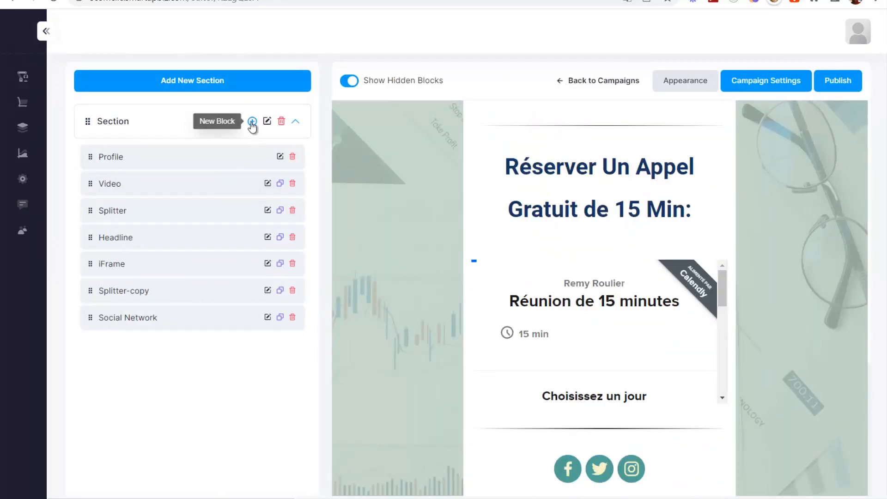
click(251, 121)
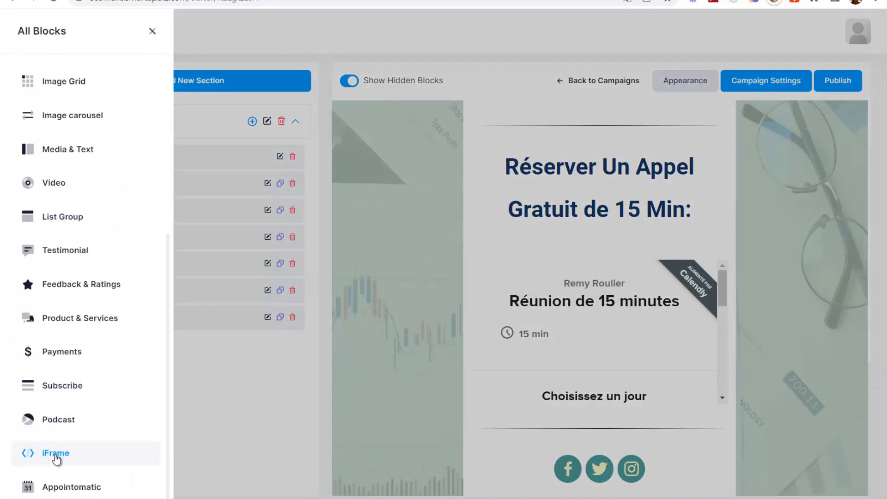
click(50, 457)
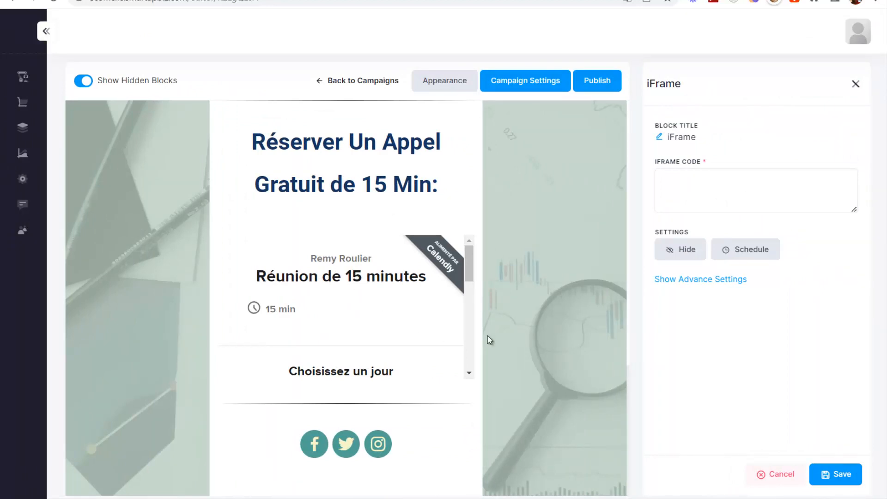
click(675, 175)
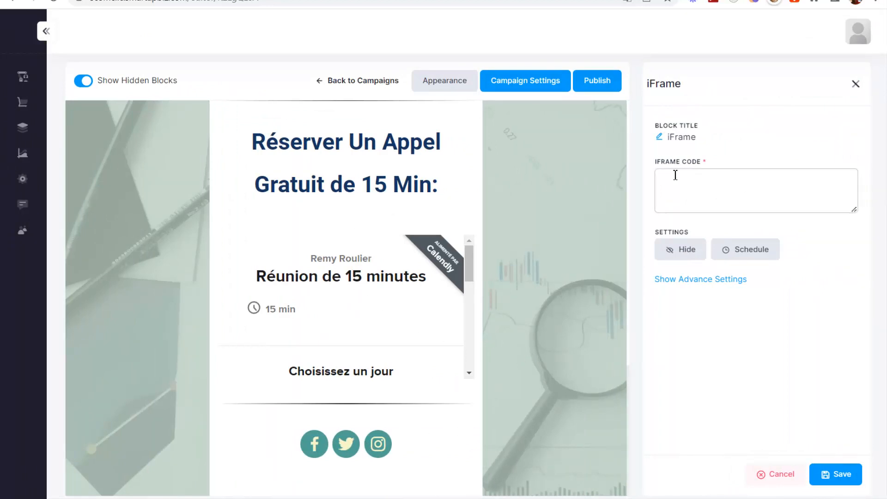
click(775, 475)
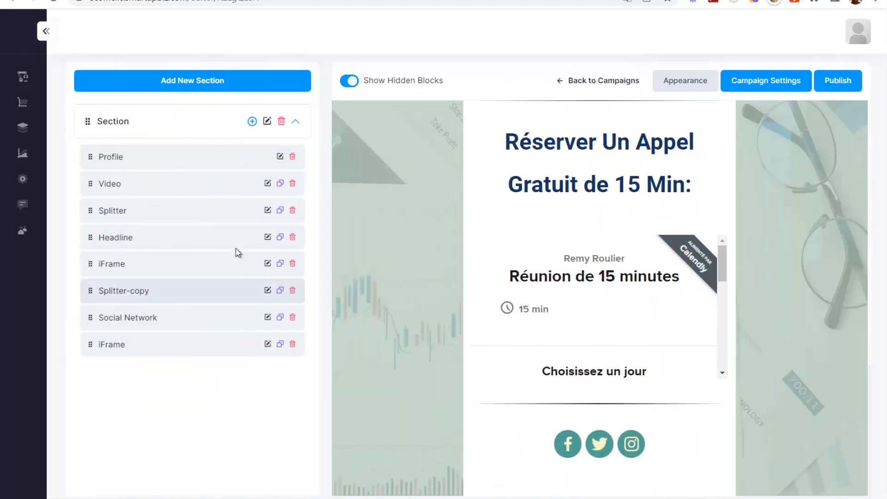
- Open and close the block list without adding anything, keeping the seven original blocks
click(251, 121)
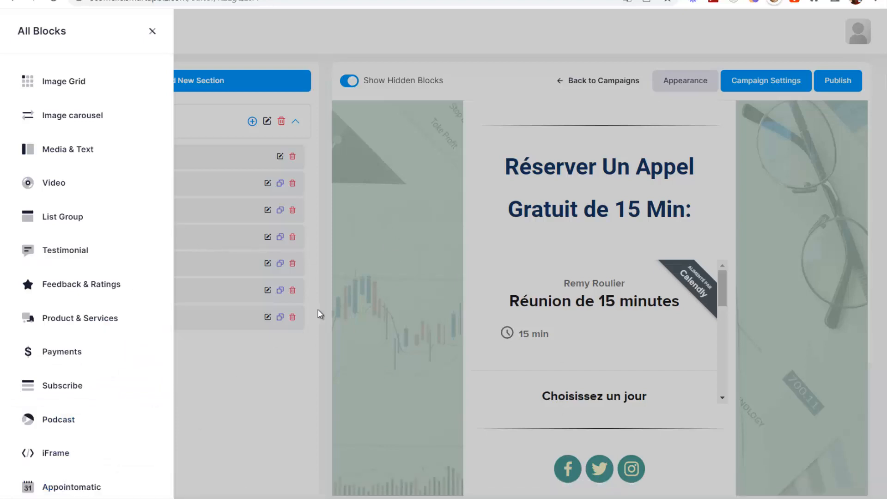
click(375, 299)
scroll(540, 261, down, 3)
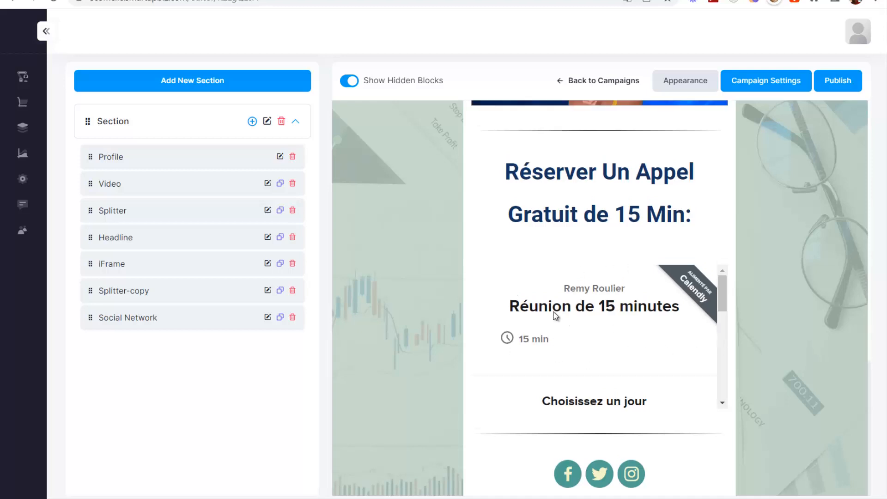
scroll(531, 323, up, 10)
scroll(465, 248, up, 7)
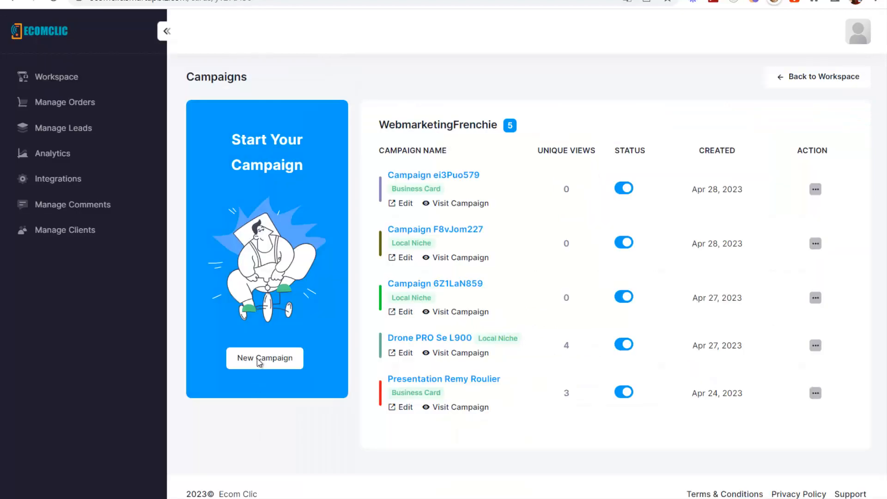
- Create a new Local Niche campaign from the InkWorld tattoo template on page 2 of the gallery
click(260, 362)
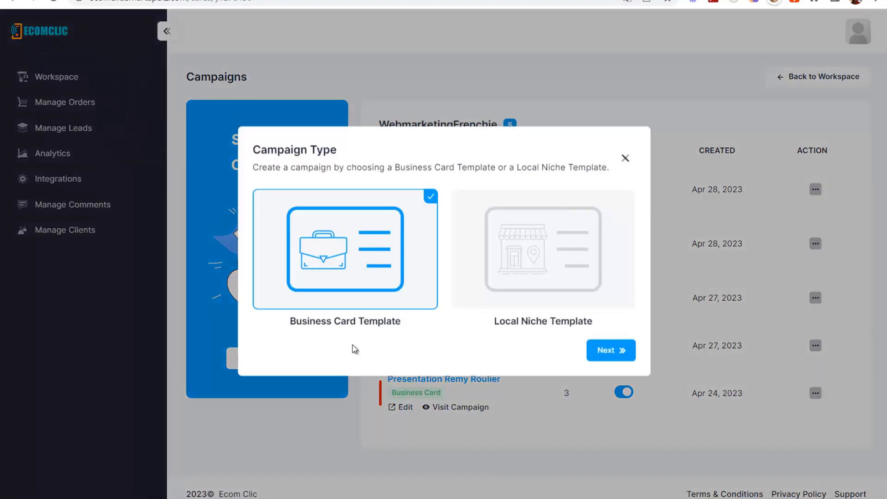
click(519, 259)
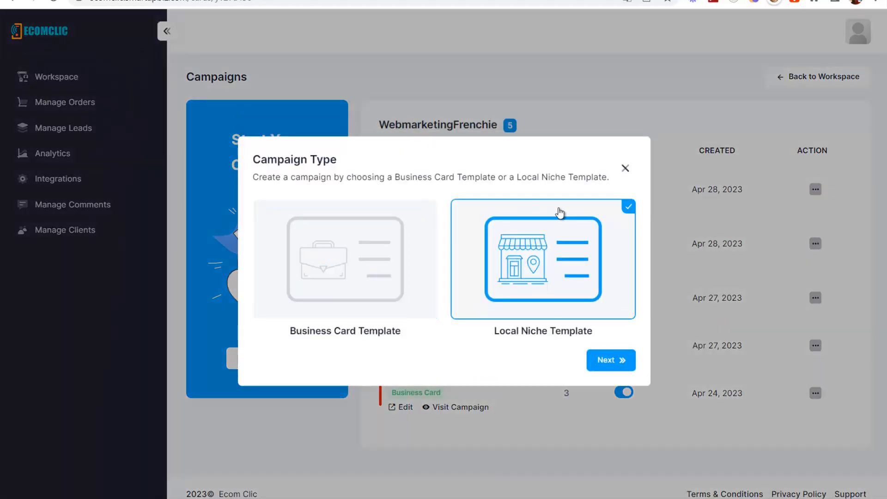
click(602, 361)
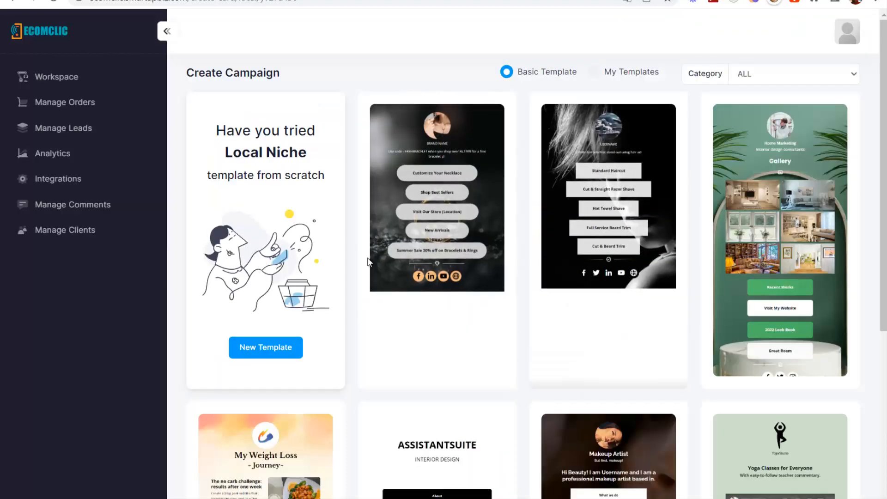
scroll(642, 225, down, 5)
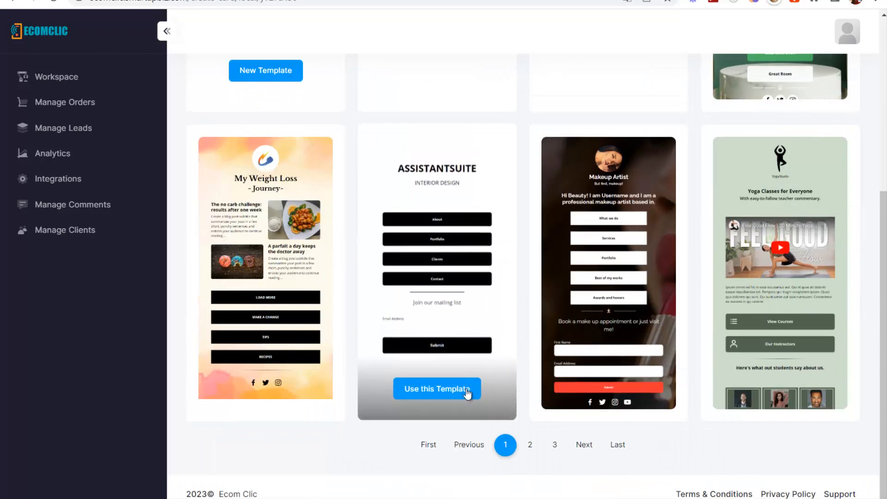
click(530, 445)
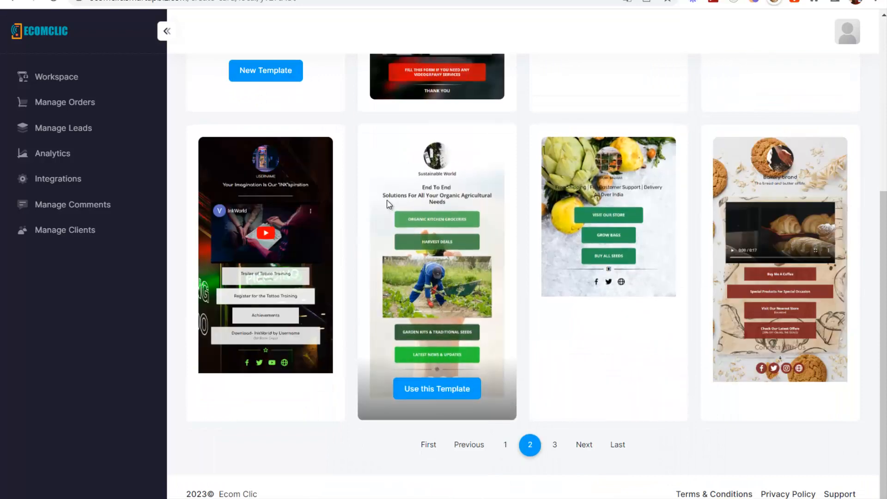
scroll(513, 206, up, 4)
scroll(549, 387, down, 3)
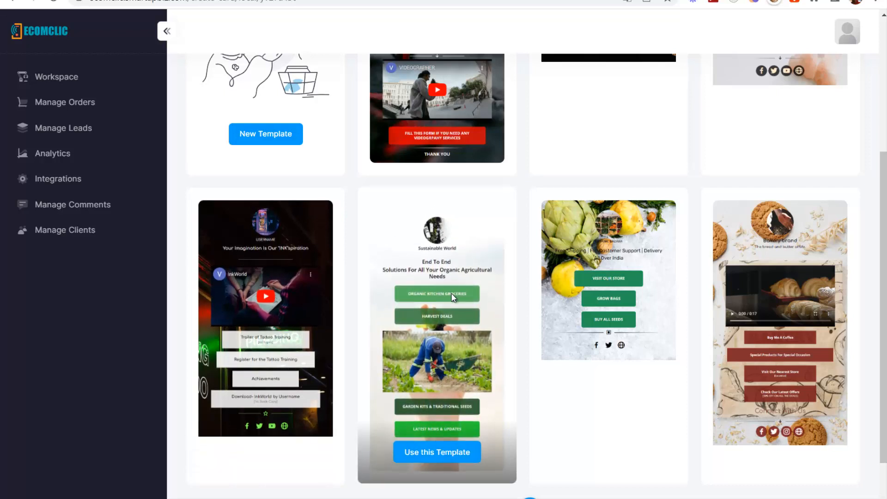
scroll(235, 154, up, 5)
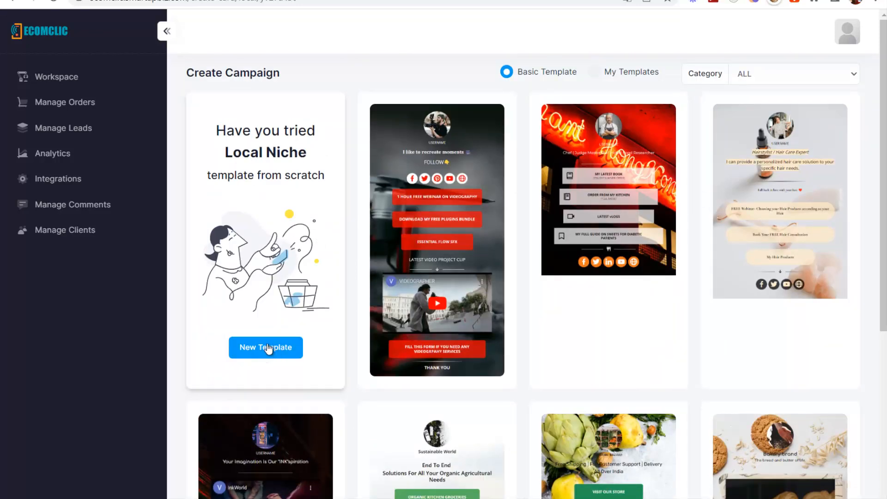
scroll(267, 350, down, 5)
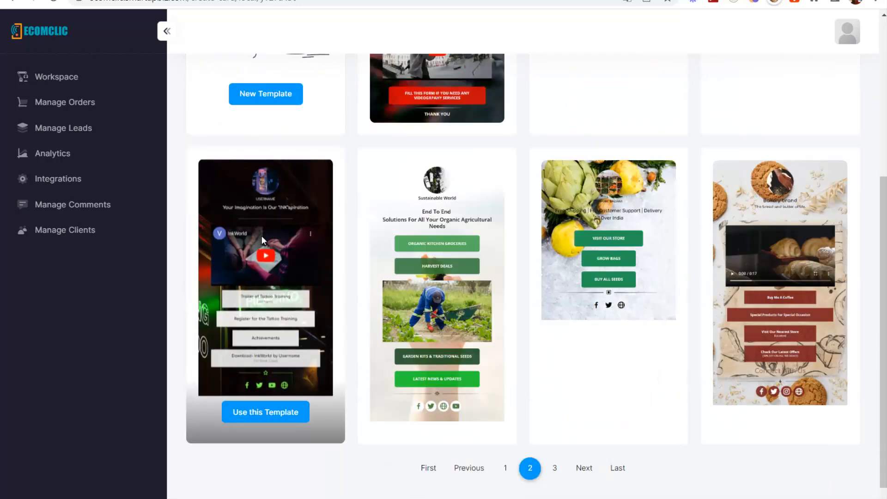
click(258, 415)
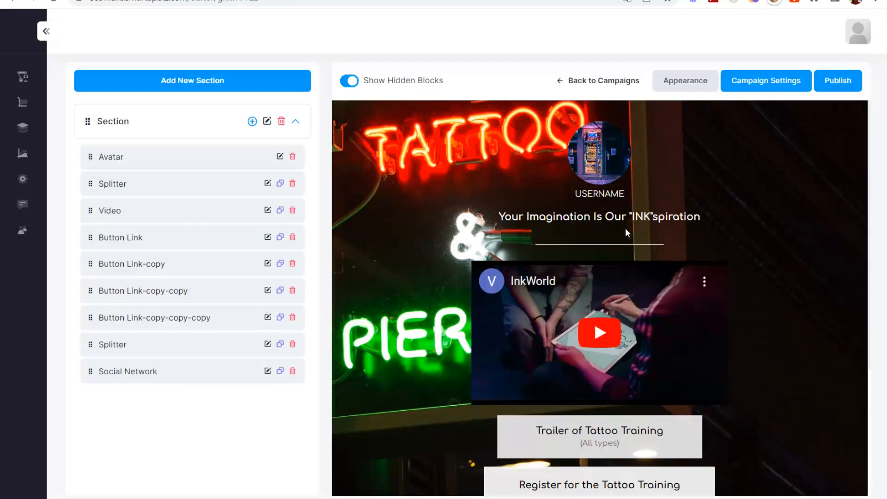
- Delete the Download and Achievements button blocks, confirming each, so seven blocks remain
scroll(586, 290, down, 4)
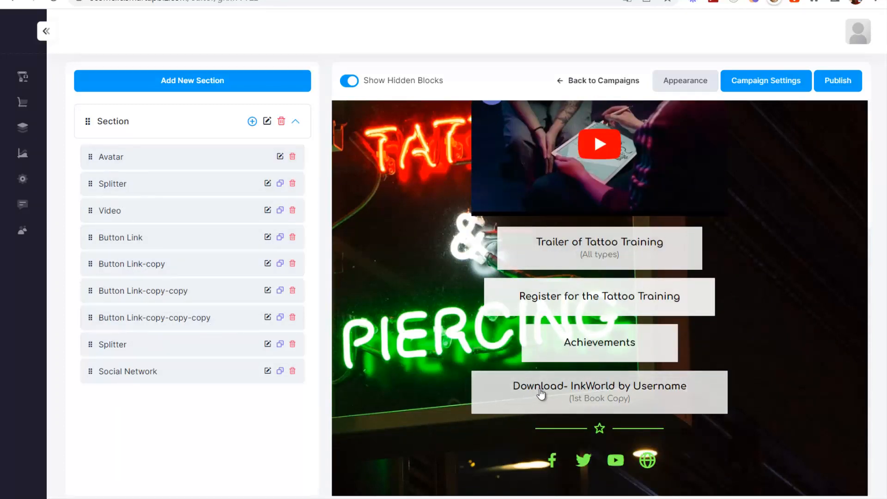
click(292, 317)
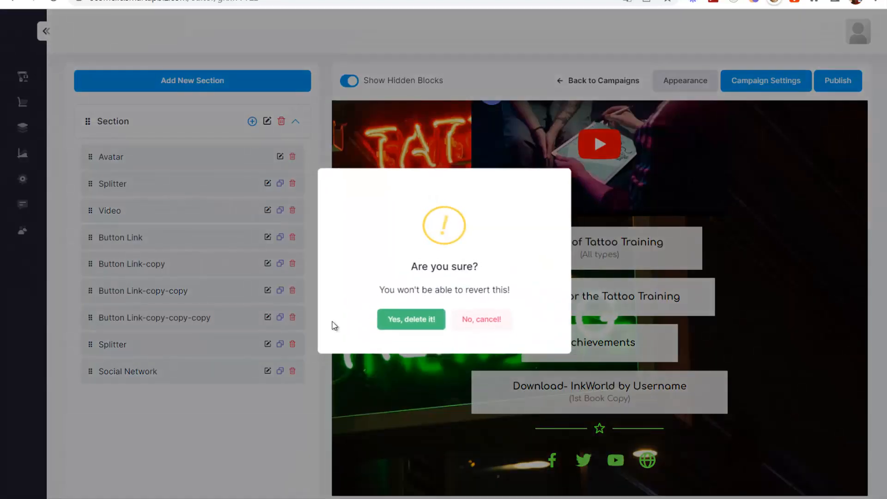
click(409, 319)
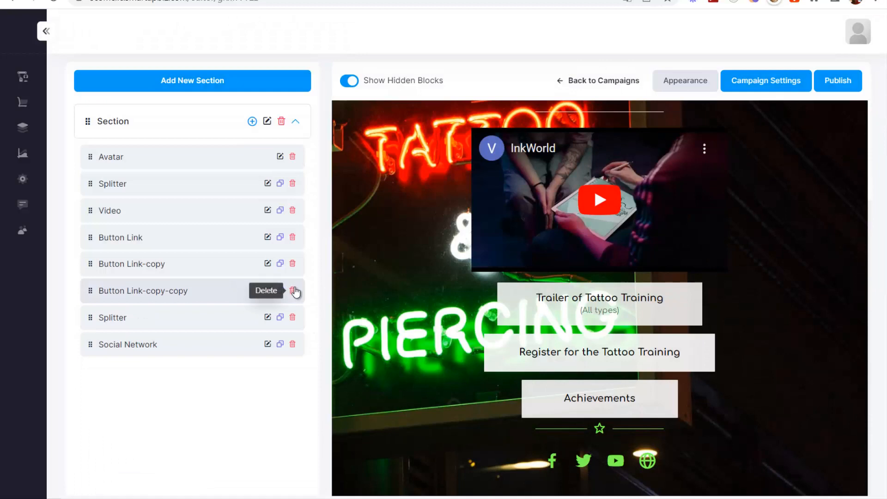
click(292, 291)
click(406, 323)
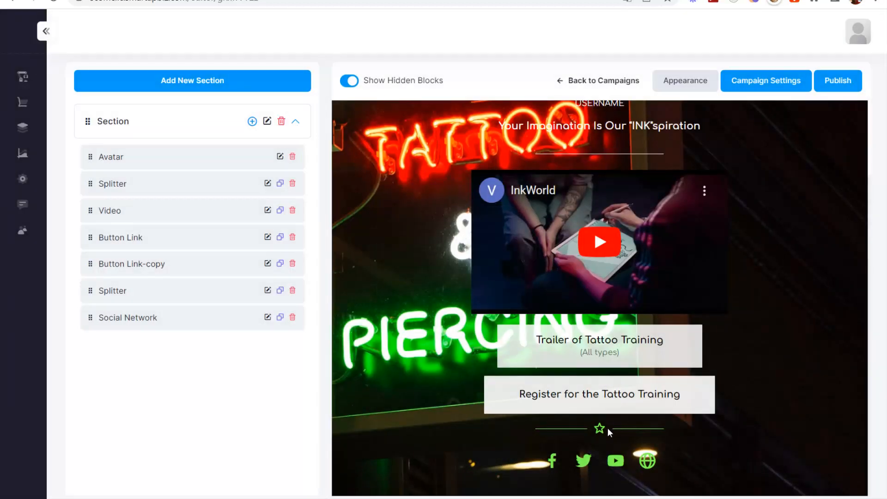
scroll(512, 447, up, 3)
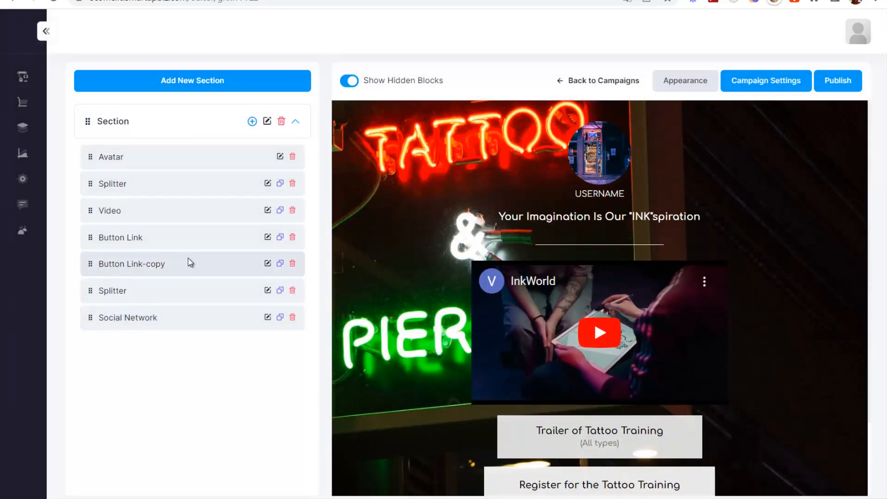
click(252, 121)
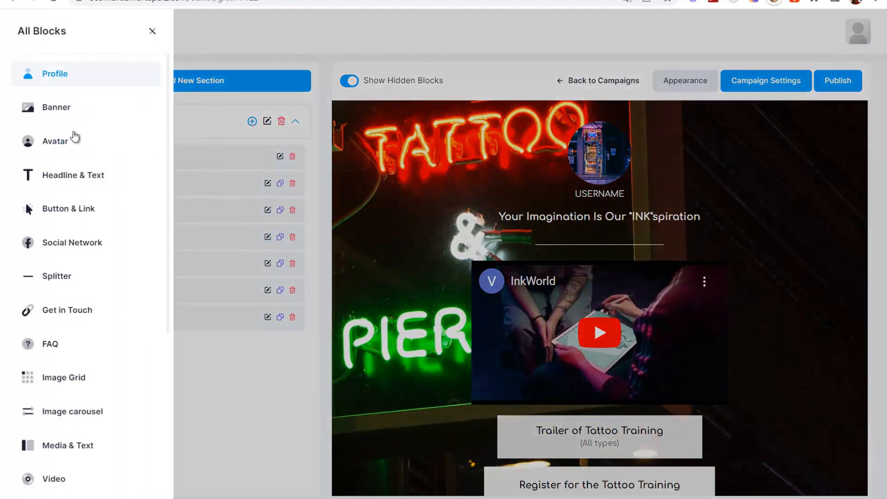
click(237, 389)
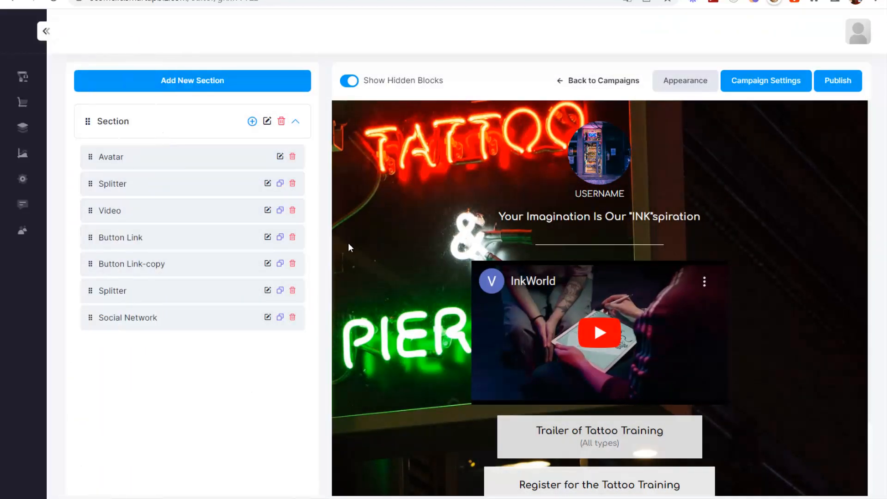
click(267, 161)
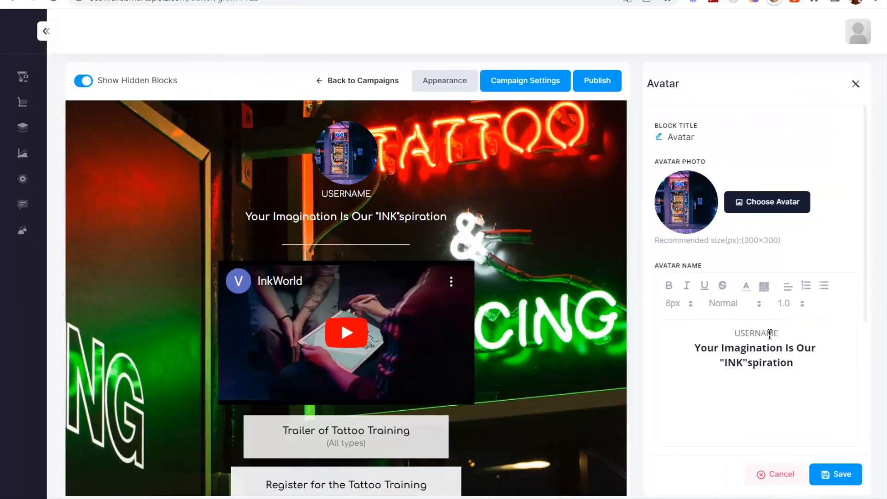
key(BackSpace)
key(BackSpace)
key(BackSpace)
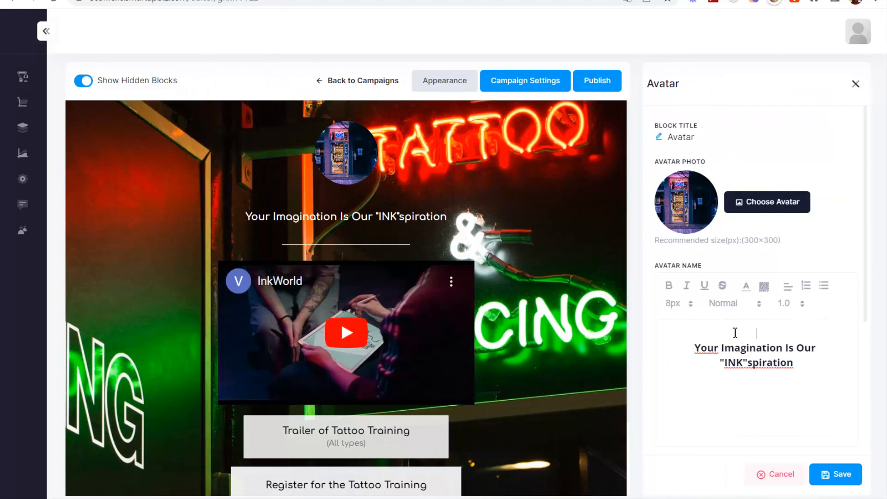
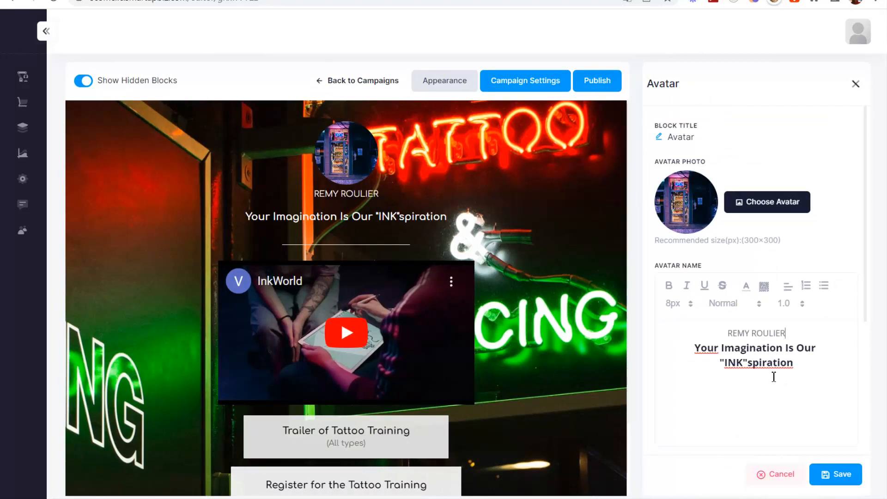
click(738, 347)
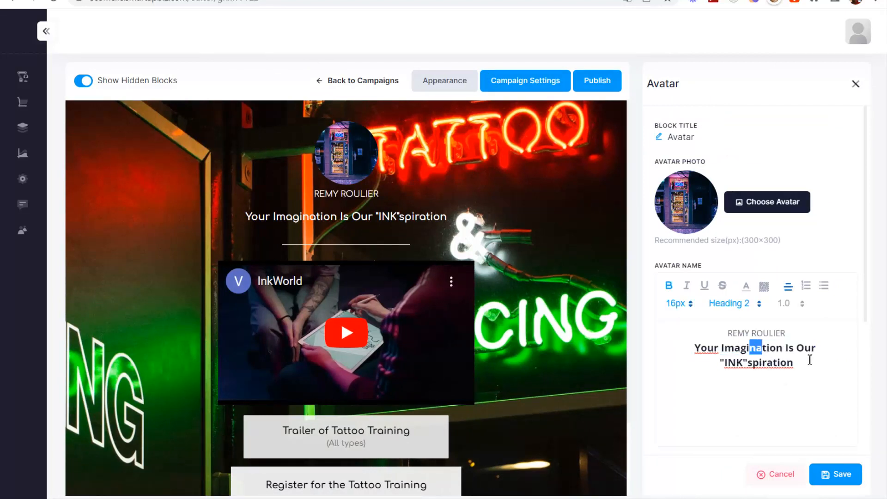
drag(809, 360, 693, 349)
click(691, 305)
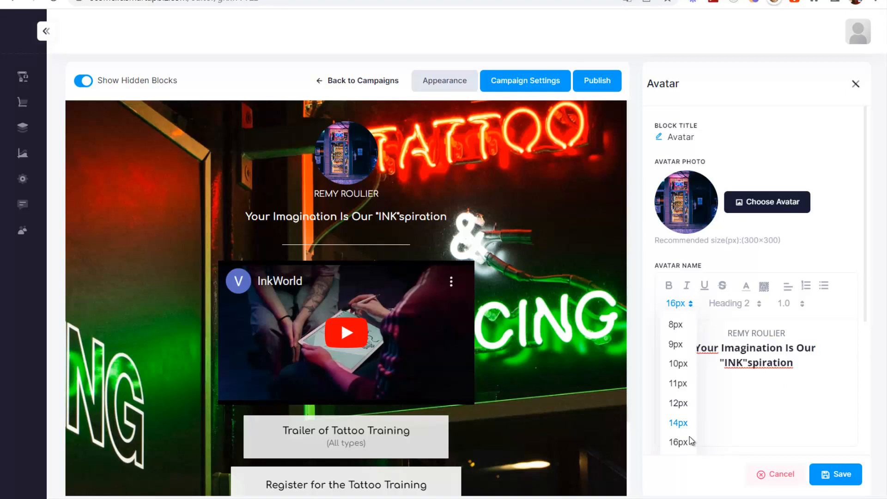
scroll(688, 432, down, 3)
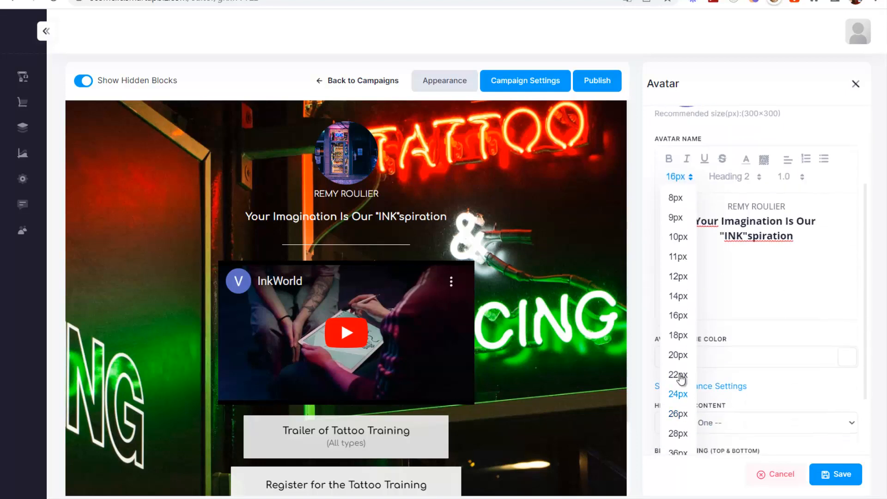
click(678, 413)
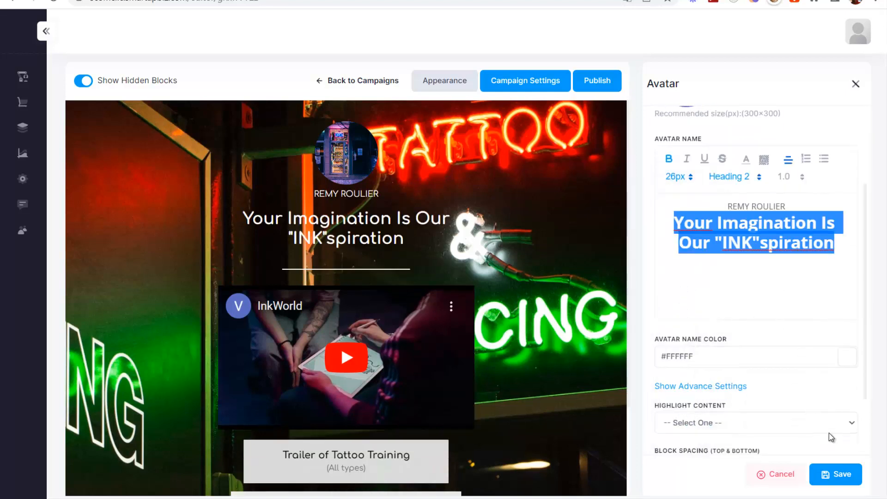
scroll(812, 397, down, 2)
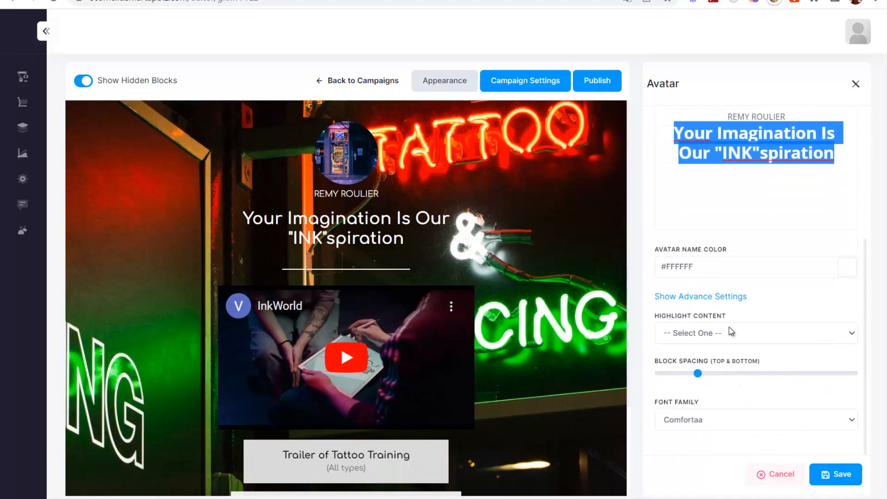
click(732, 332)
click(702, 366)
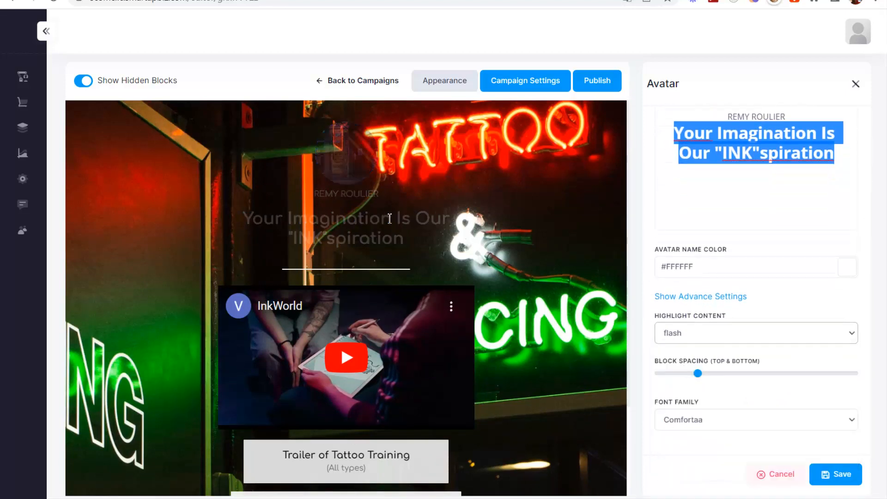
click(697, 333)
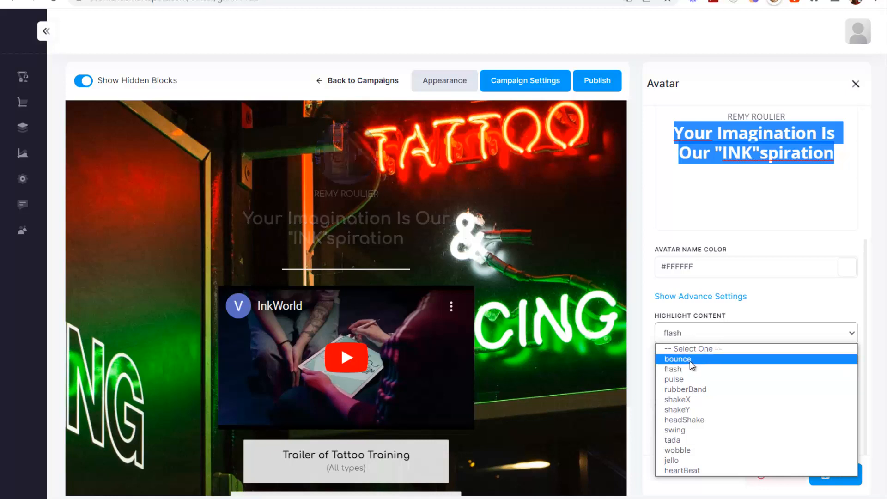
click(691, 359)
click(706, 336)
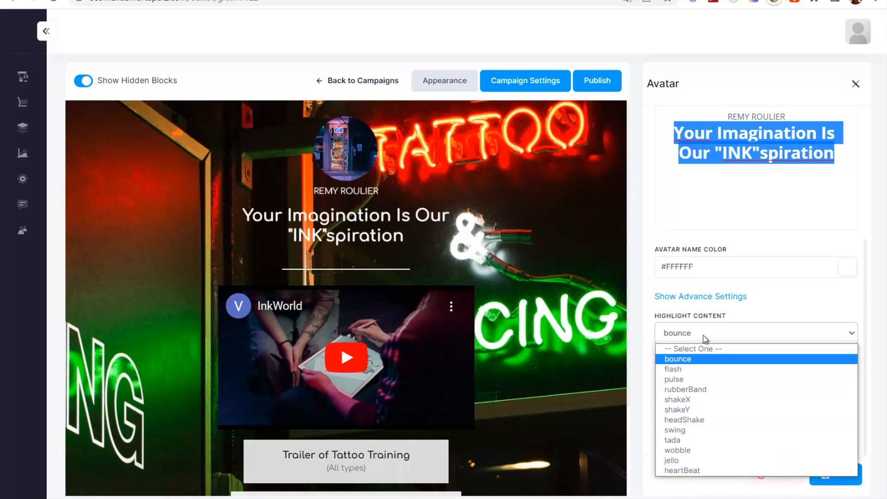
click(681, 459)
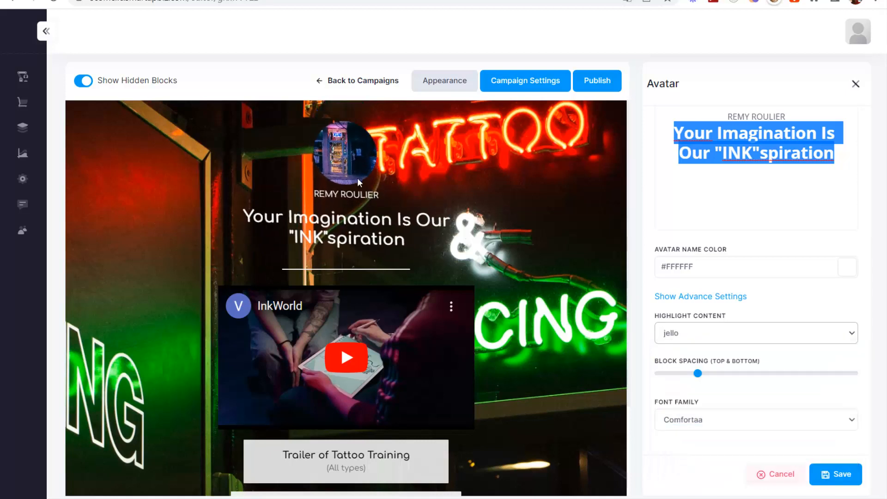
- Discard the avatar changes and paste the copied MP4 address over the Video block's YouTube link
click(776, 474)
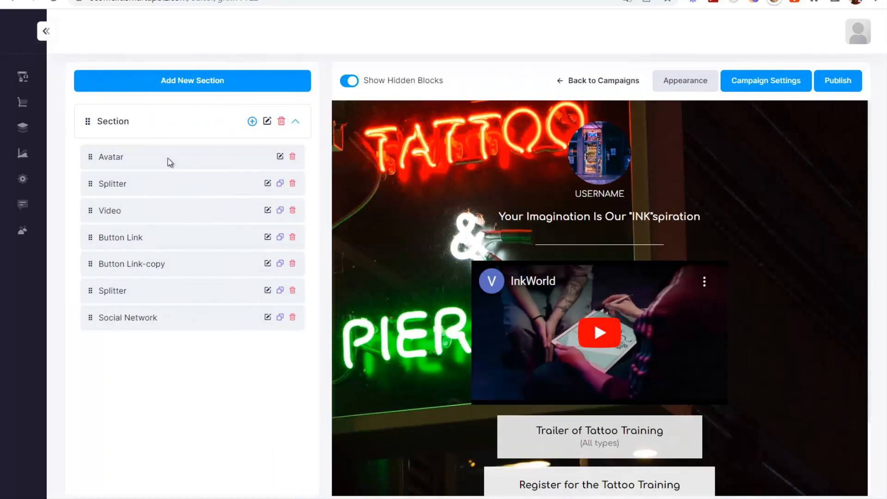
click(268, 210)
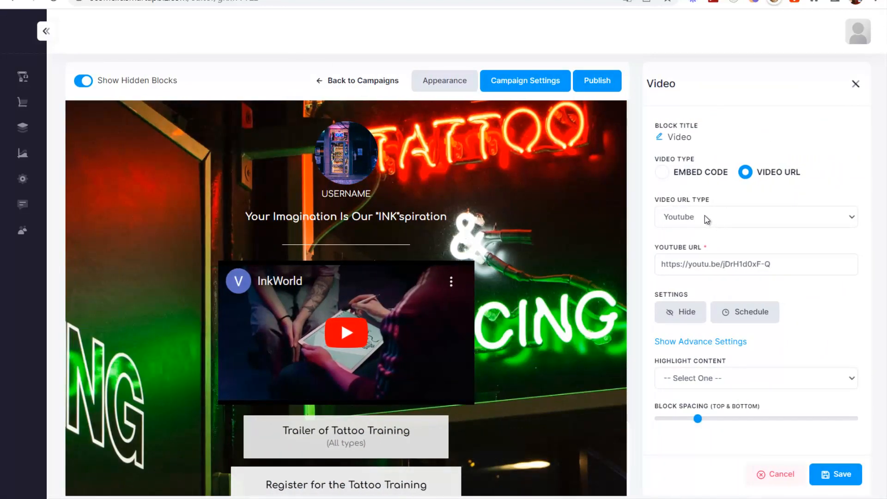
click(705, 215)
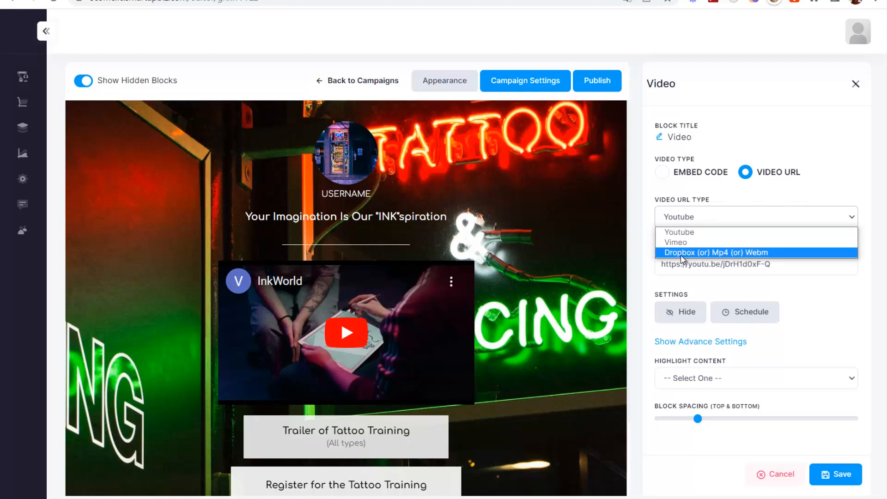
drag(783, 270, 619, 264)
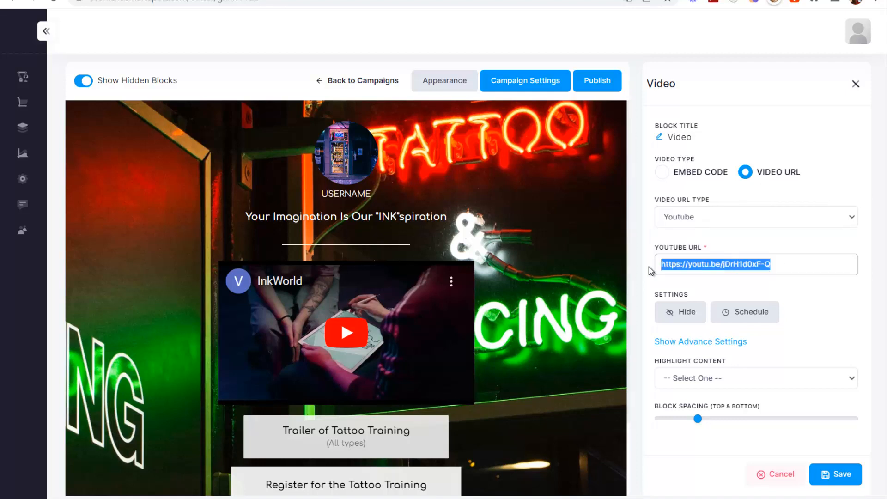
key(ctrl+v)
drag(753, 267, 624, 270)
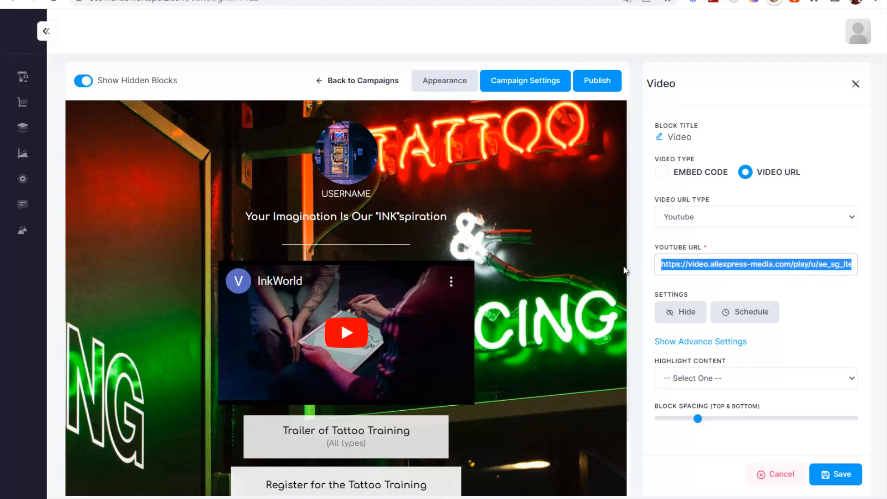
click(702, 263)
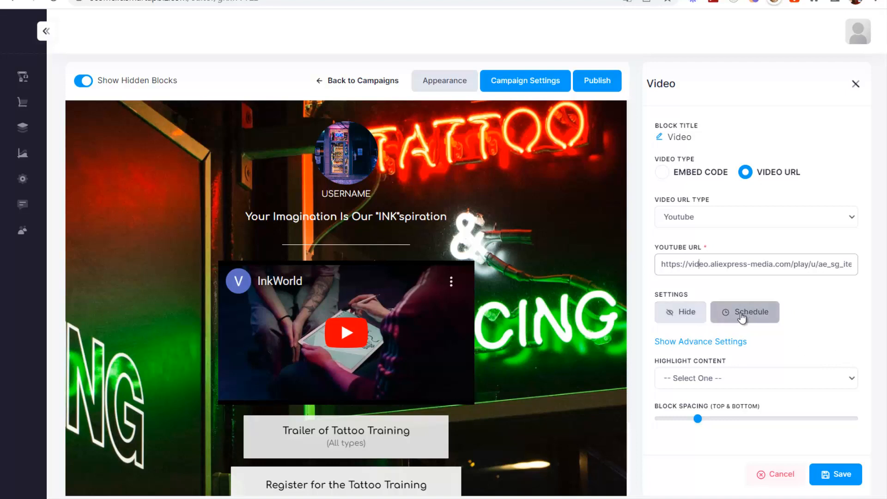
- Toggle the Video block's scheduling and visibility, leaving both as they were
click(737, 314)
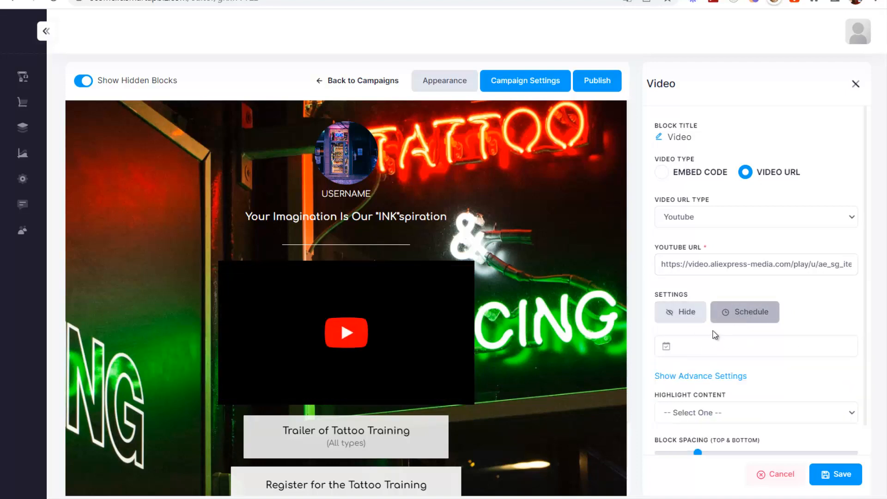
click(688, 314)
click(675, 315)
click(732, 312)
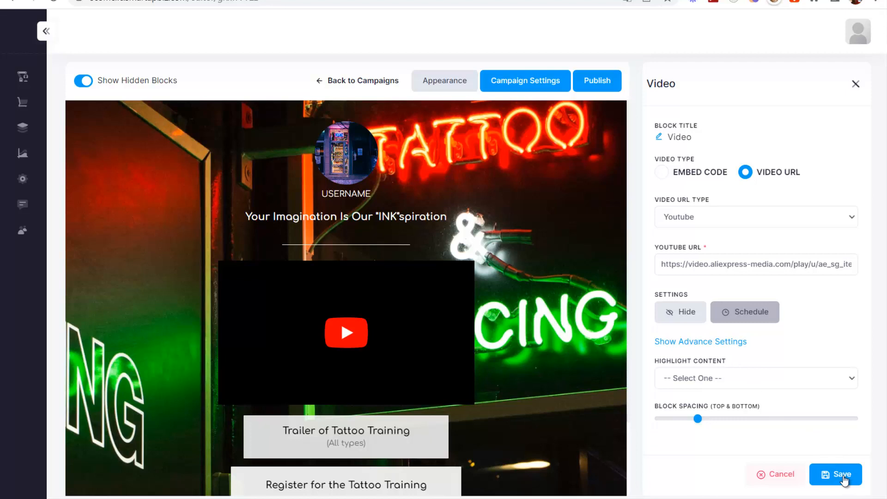
- Switch the video source to Dropbox (or) Mp4 (or) Webm, paste the MP4 URL, and save
click(721, 216)
click(704, 251)
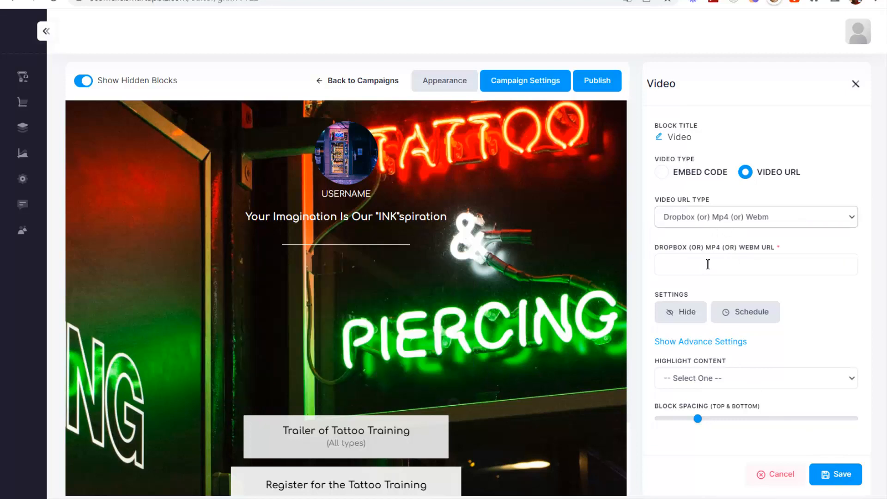
click(708, 264)
key(ctrl+v)
drag(730, 257, 632, 262)
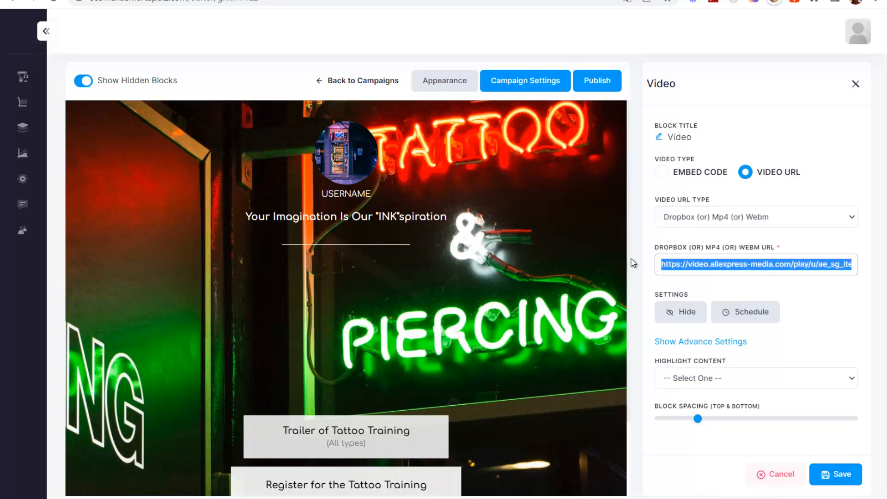
click(838, 473)
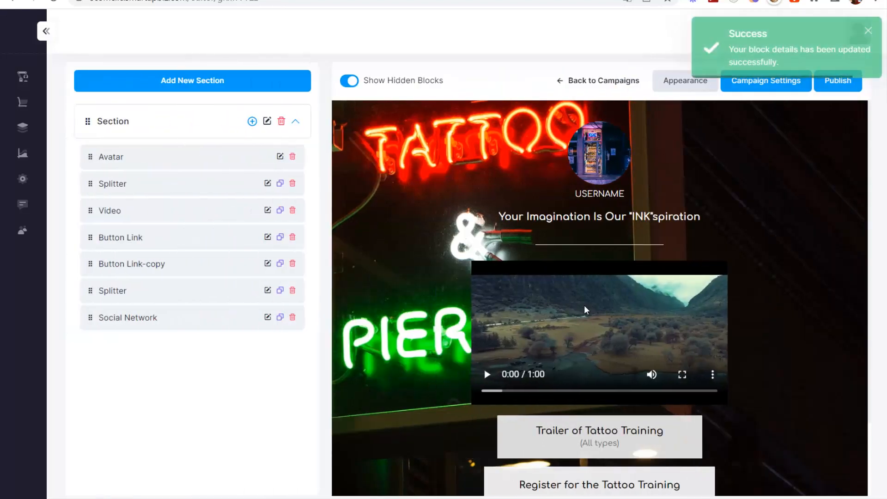
- Add a Payments block and change its headline to 'Acheter pour seulement :'
scroll(678, 318, down, 2)
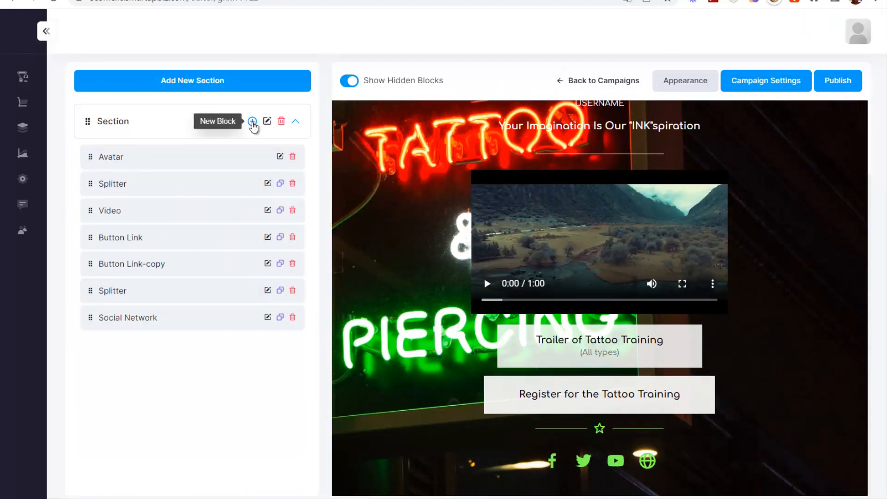
click(252, 121)
scroll(92, 300, down, 5)
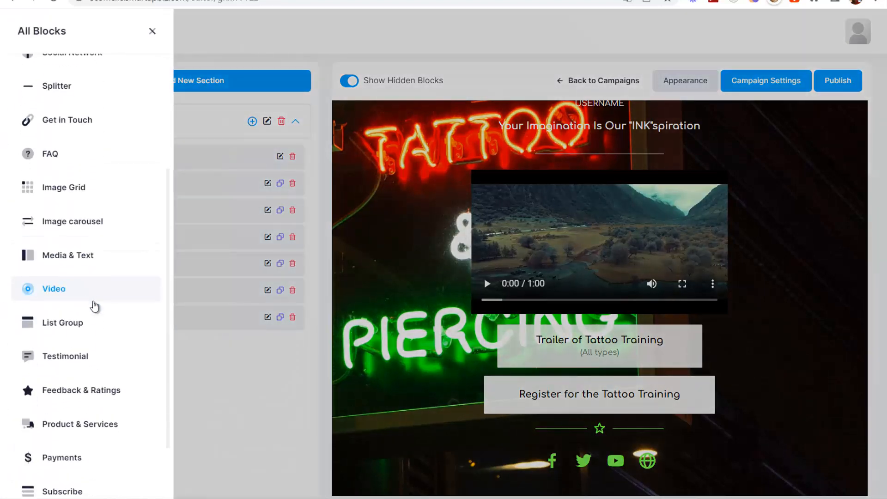
scroll(109, 314, down, 1)
click(57, 352)
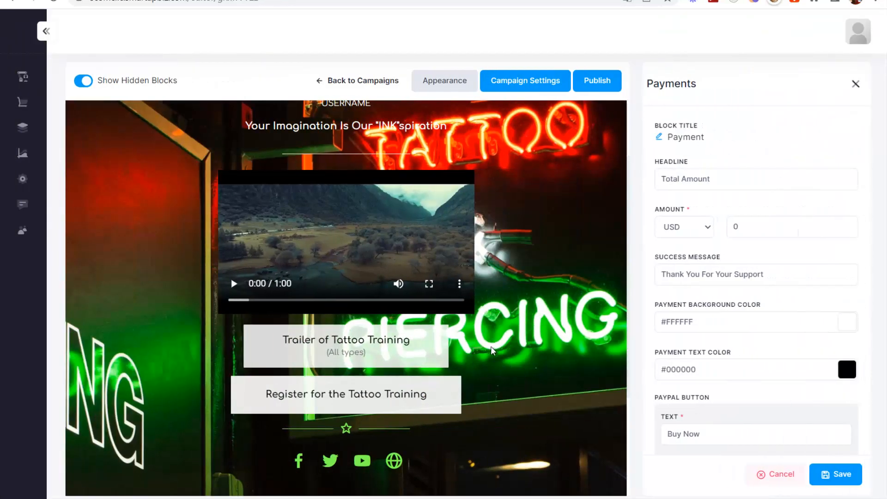
scroll(443, 289, down, 4)
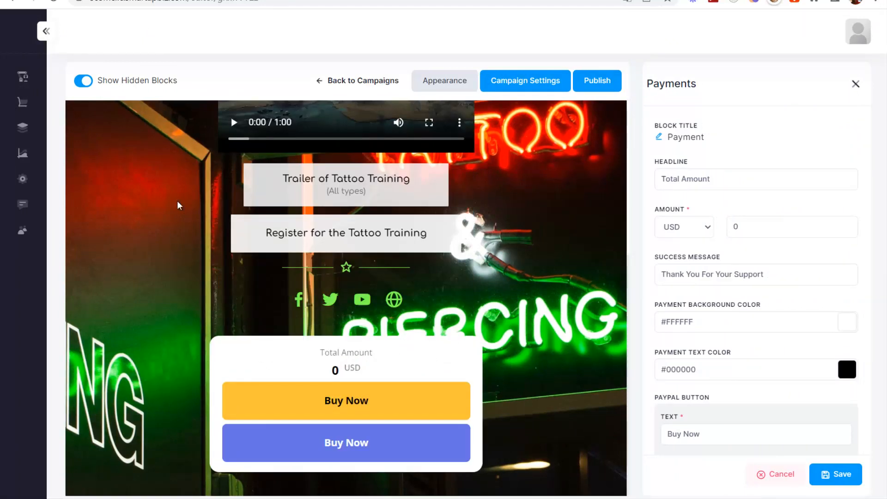
drag(725, 179, 600, 182)
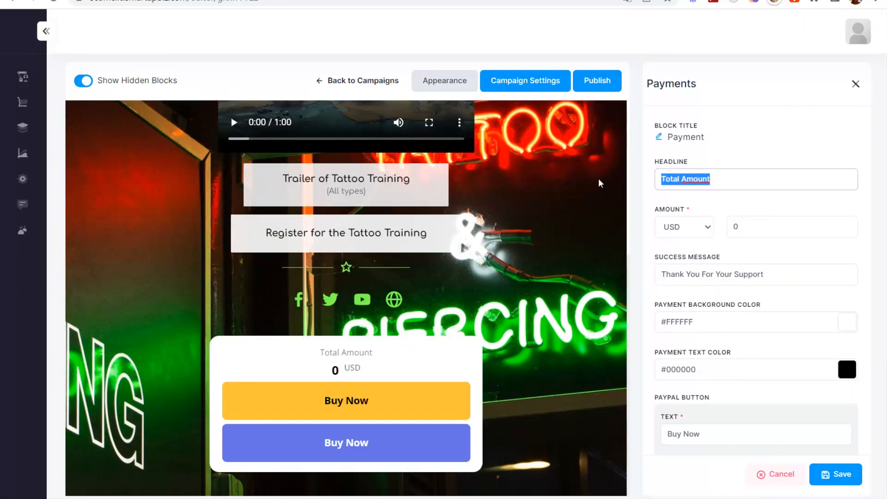
text(Acheter pour seulement :)
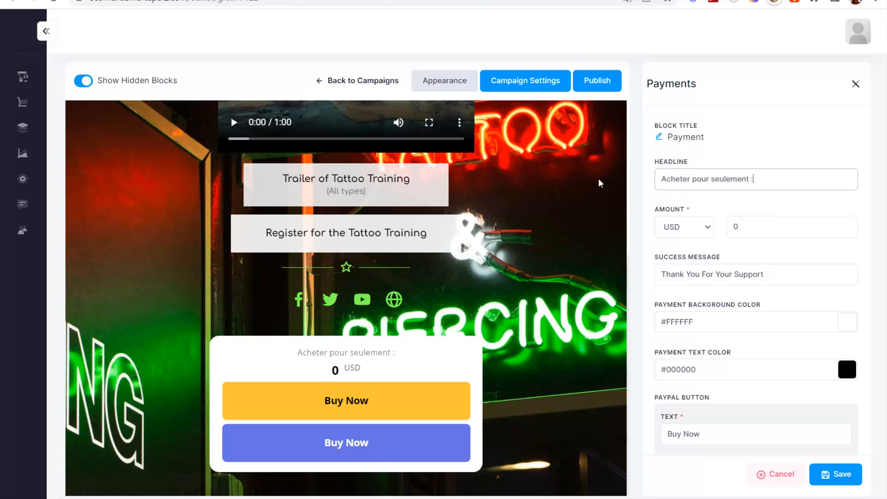
- Set the payment amount to 197 with EUR as the currency
click(685, 226)
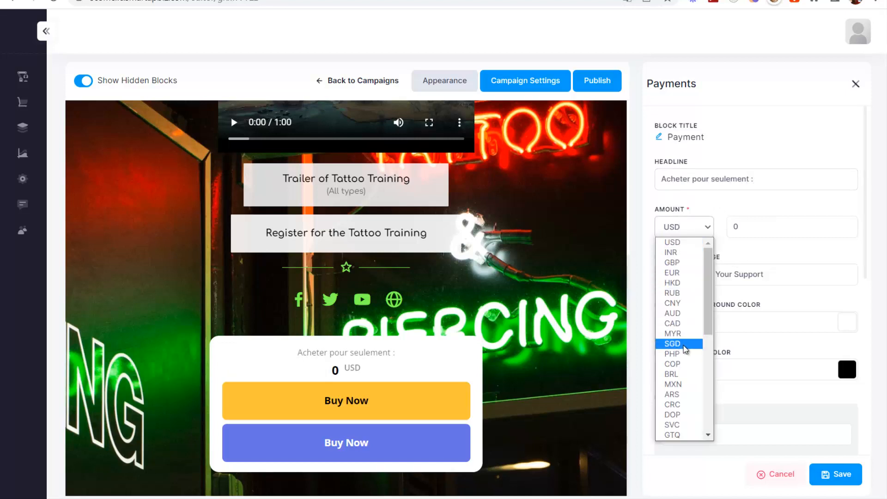
scroll(682, 344, down, 3)
scroll(685, 350, up, 3)
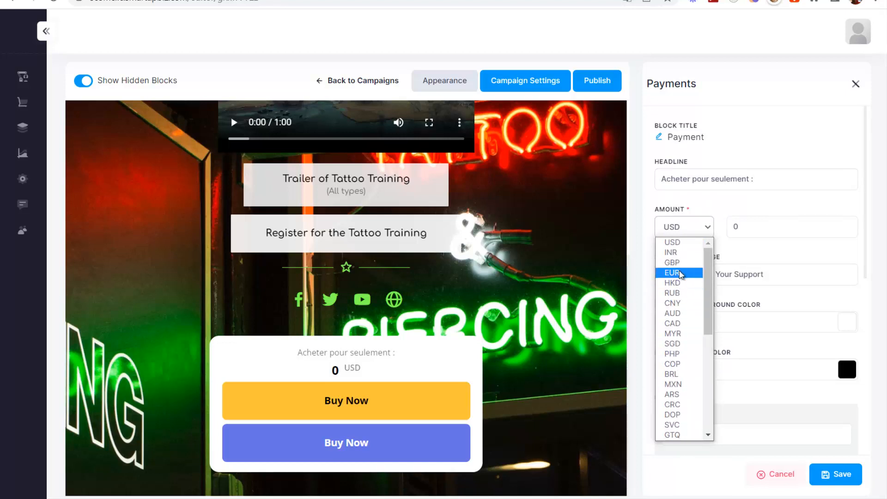
click(673, 272)
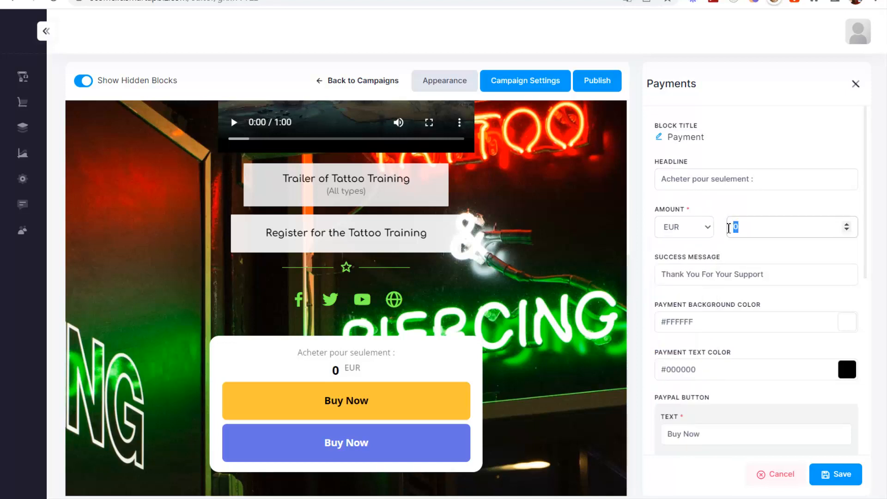
click(729, 227)
text(197)
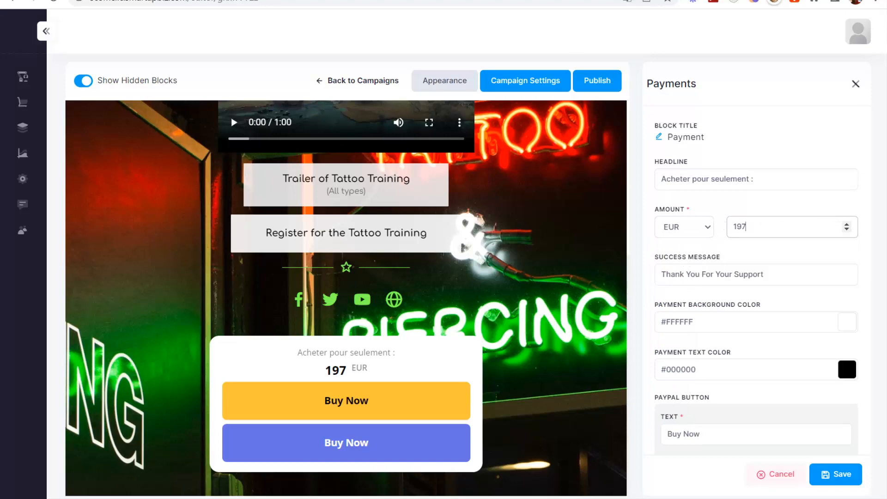
scroll(356, 194, up, 3)
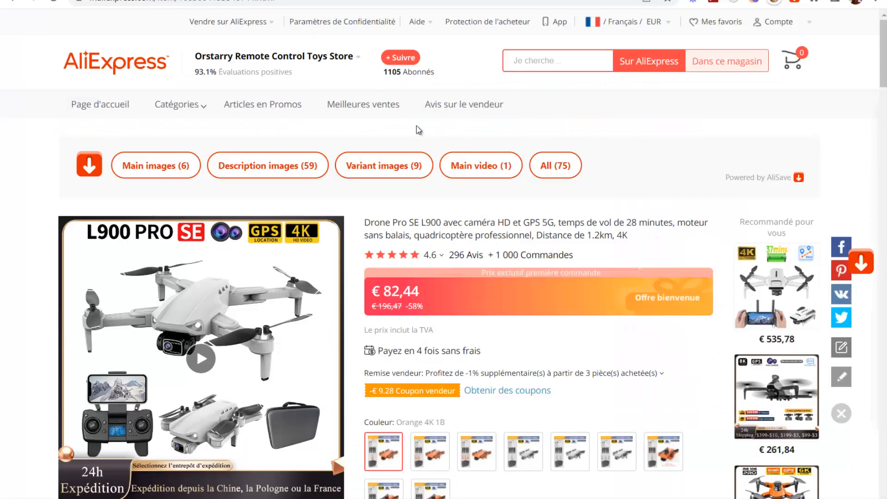
scroll(237, 88, down, 3)
scroll(237, 88, up, 3)
scroll(425, 225, down, 3)
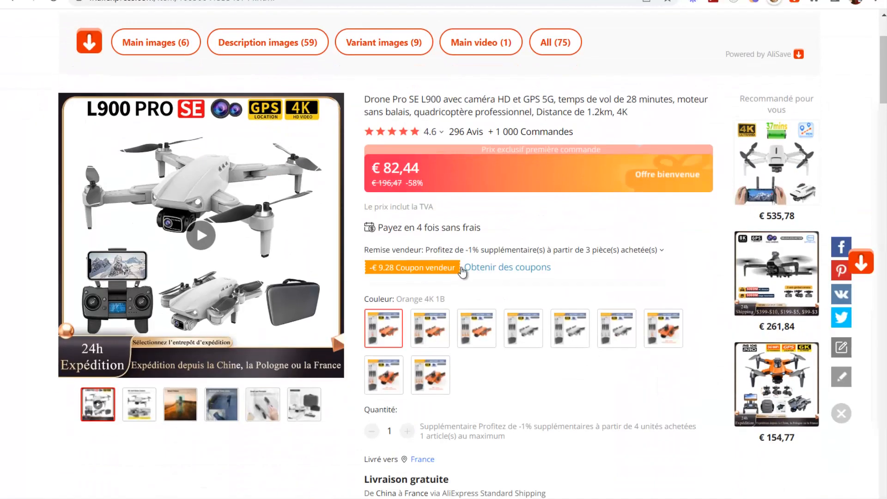
scroll(425, 225, up, 3)
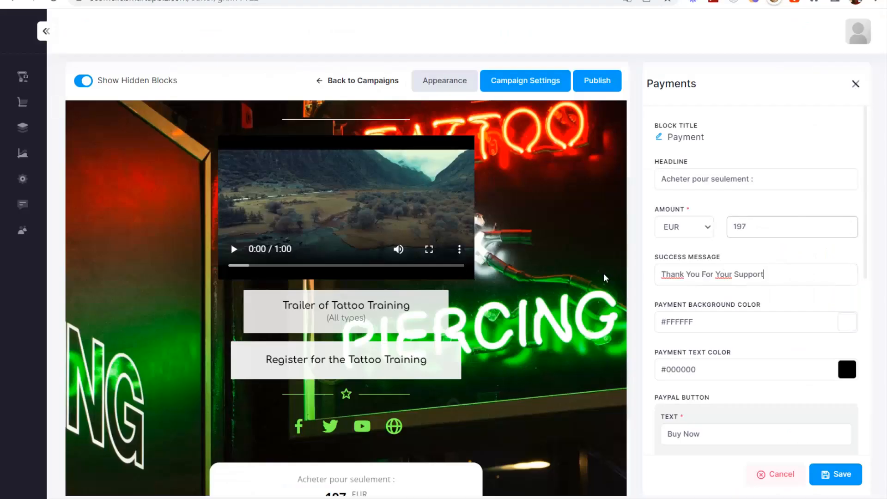
- Set success message 'Merci de votre commande', buttons ACHETER AVEC PAYPAL and ACHETER AVEC STRIPE, and save
key(ctrl+a)
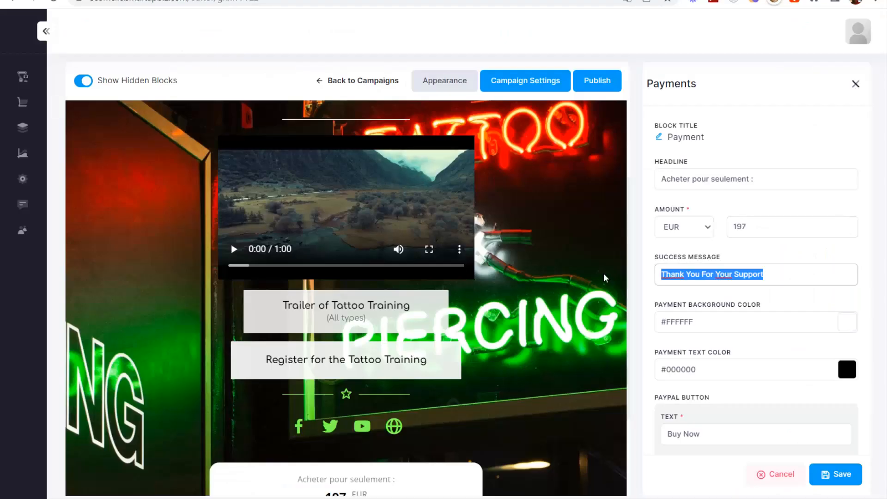
text(Merci d)
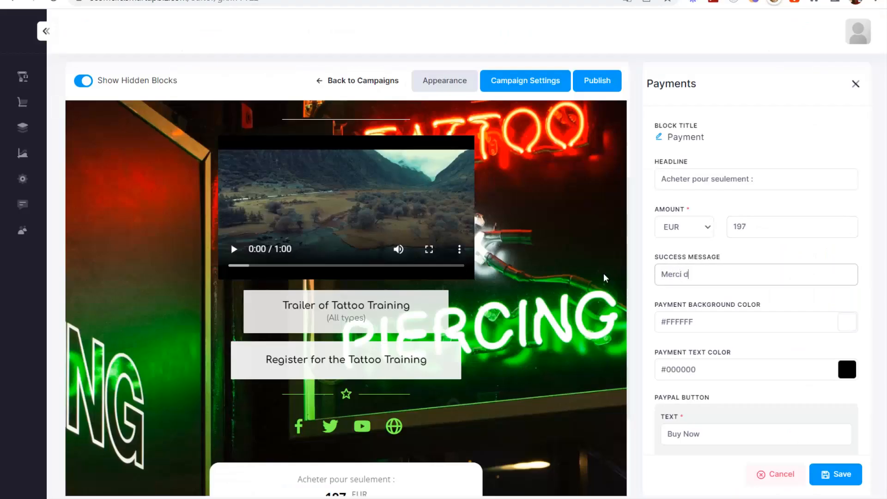
text(e votre commande)
scroll(732, 247, down, 5)
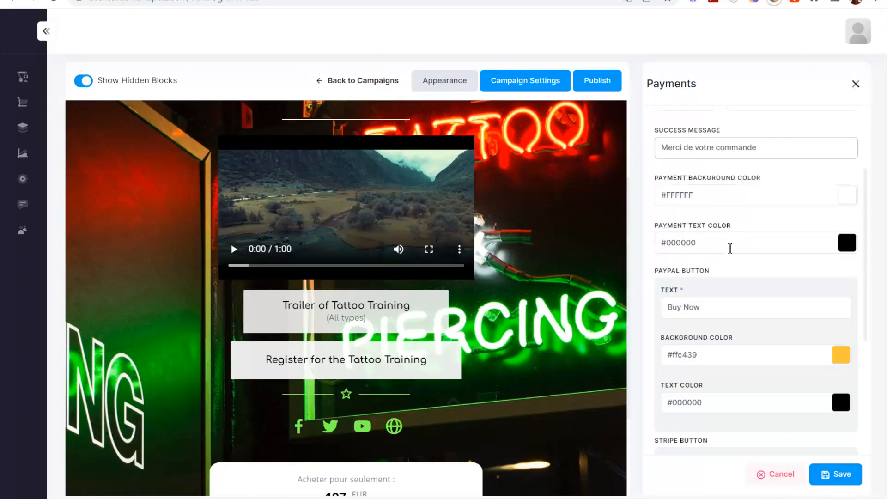
triple_click(671, 180)
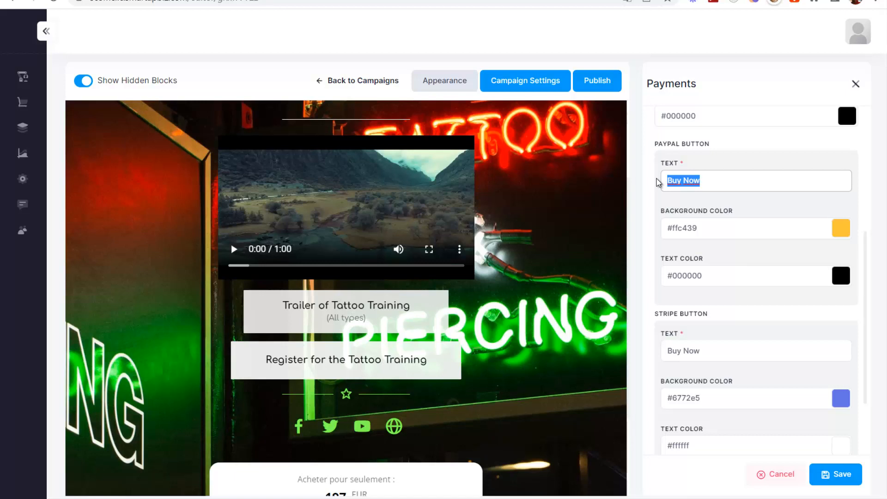
text(ACHETER AVEC PAYPAL)
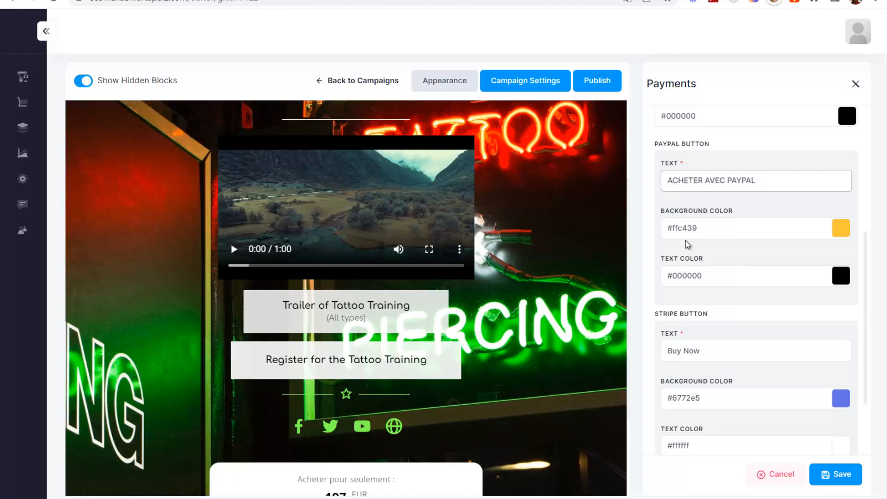
scroll(688, 245, down, 1)
triple_click(718, 286)
text(ACHET)
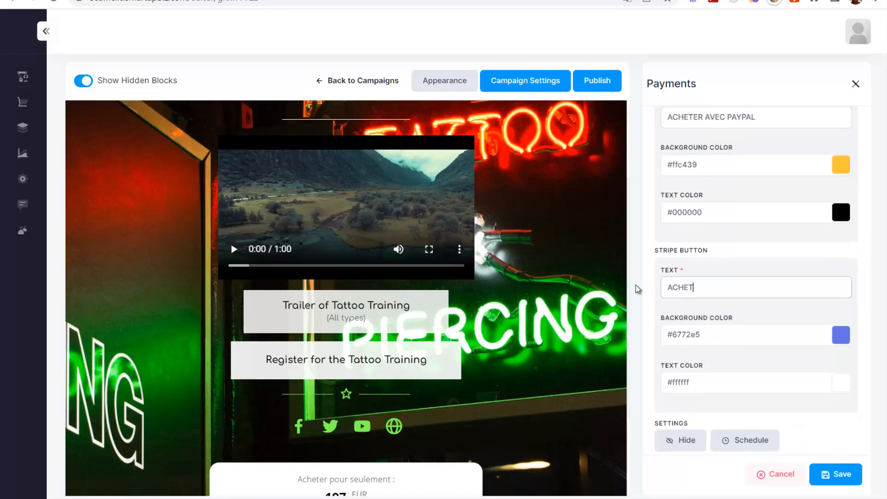
text(ER AVEC STRIPE)
scroll(760, 268, up, 1)
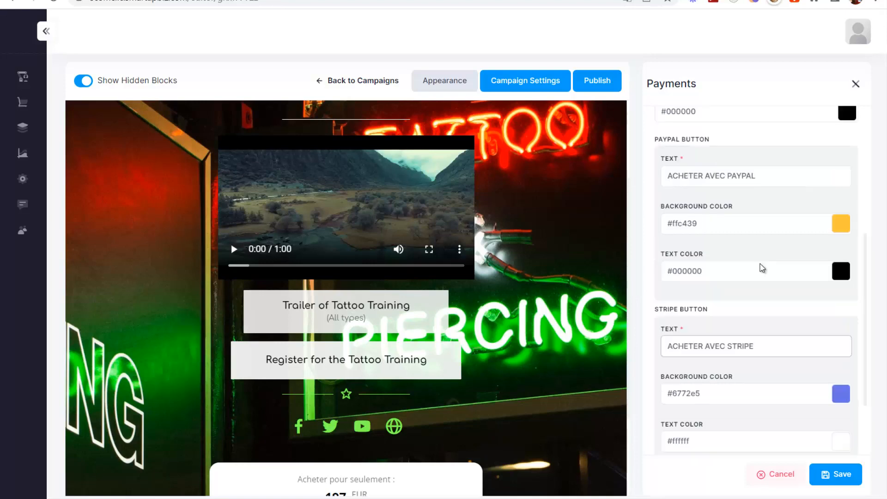
scroll(786, 293, down, 2)
click(831, 473)
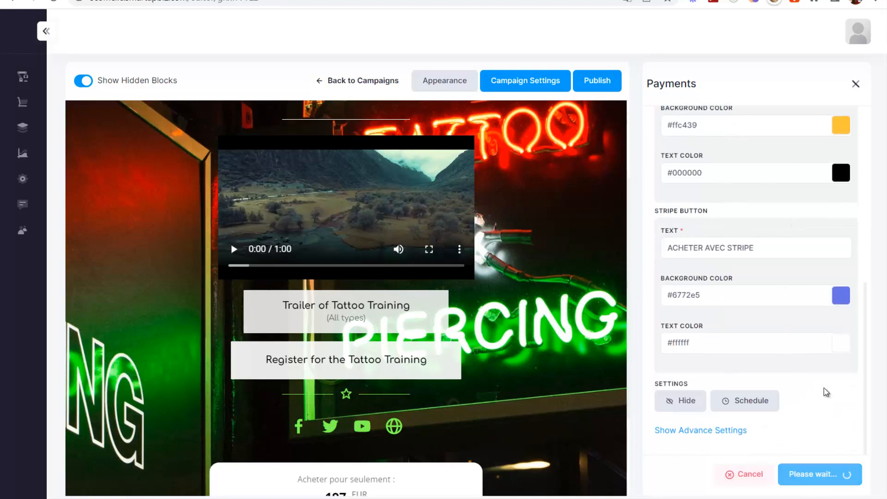
- Move the Payment block up between Video and Button Link in the sections list
scroll(761, 340, down, 3)
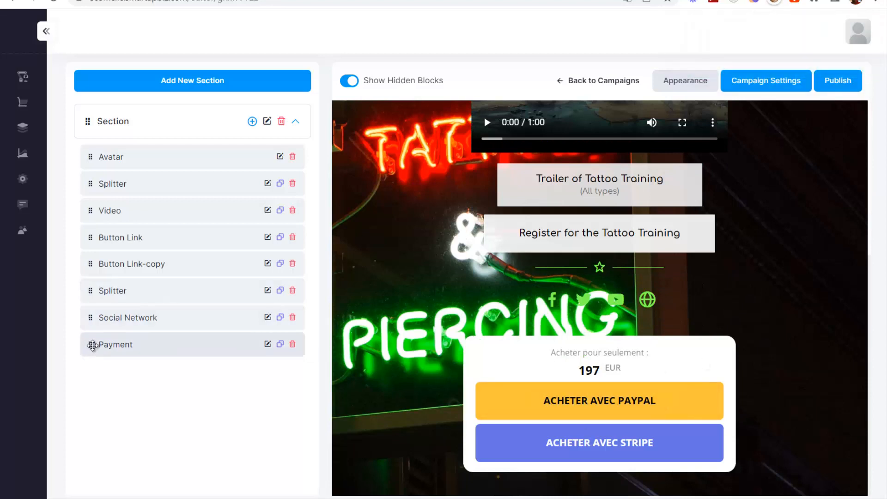
drag(92, 344, 97, 236)
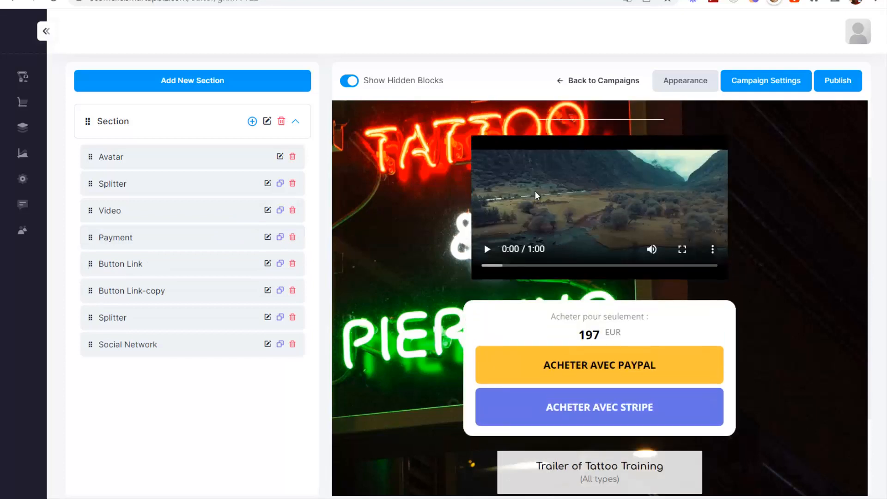
scroll(582, 272, up, 3)
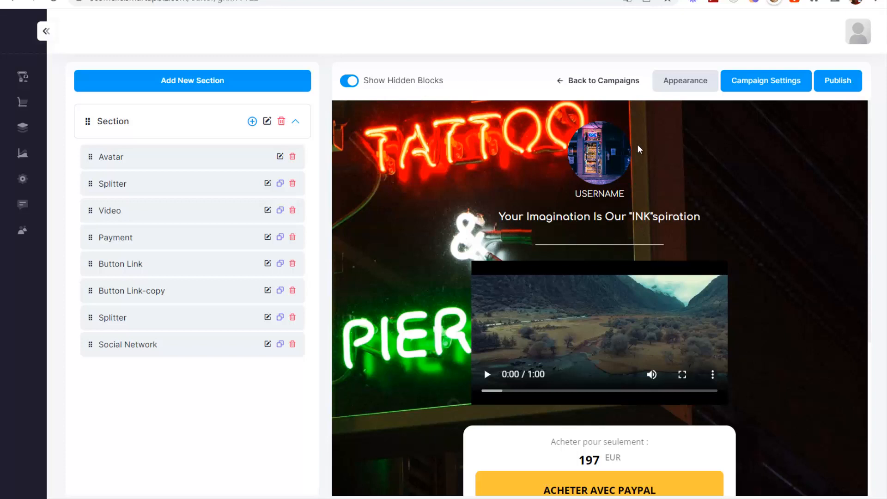
scroll(626, 194, down, 5)
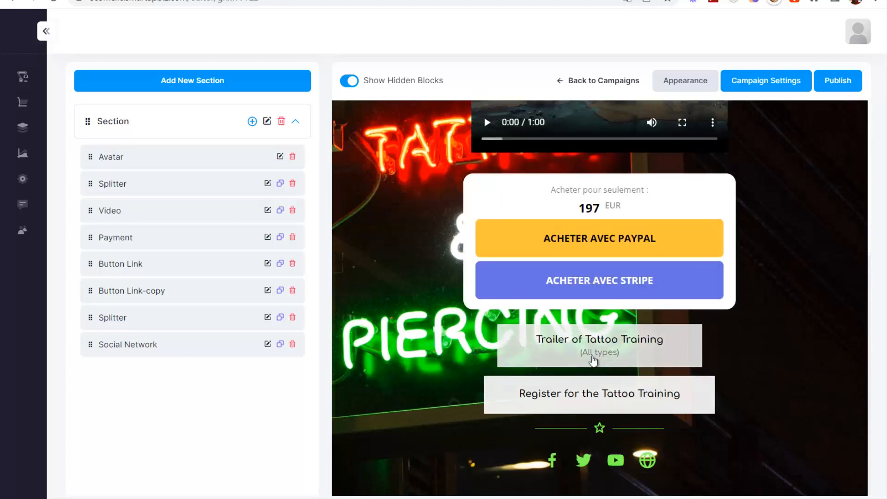
scroll(568, 303, up, 5)
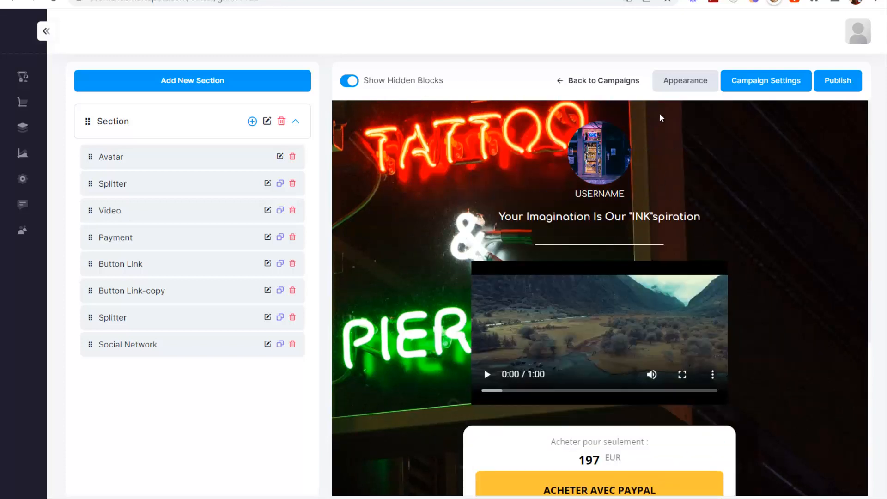
click(678, 81)
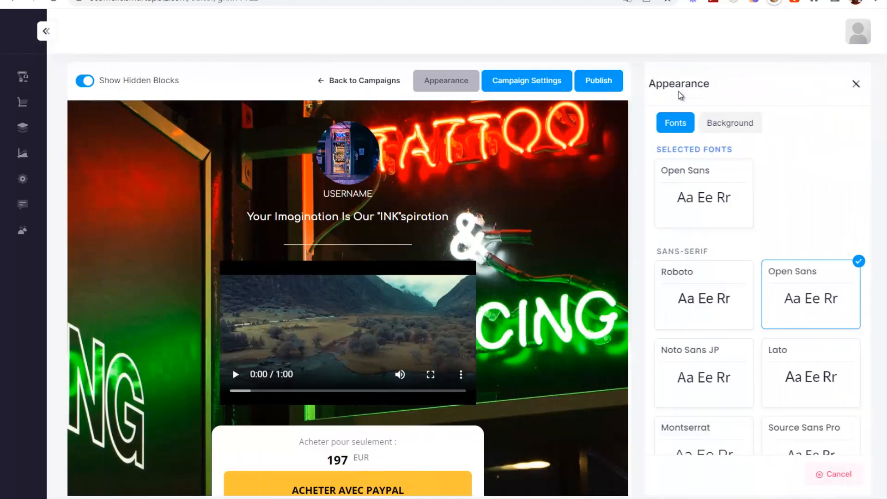
- Try solid, gradient and image backgrounds and browse the image library, keeping the neon tattoo image
click(737, 127)
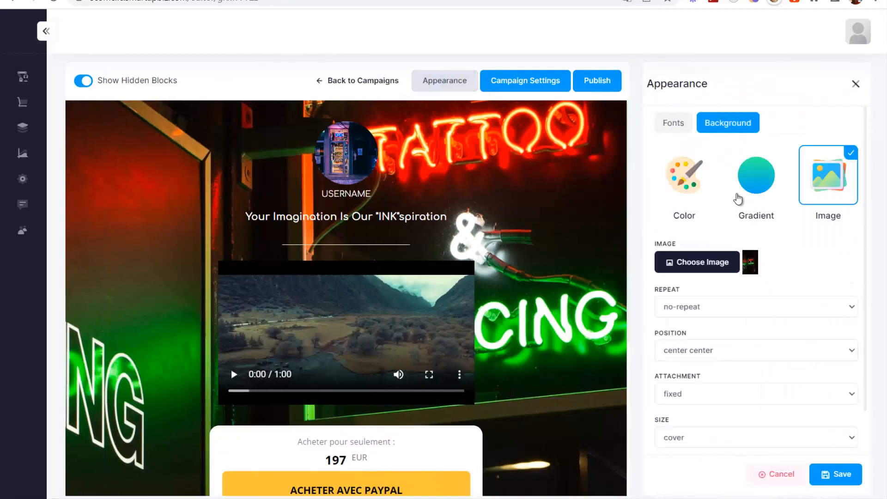
click(666, 199)
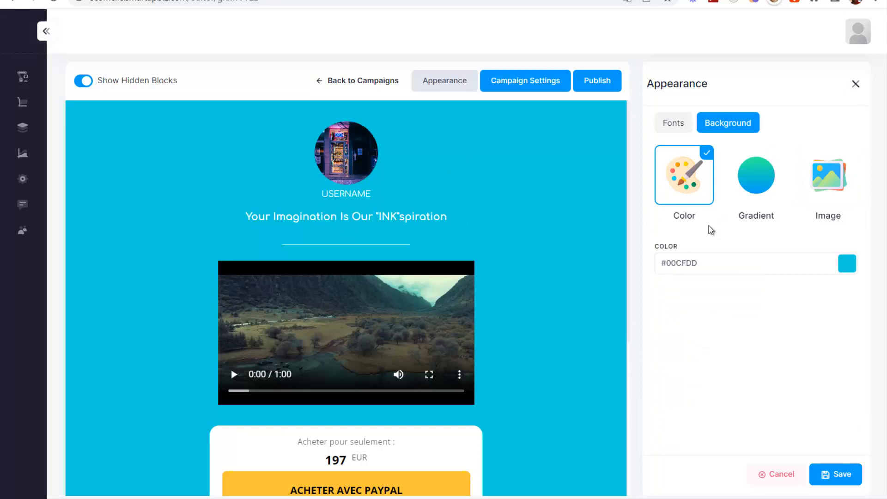
click(756, 177)
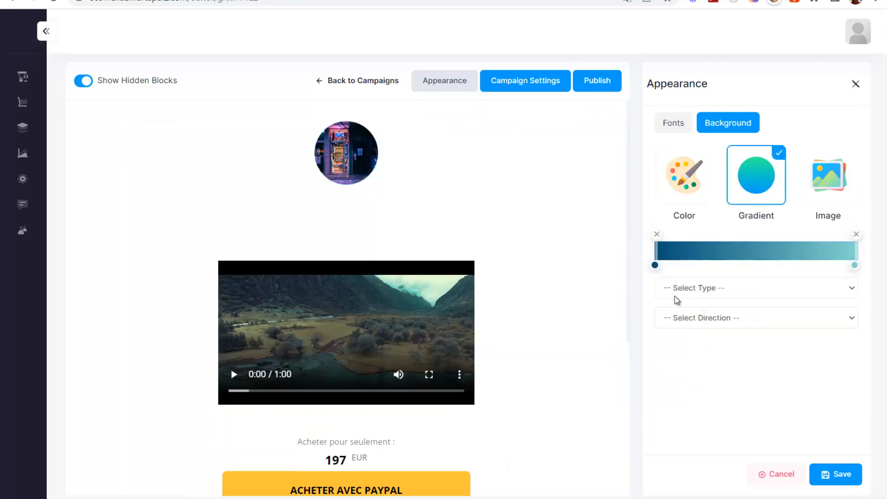
click(832, 171)
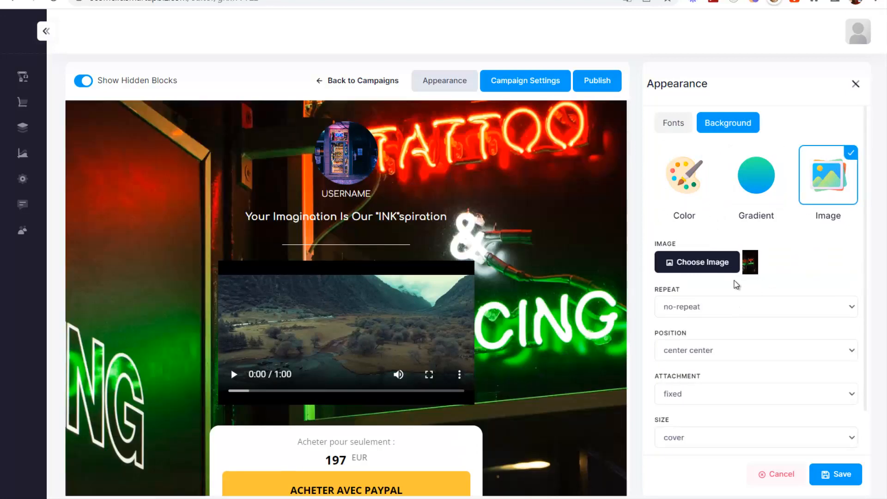
click(691, 264)
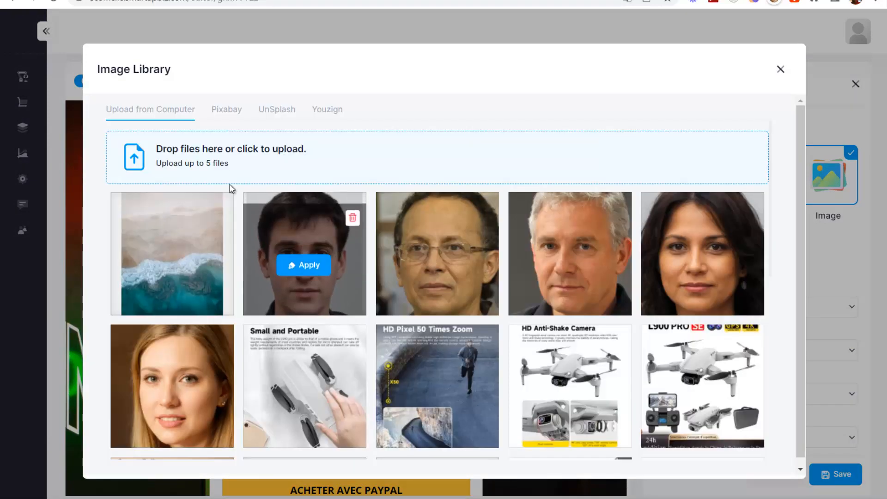
click(226, 115)
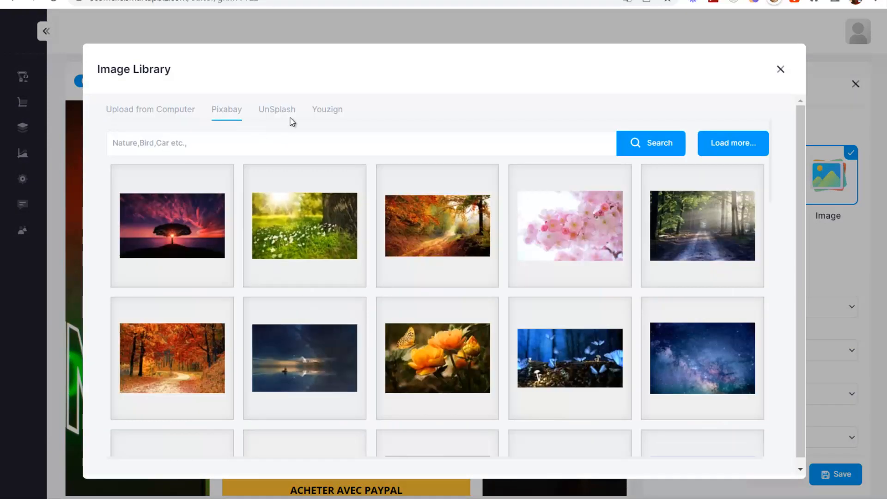
click(290, 119)
click(175, 113)
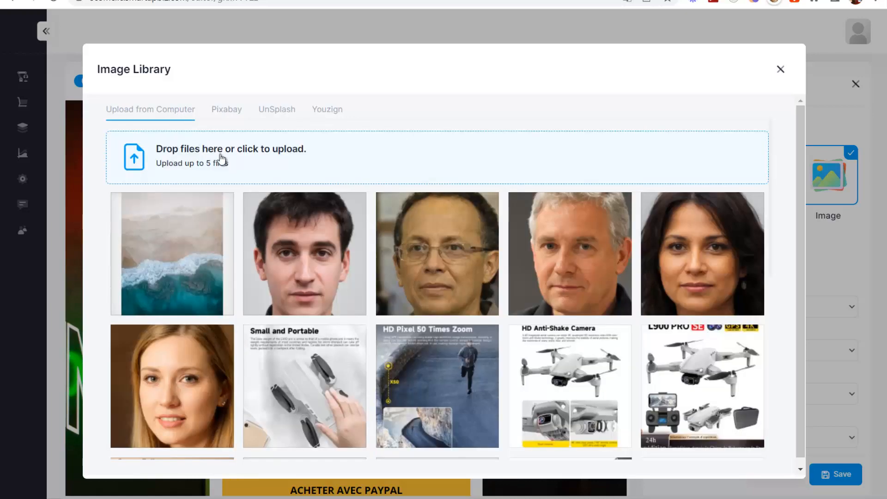
click(779, 70)
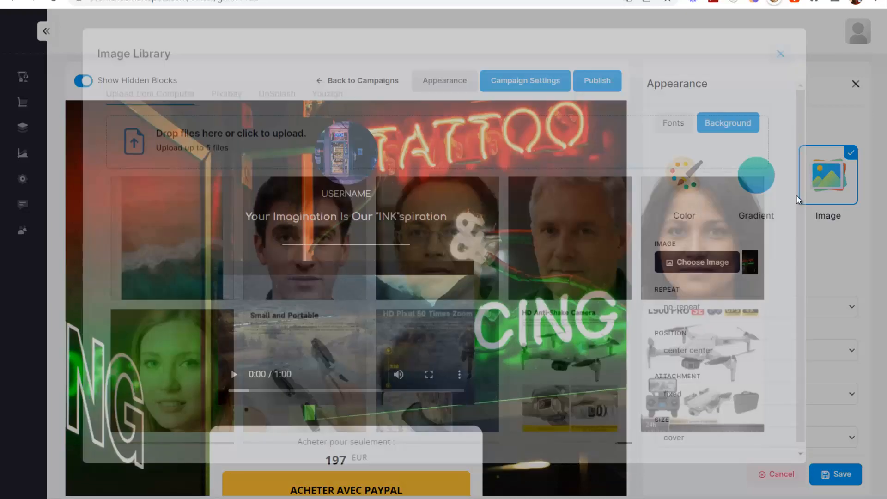
scroll(786, 300, down, 2)
- Save the appearance, then set page title 'drone revolutionnaire' and URL slug 'drone-revolutionnaire'
click(821, 476)
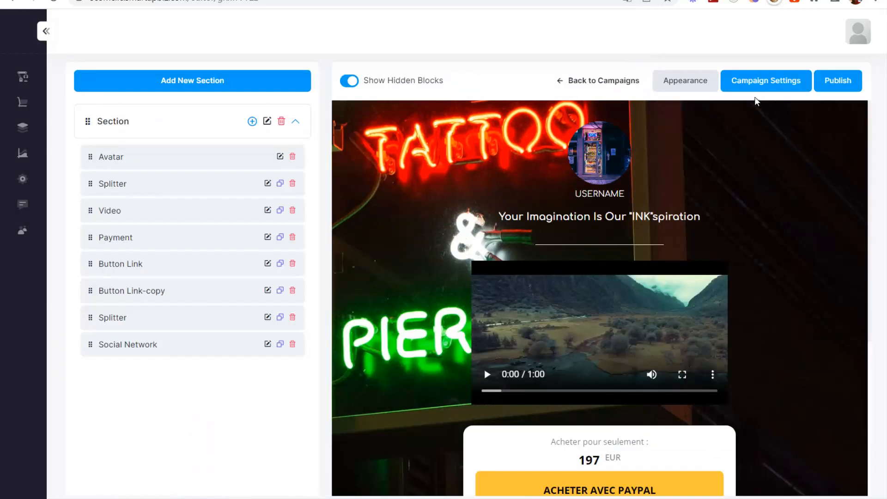
click(755, 84)
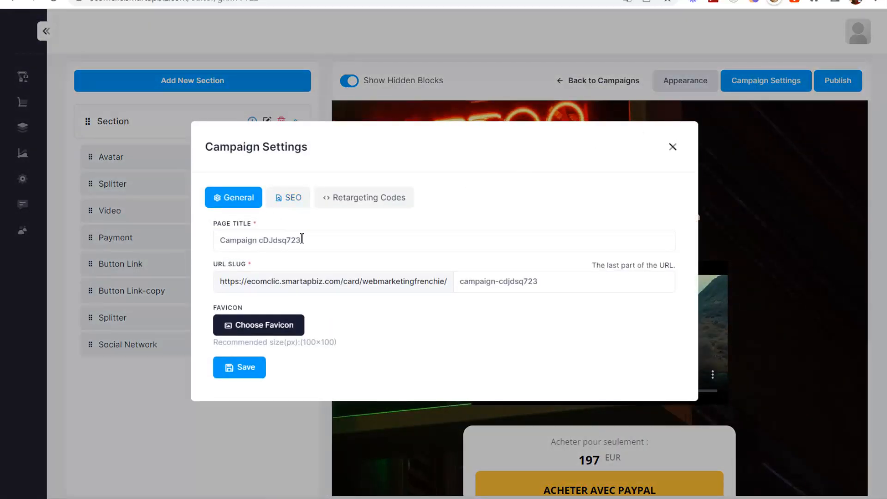
drag(310, 239, 159, 237)
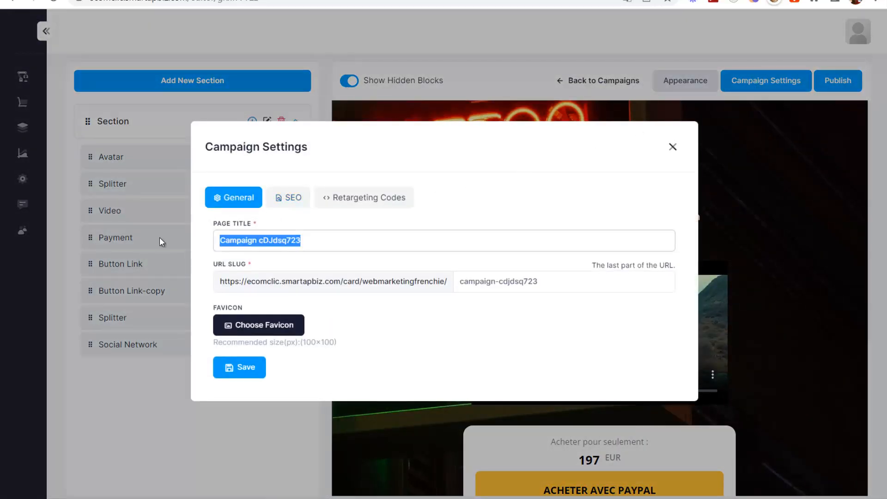
text(dr)
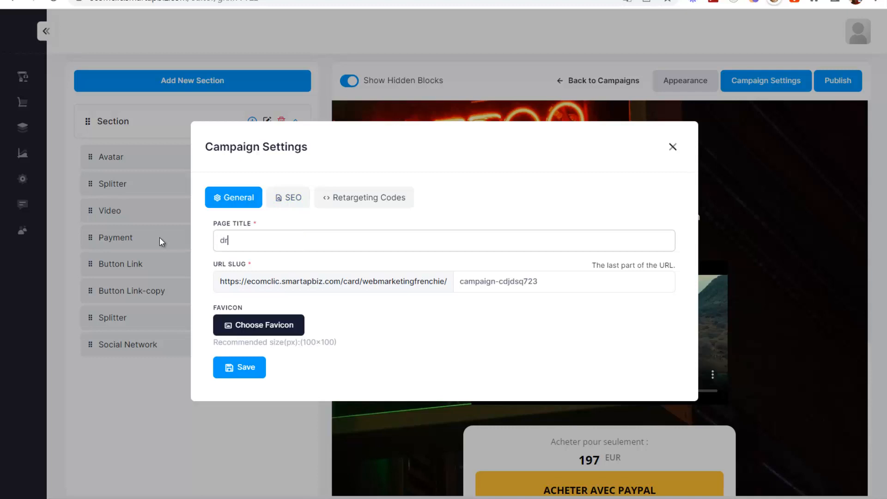
text(one revolutionnaire)
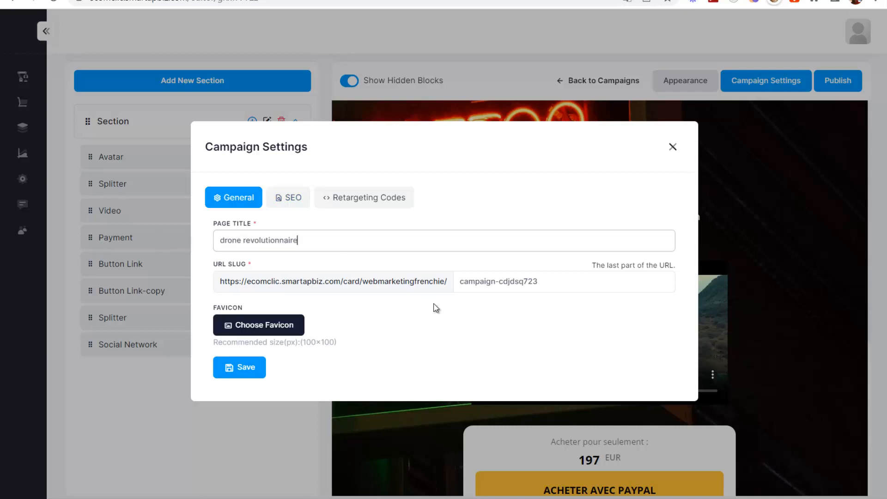
click(508, 280)
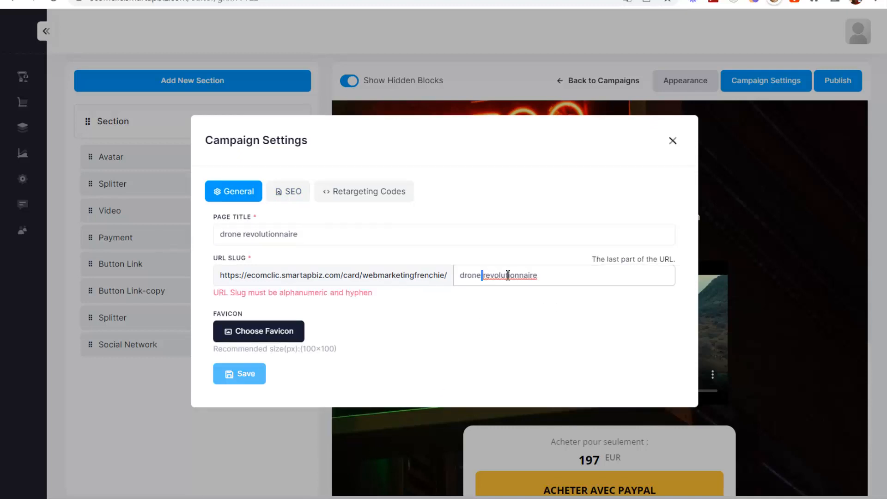
key(BackSpace)
text(-)
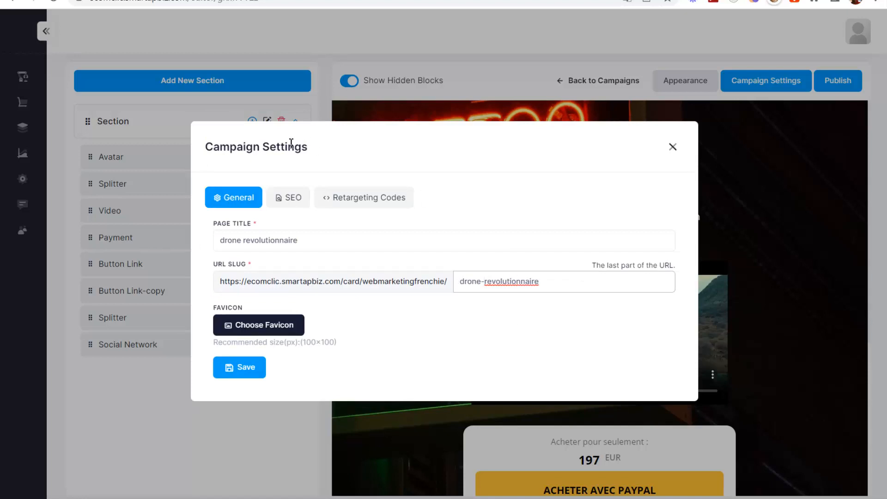
- Review the SEO and Retargeting Codes tabs, then close the campaign settings
click(293, 197)
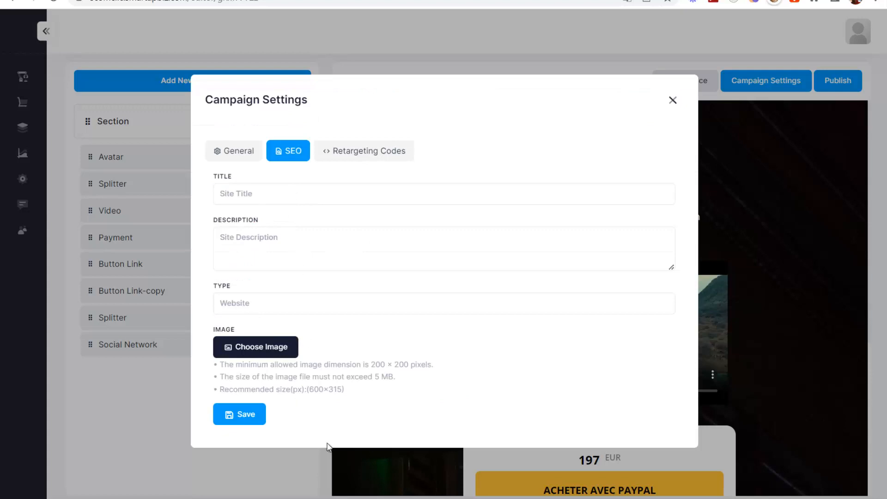
click(350, 151)
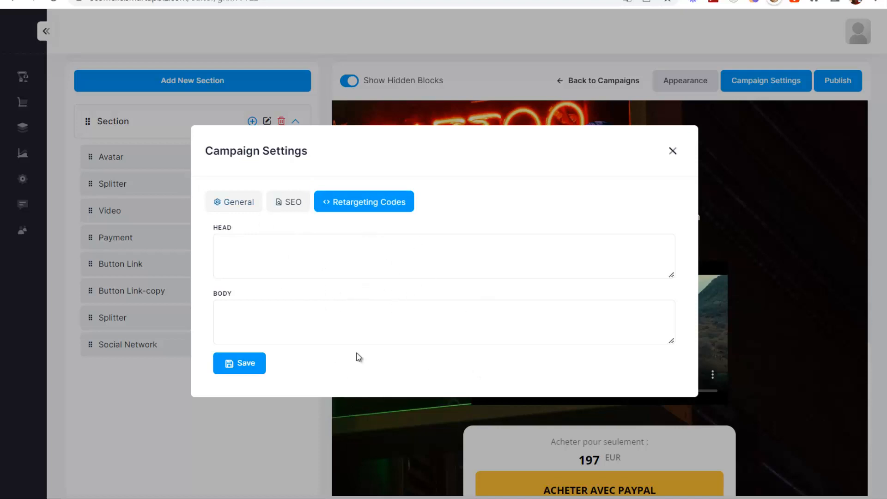
click(238, 203)
click(672, 147)
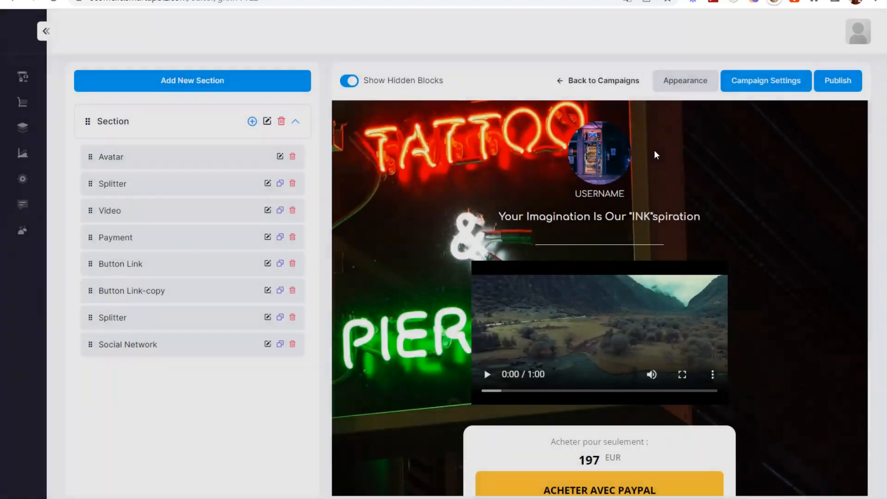
- Keep Web Link as the publish option and copy the campaign's link
click(838, 82)
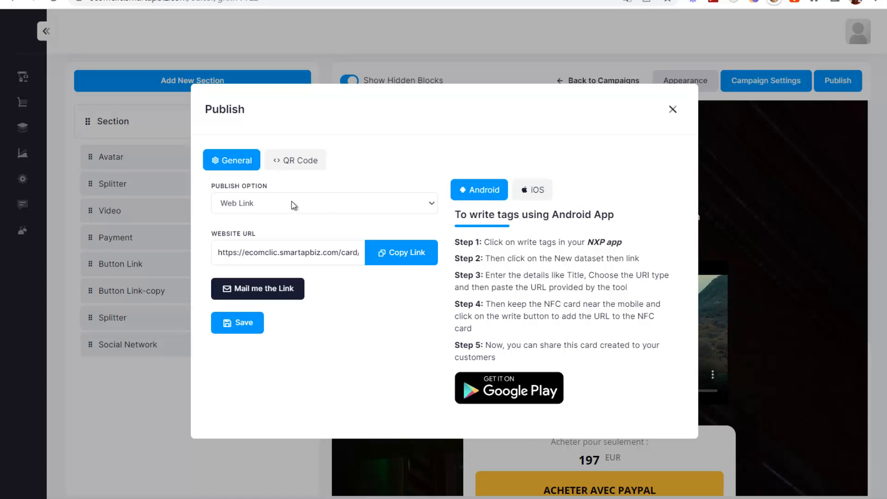
click(384, 201)
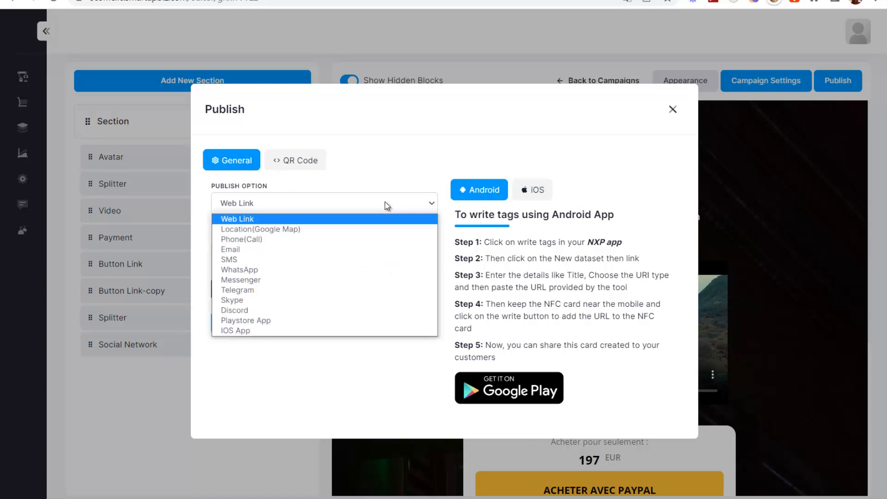
click(230, 206)
click(230, 206)
click(242, 218)
click(392, 260)
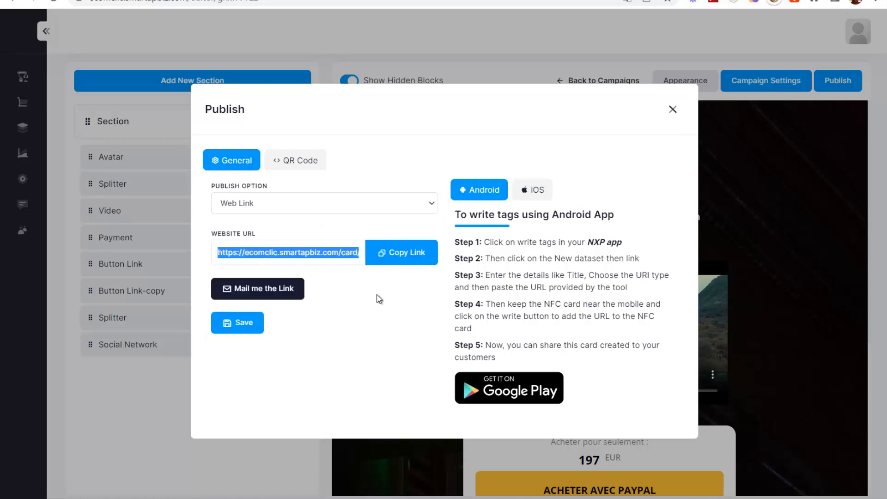
- Load the copied link in a new browser tab and review the live page with the 197 EUR offer
key(ctrl+t)
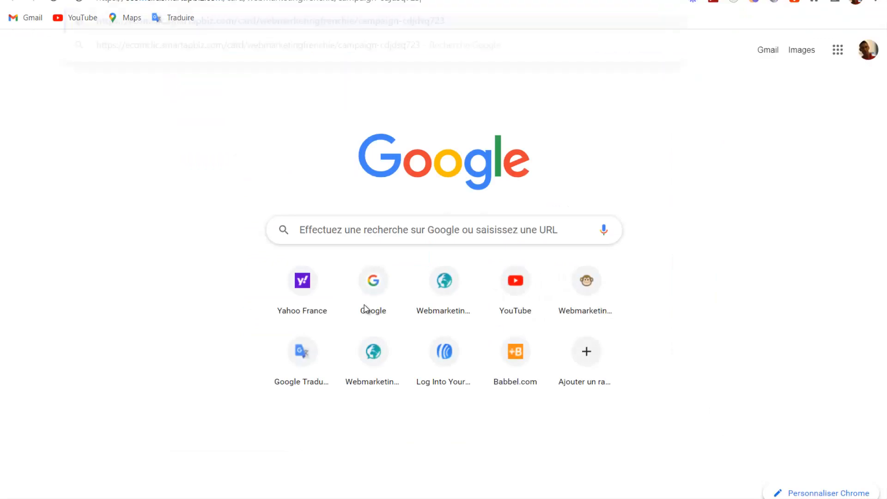
key(ctrl+v)
key(Return)
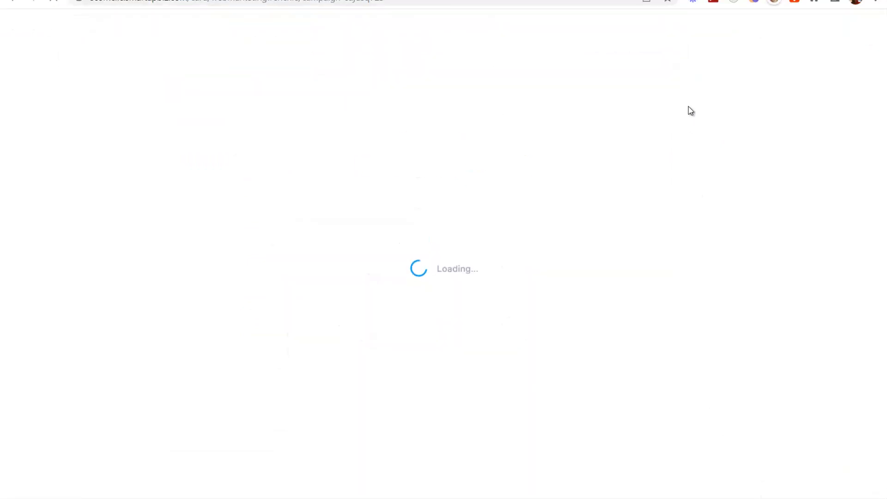
click(661, 22)
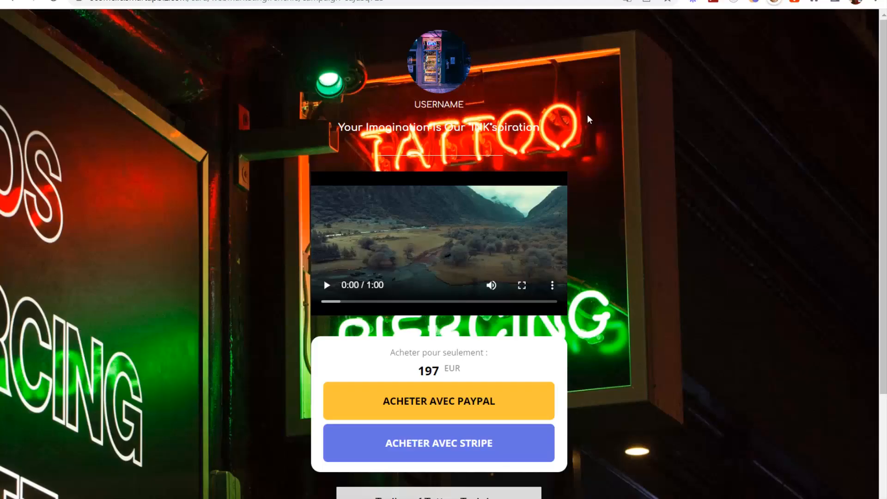
scroll(462, 132, down, 3)
scroll(372, 150, up, 3)
- Give the campaign's QR code the rounded eye style
key(ctrl+shift+Tab)
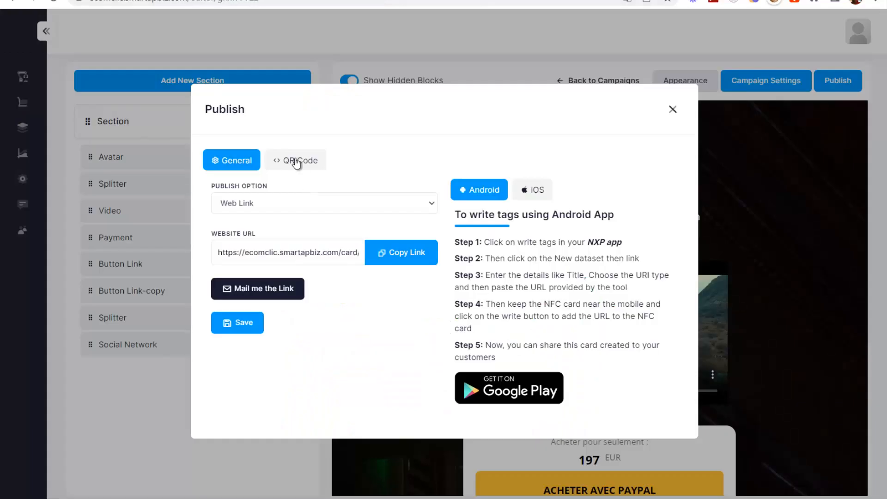
click(296, 156)
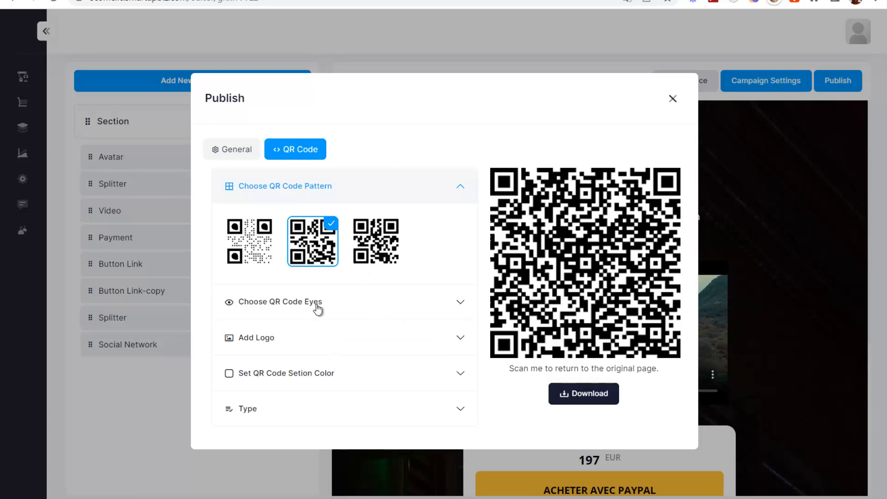
click(347, 305)
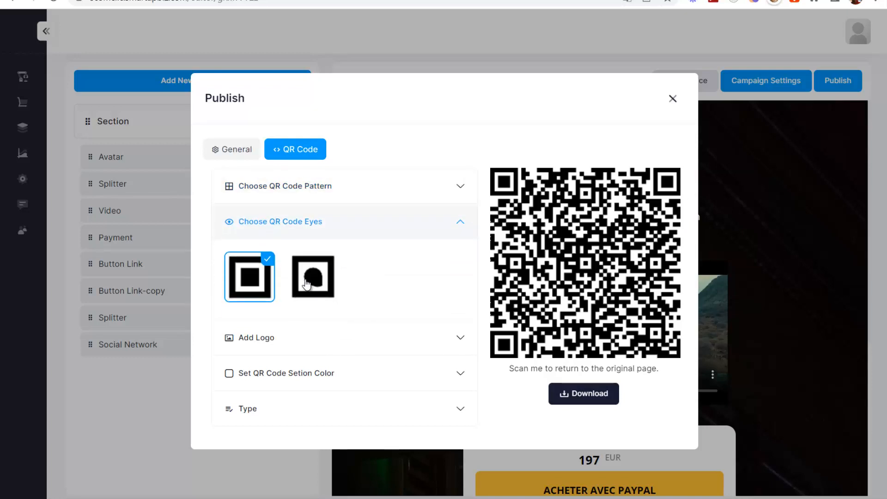
click(307, 283)
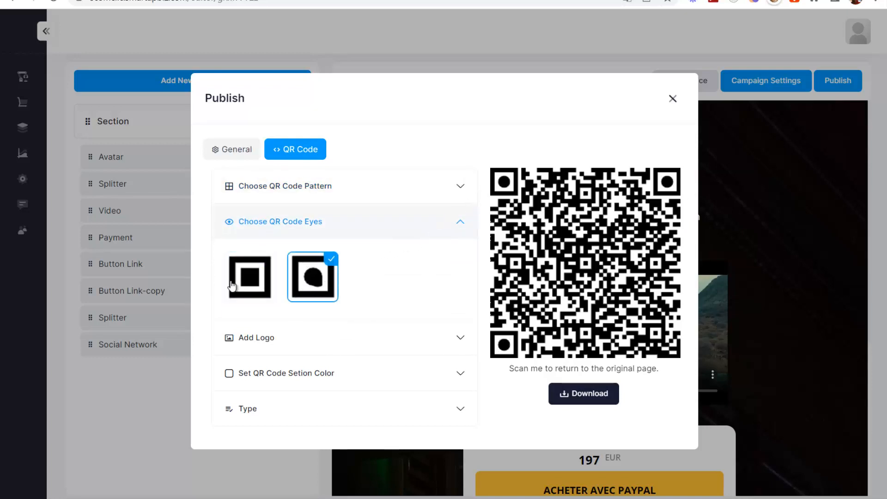
- Set the QR code background to red and the outer eye colour to blue
click(307, 337)
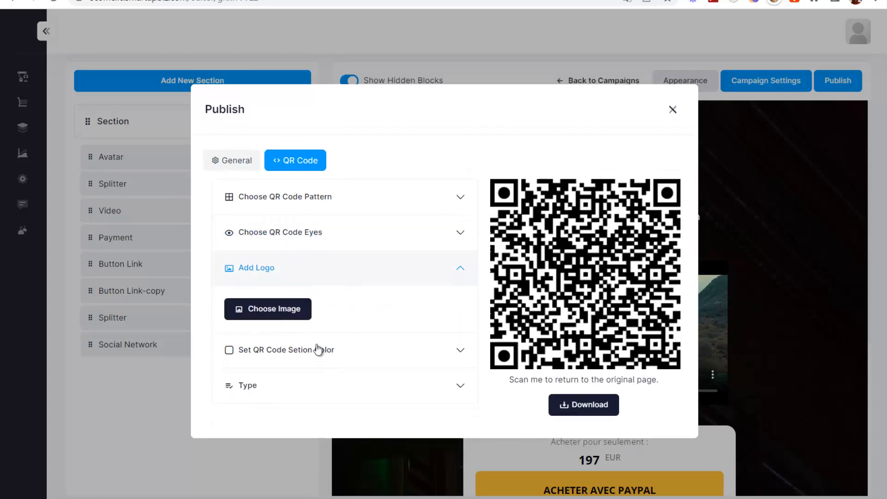
click(318, 350)
click(344, 301)
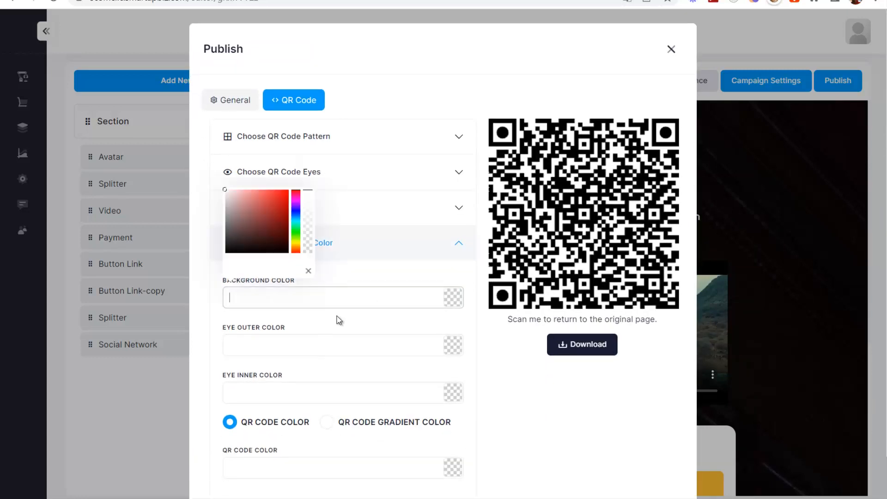
drag(255, 224, 286, 189)
click(381, 346)
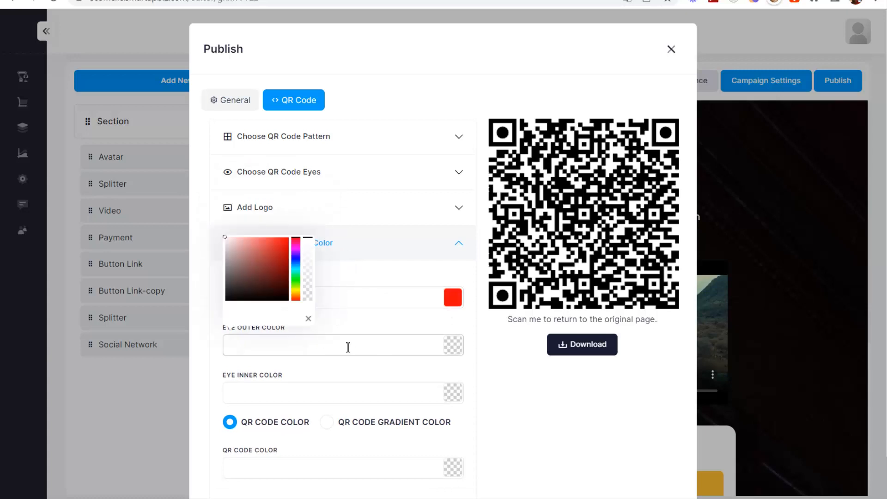
drag(296, 280, 285, 237)
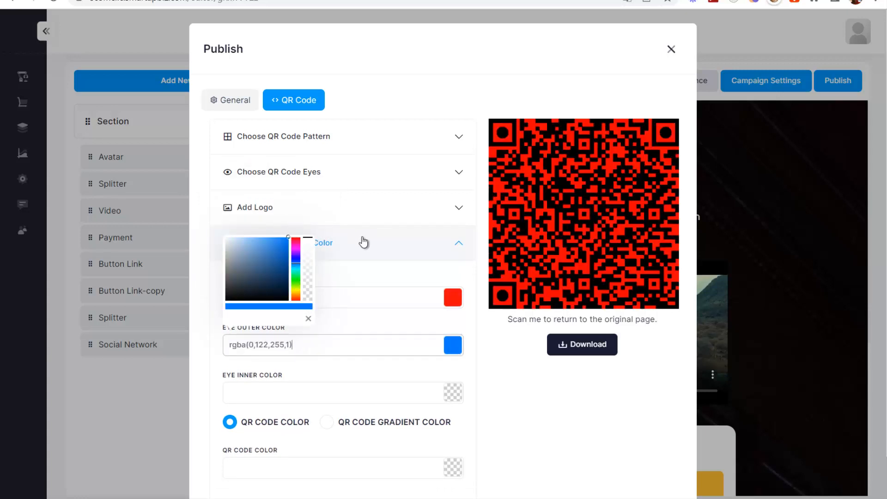
click(373, 283)
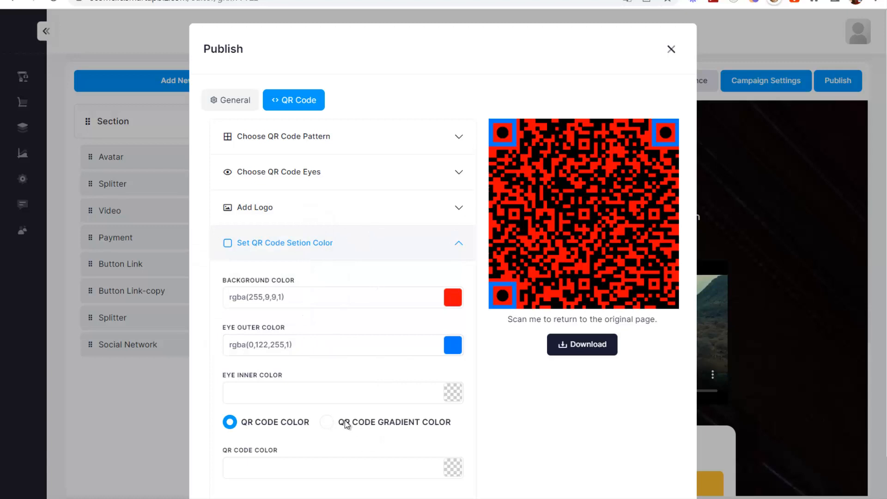
- Keep the QR code type as URL and go back to the General publishing settings
scroll(316, 434, down, 2)
click(390, 465)
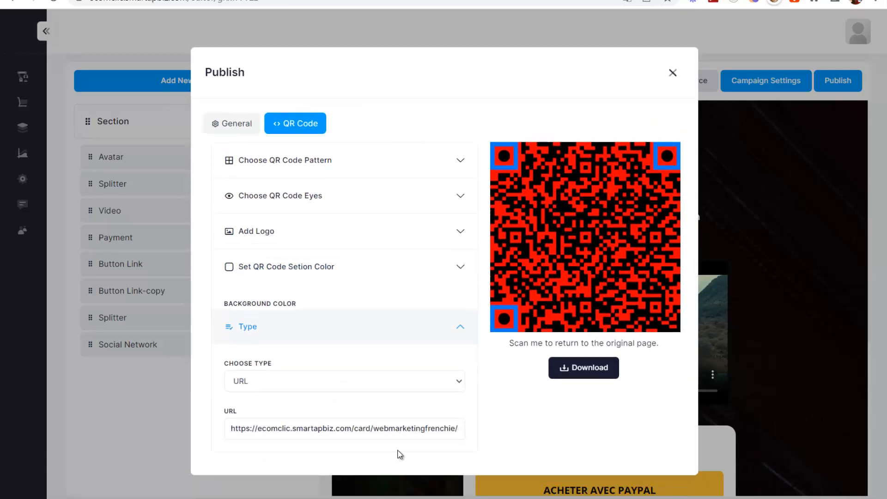
click(383, 363)
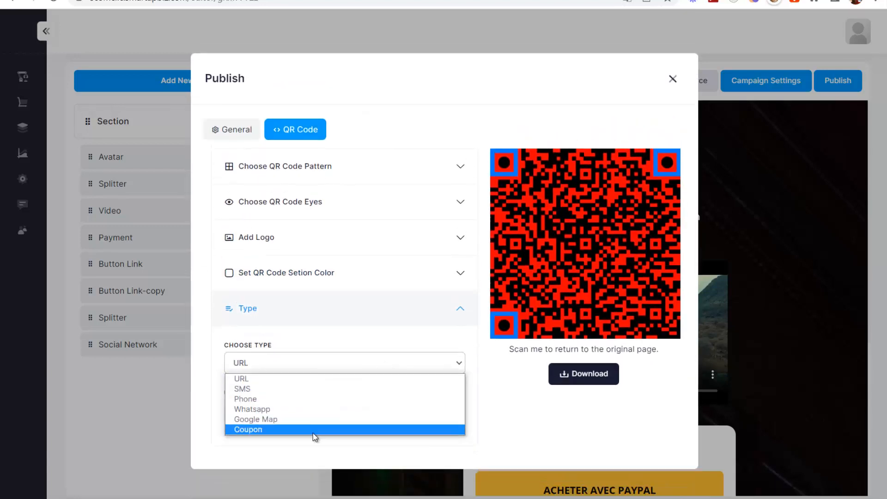
click(346, 342)
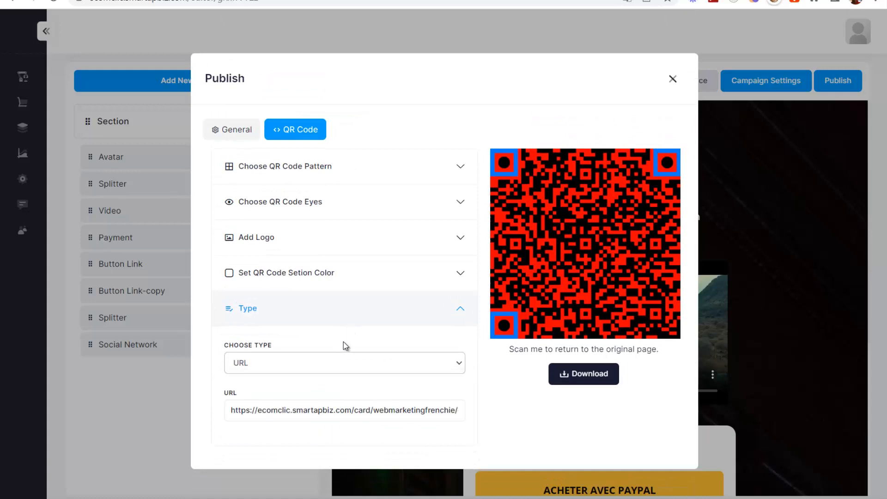
click(217, 130)
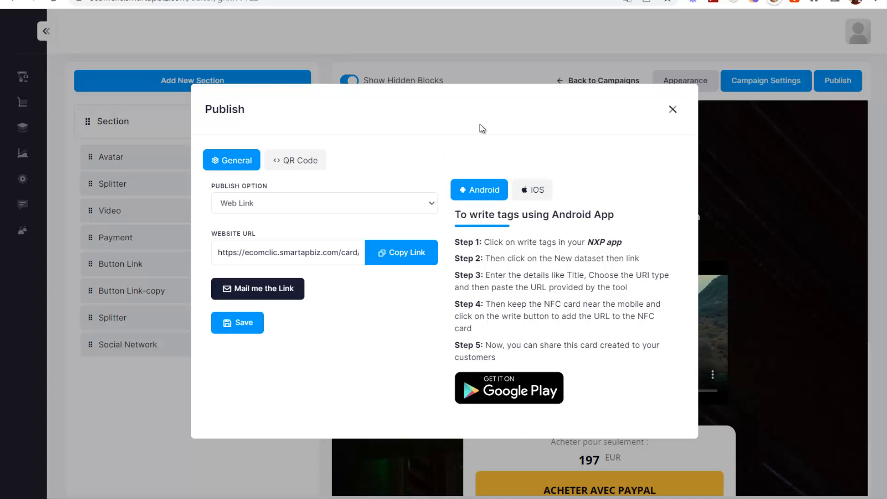
- Try Location as the publish option, then switch to WhatsApp with France +33 as the phone country code
click(407, 205)
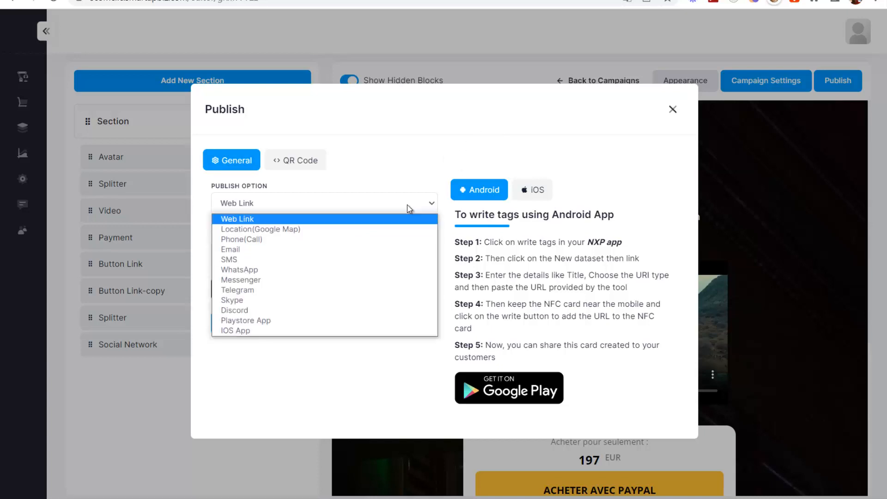
click(286, 230)
click(340, 203)
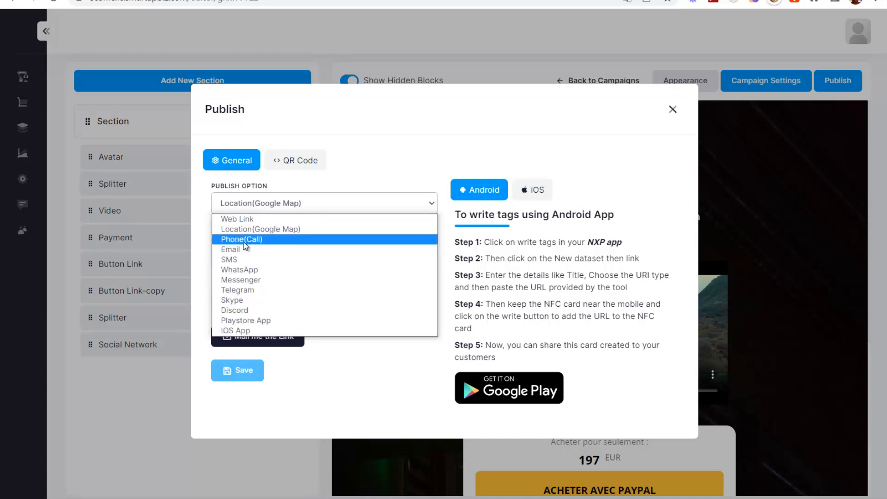
click(255, 271)
click(252, 295)
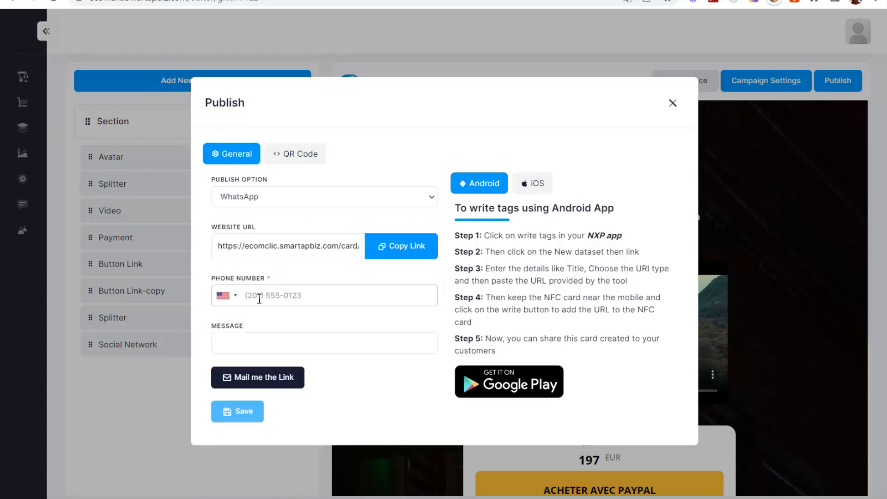
text(+33)
- Move to the WhatsApp message field, briefly check the QR code settings, and return to General
click(262, 350)
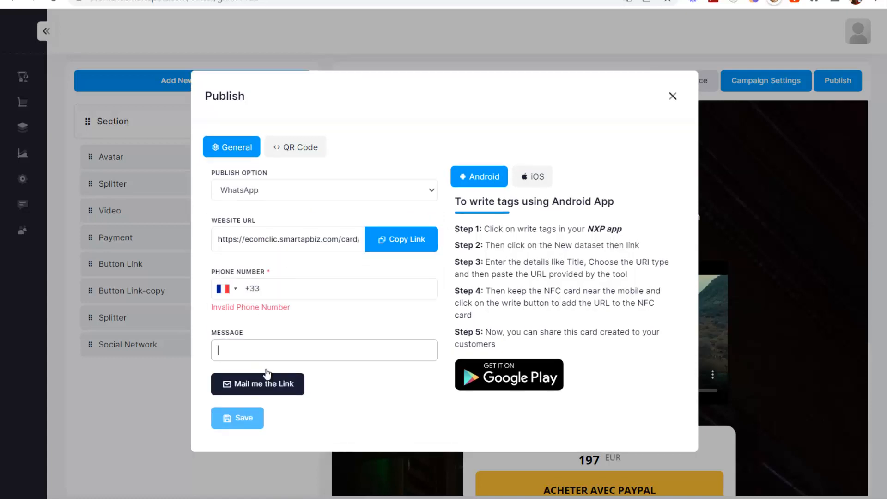
click(290, 148)
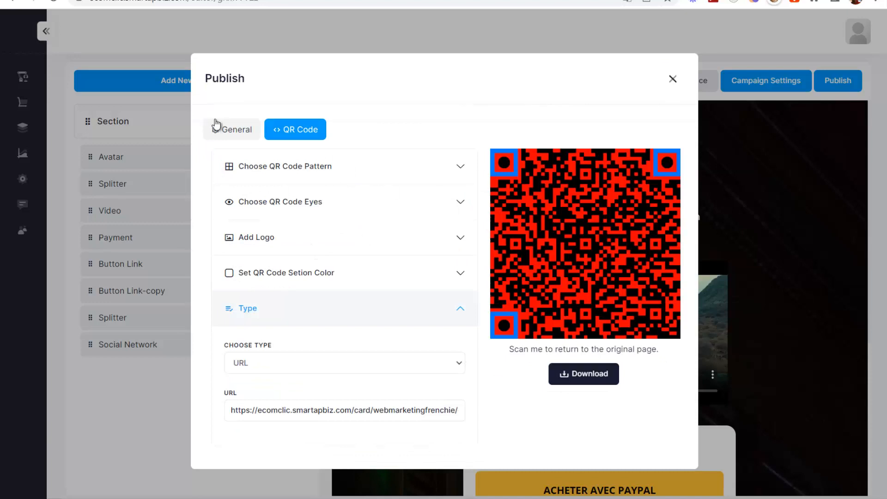
click(226, 138)
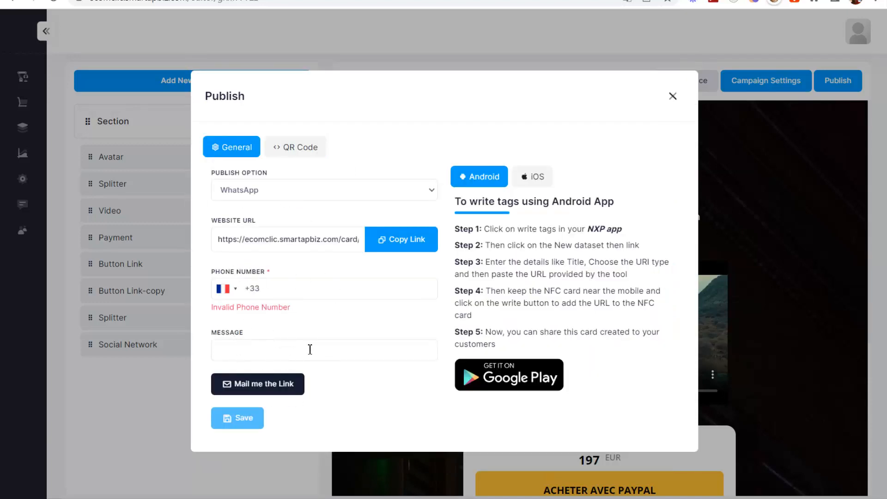
click(311, 199)
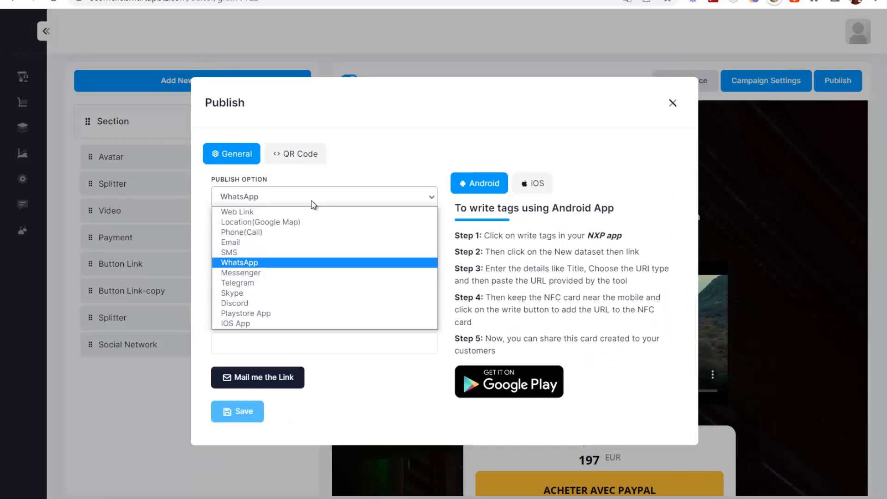
- Switch the publish option back to Web Link and view the red QR code preview
click(237, 211)
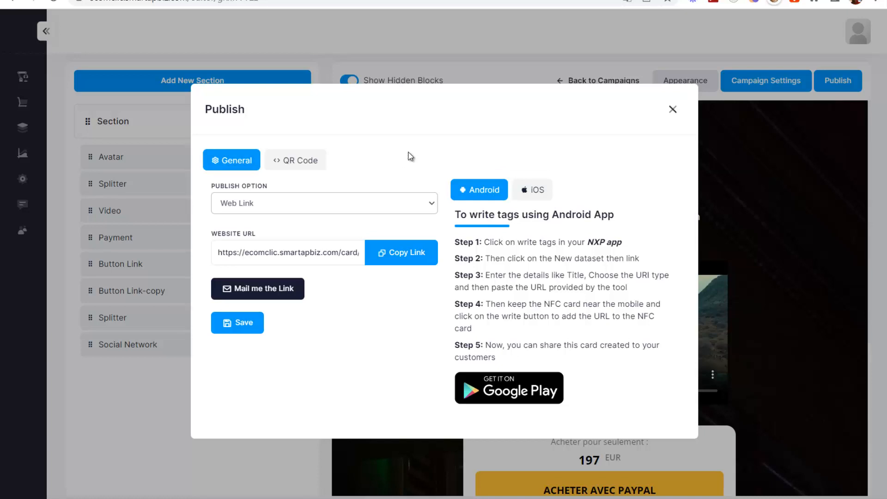
click(292, 161)
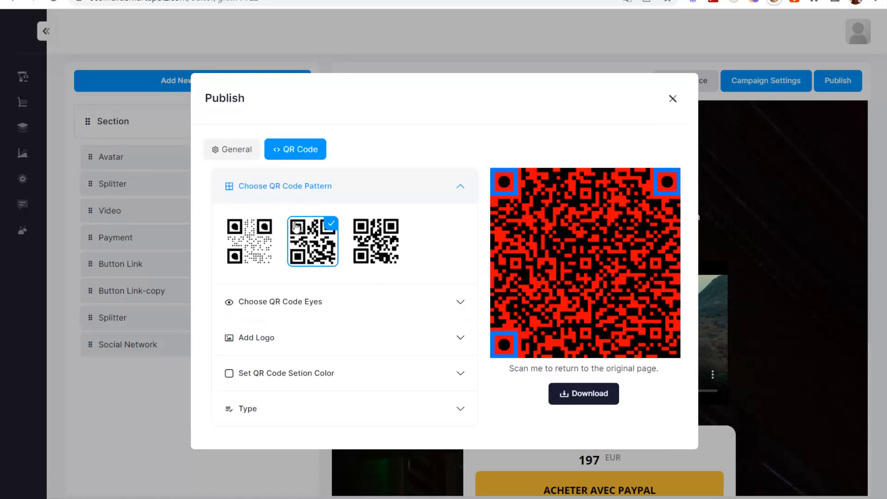